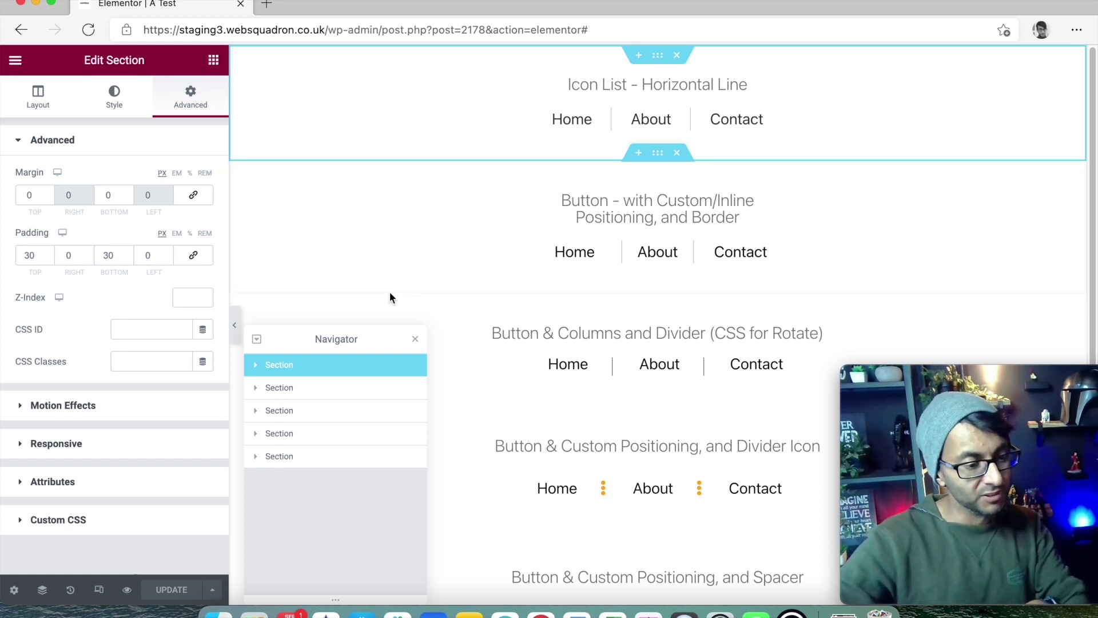
click(236, 338)
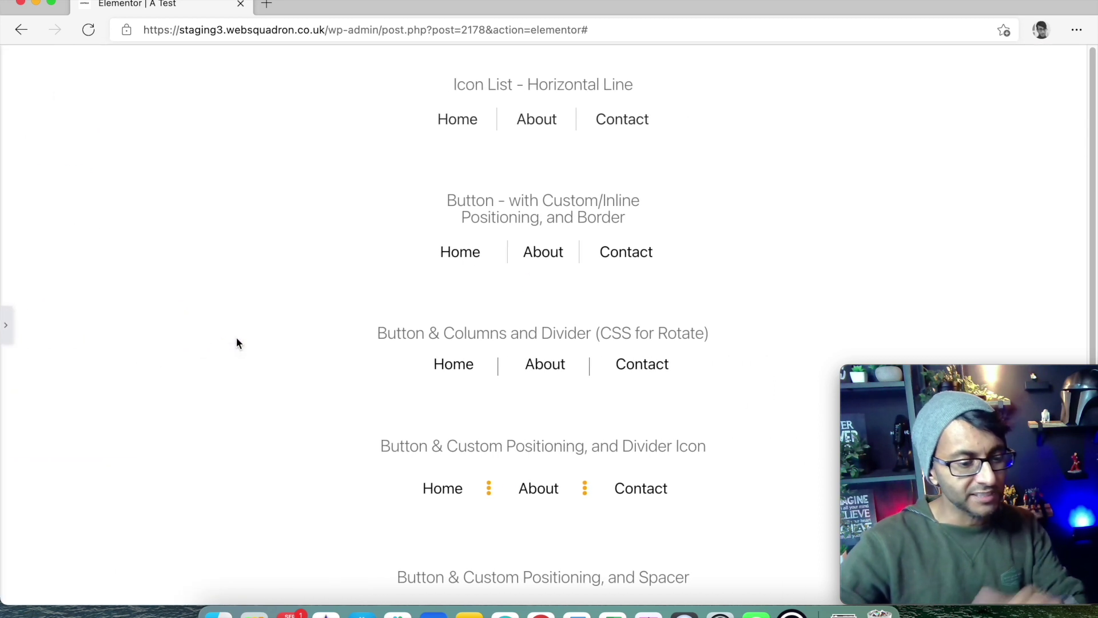
scroll(551, 368, down, 2)
scroll(582, 417, up, 2)
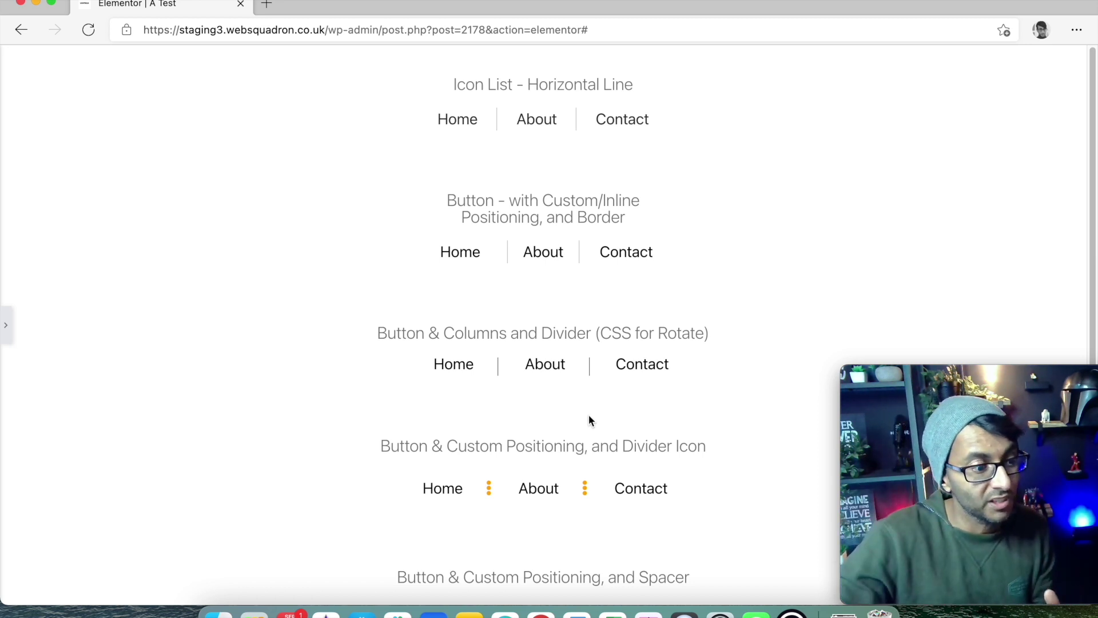
click(5, 325)
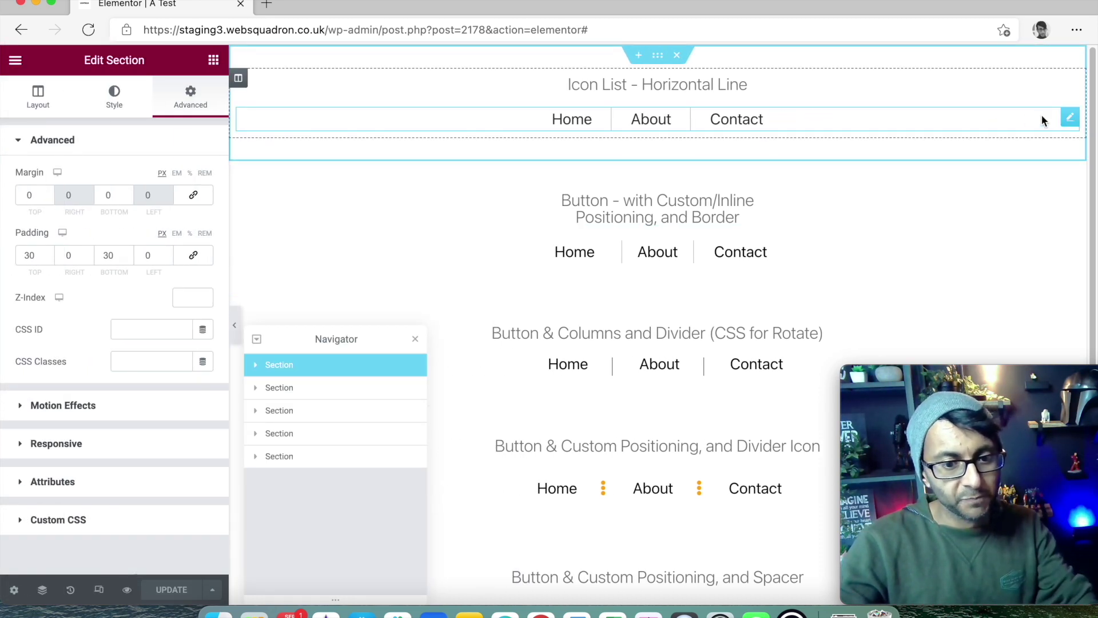
click(1068, 118)
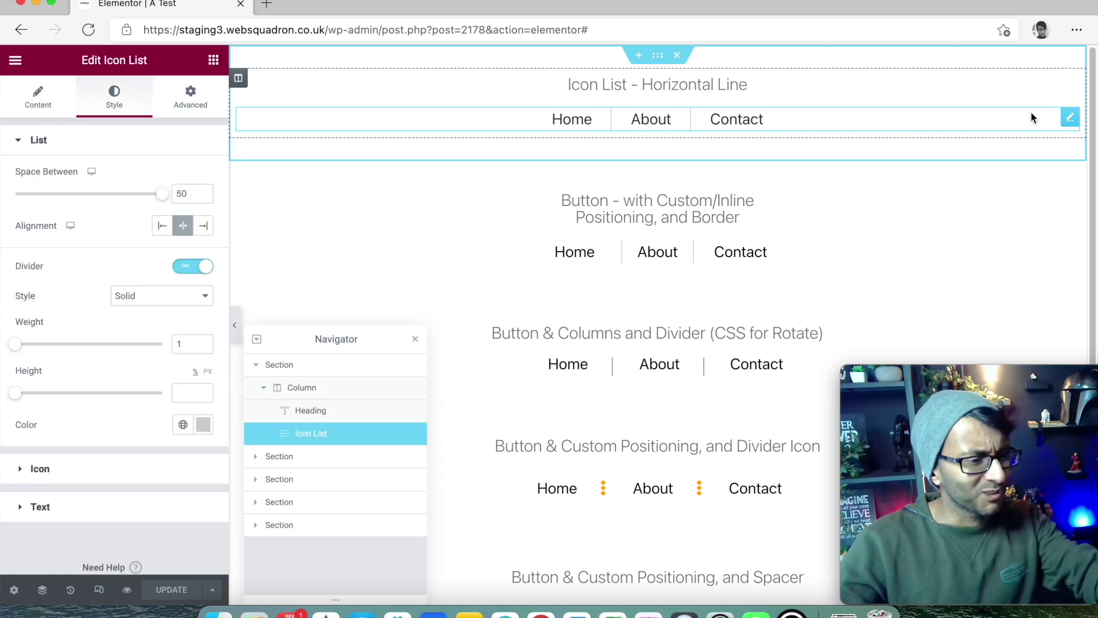
Step: Search widgets for 'icon' and drag a new Icon List onto the page as a demonstration
click(214, 62)
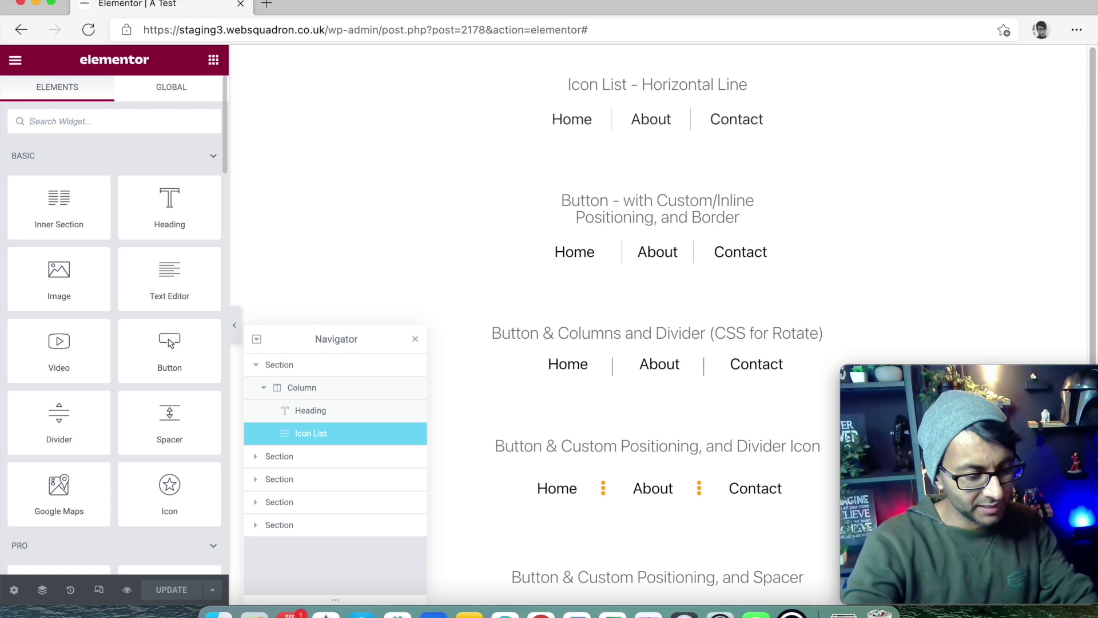
text(icon)
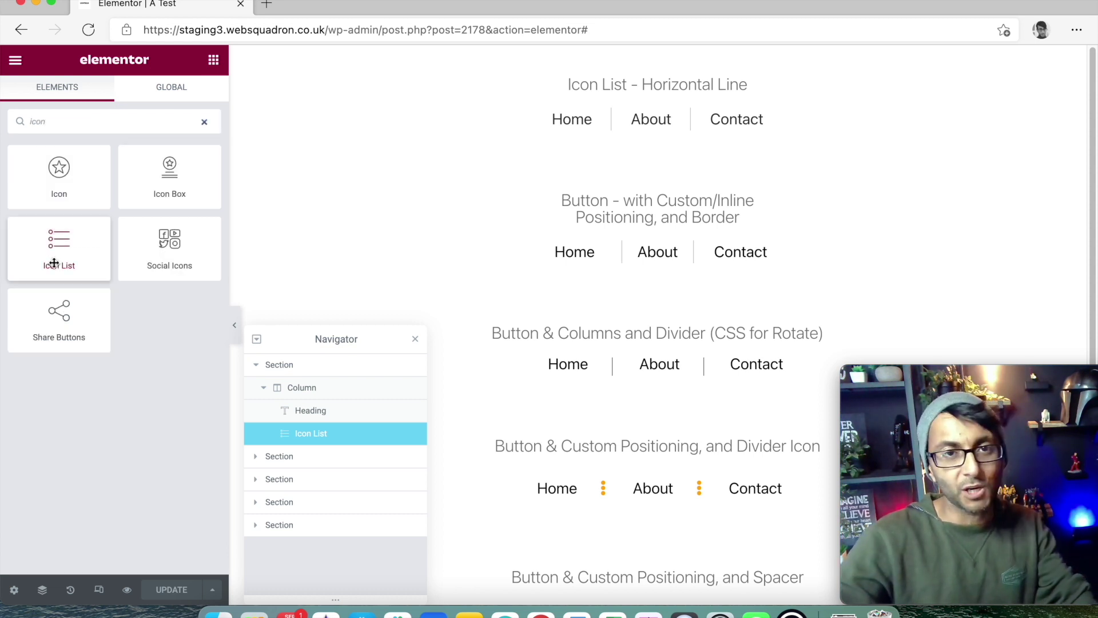
drag(54, 263, 988, 143)
Step: Reselect the top Icon List, review its Home, About, Contact items, and switch the Divider off
click(991, 120)
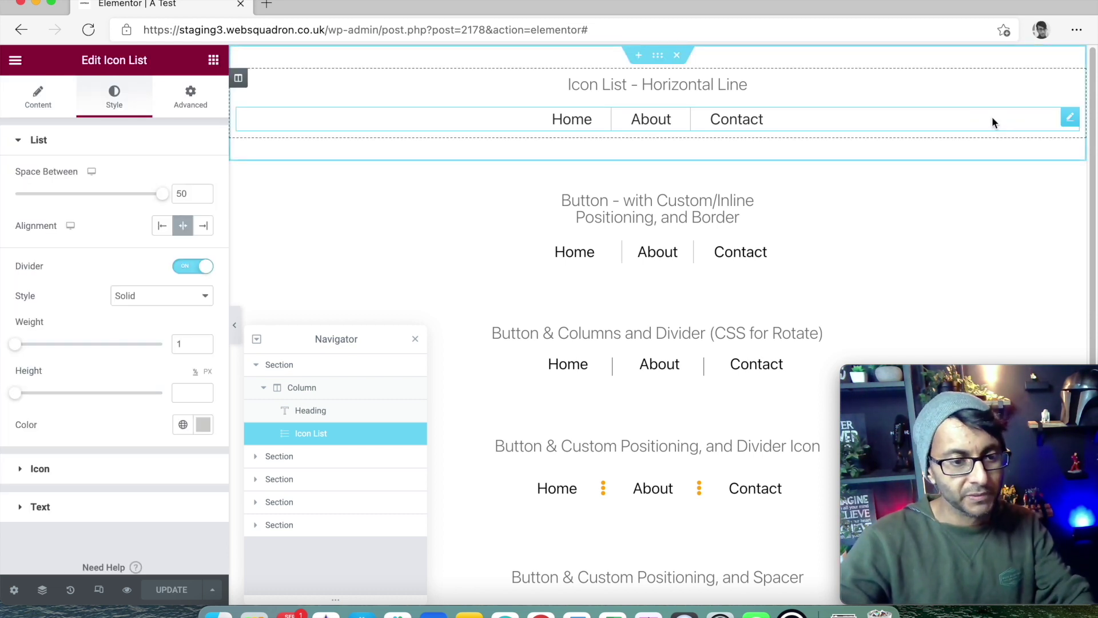
click(45, 98)
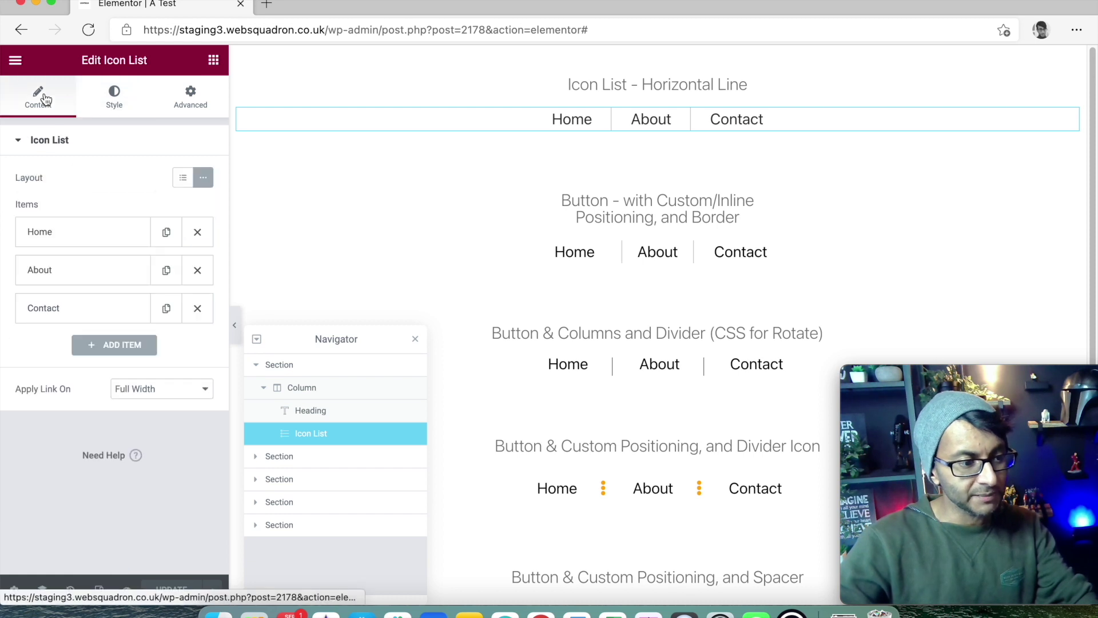
click(122, 246)
mouse_move(163, 360)
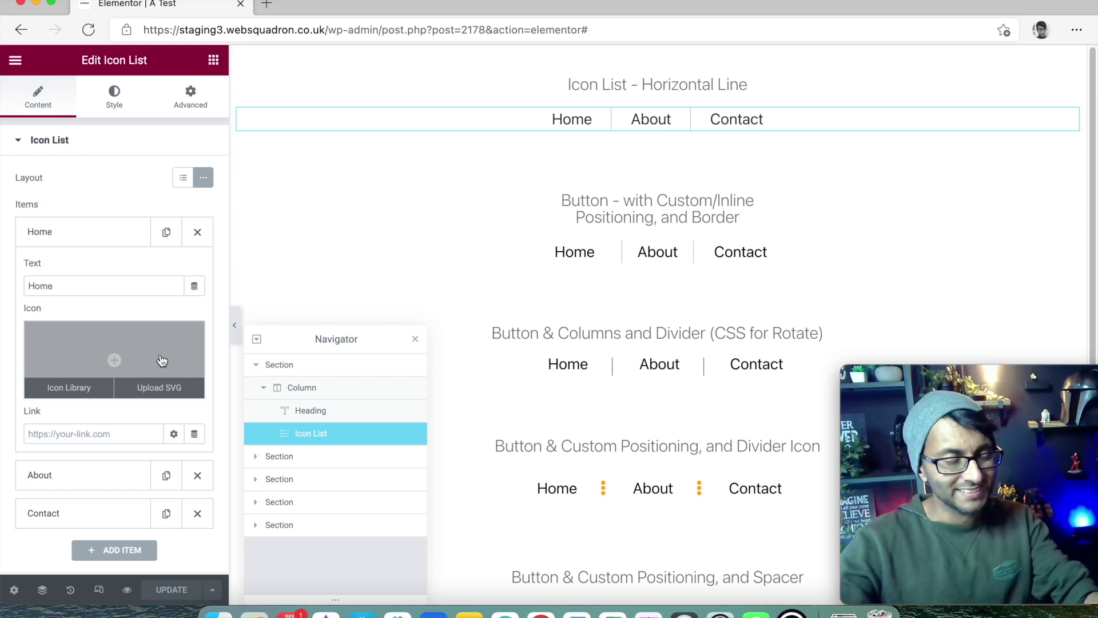
click(116, 103)
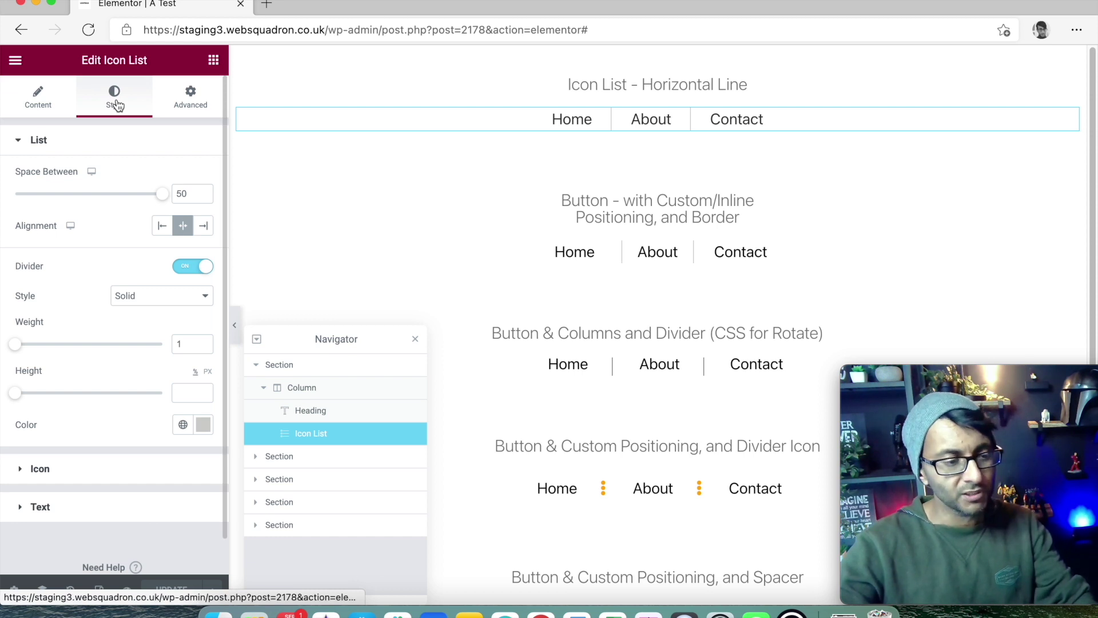
click(187, 274)
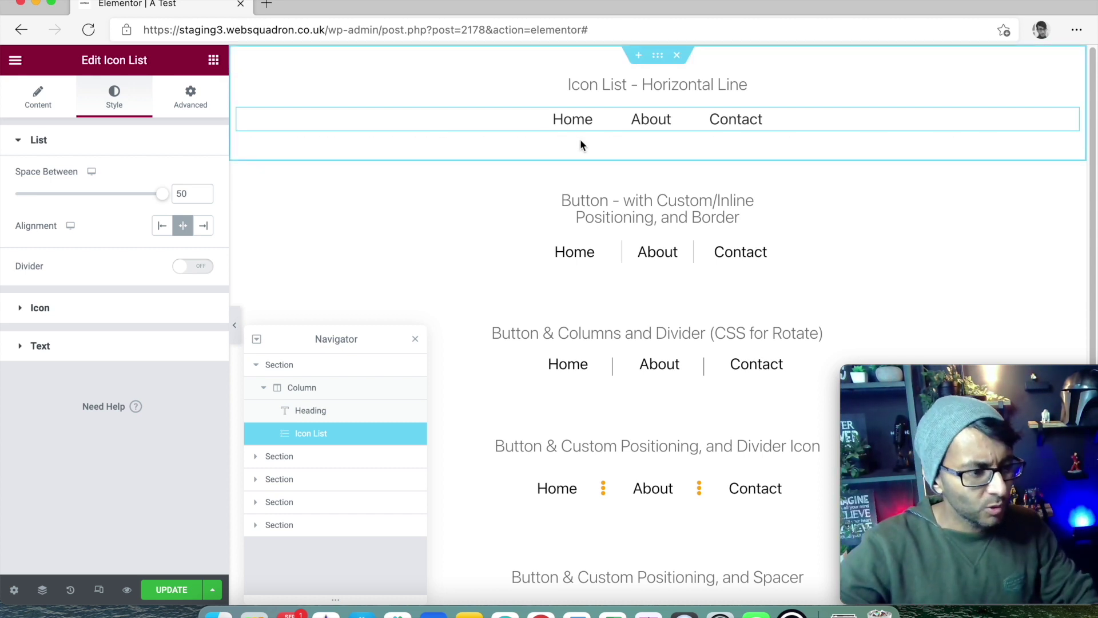
Step: Turn the divider back on at weight 1 and stretch its height to 100
click(194, 267)
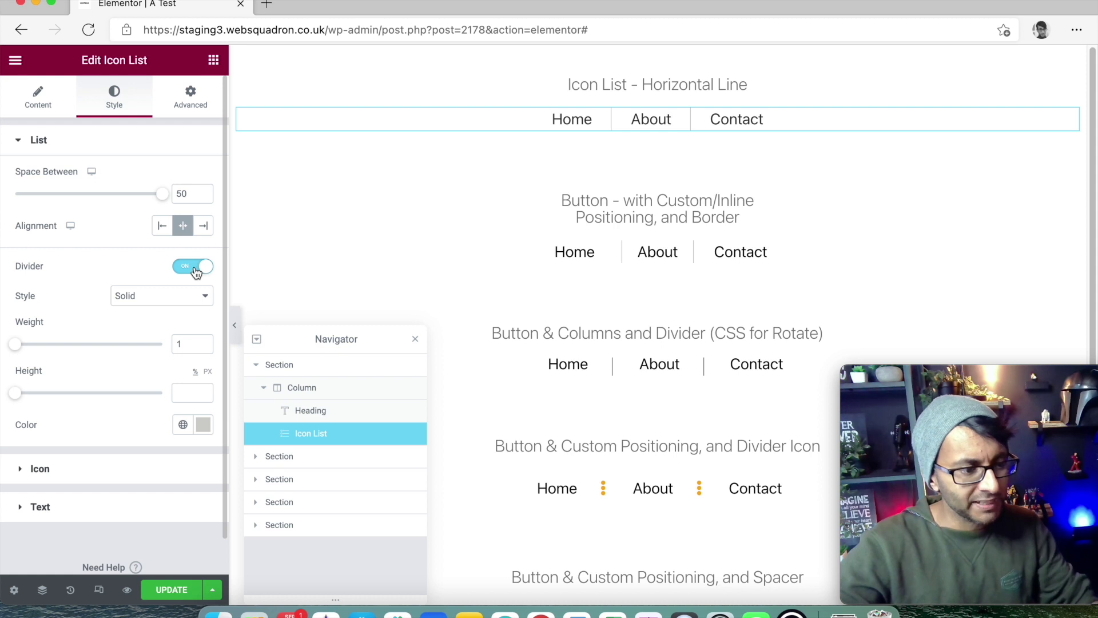
click(187, 344)
text(0)
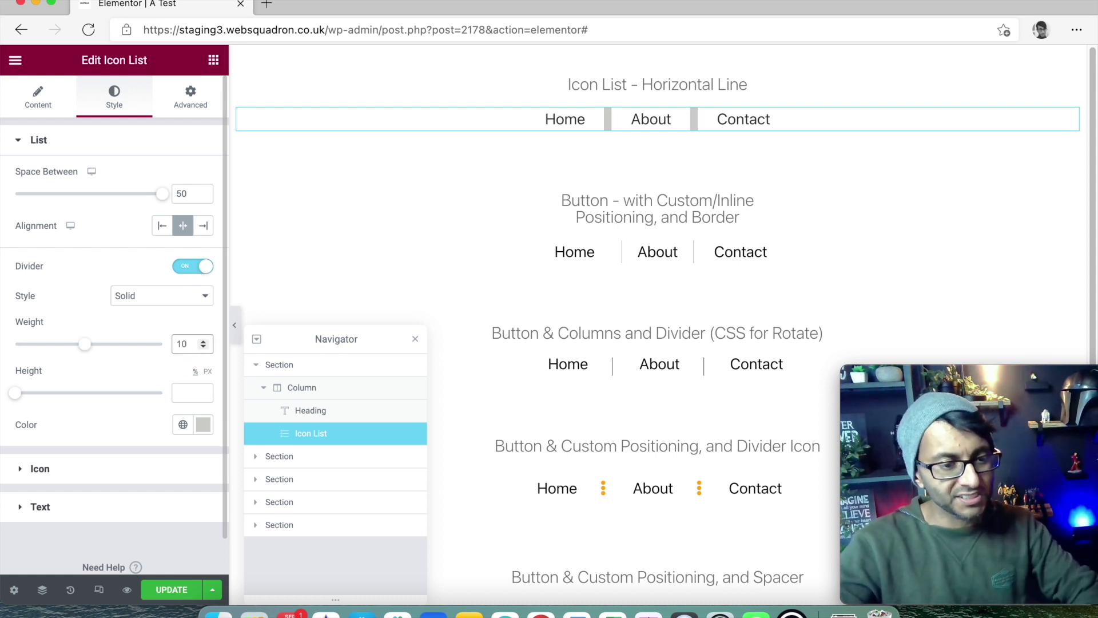
key(BackSpace)
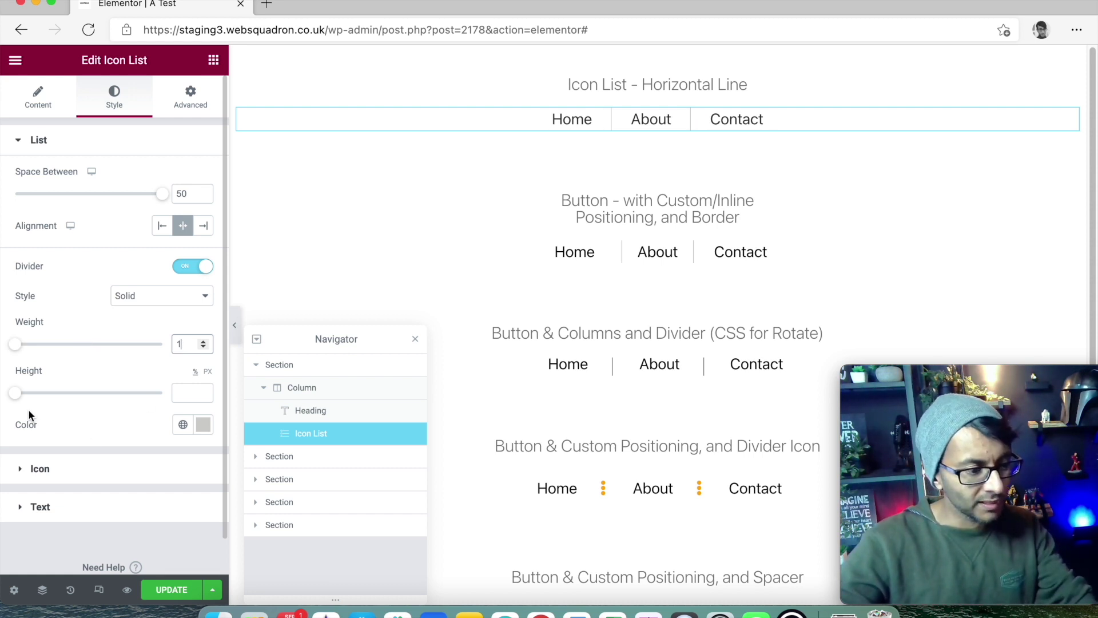
drag(15, 392, 78, 400)
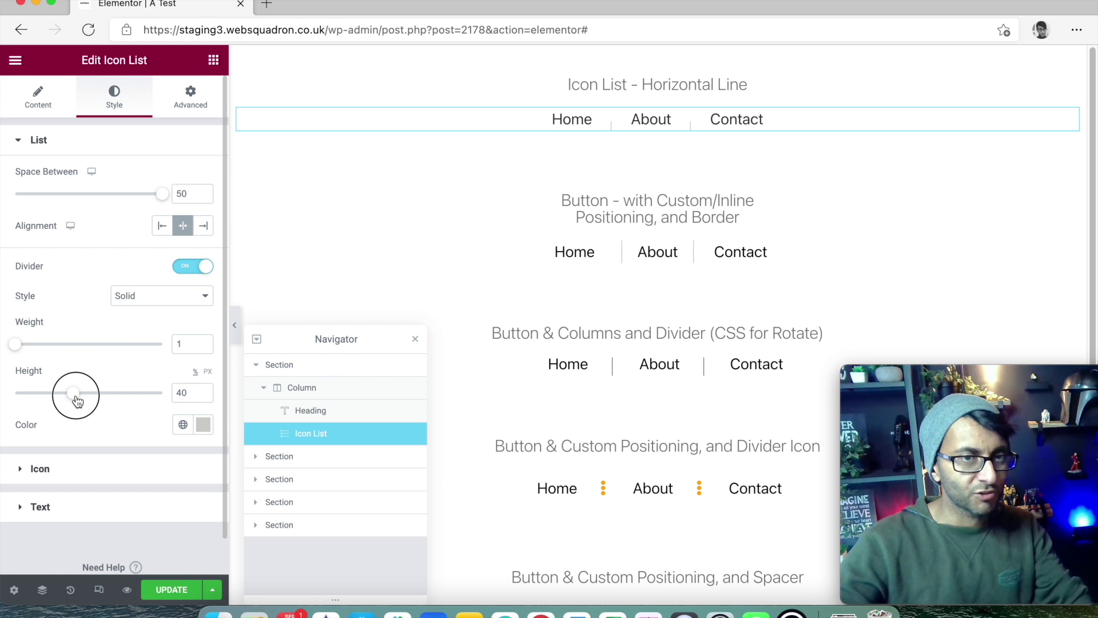
drag(77, 401, 78, 401)
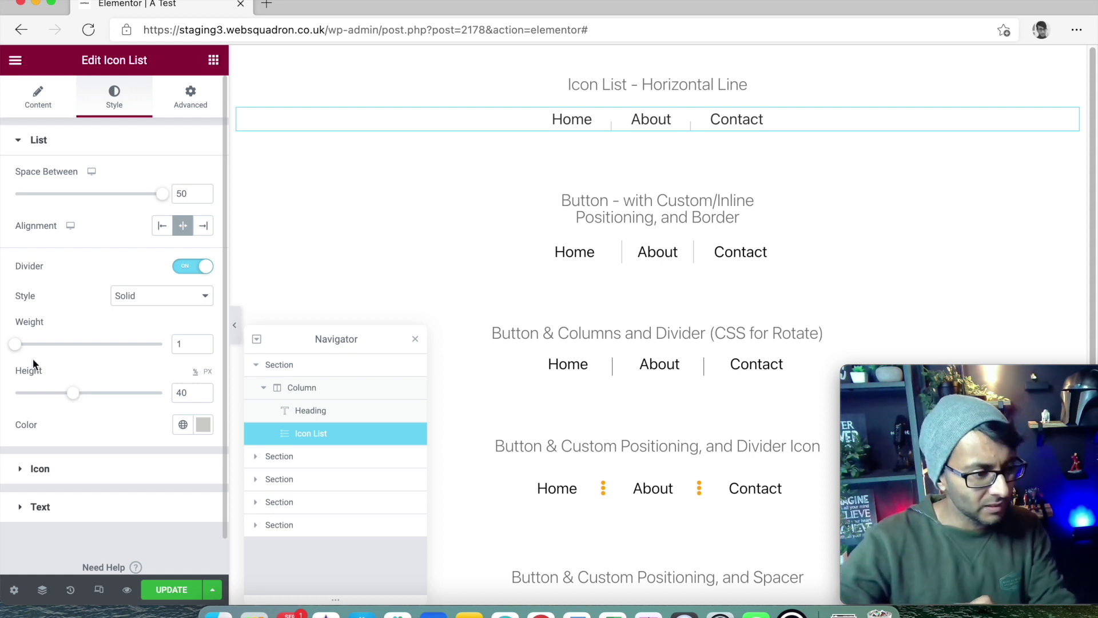
click(78, 400)
drag(78, 400, 203, 395)
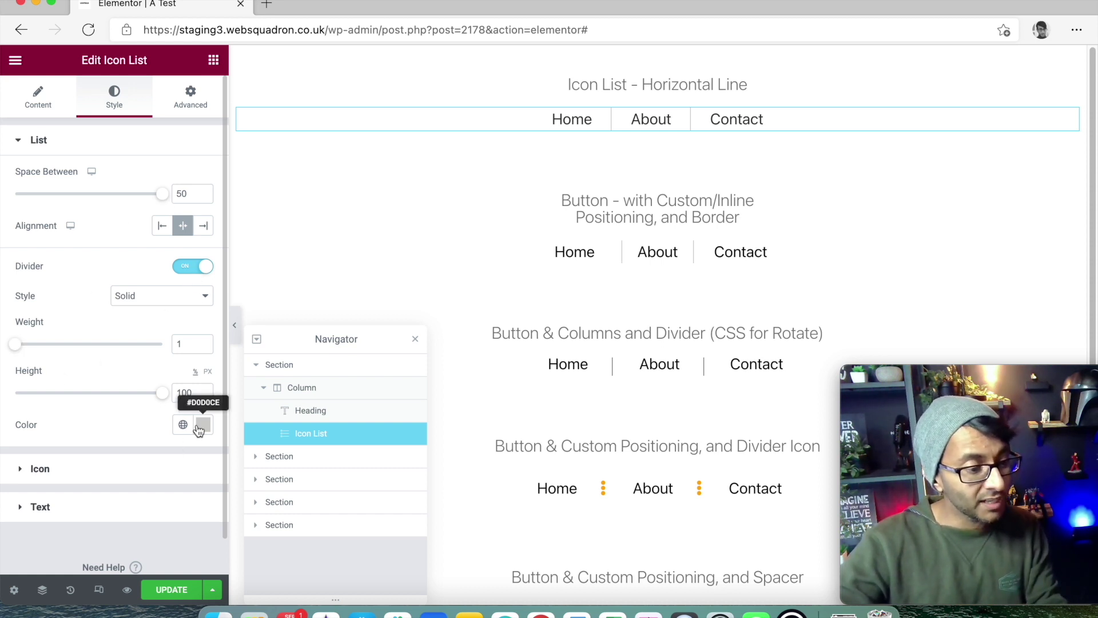
Step: Try Double at weight 9 and Dotted styles, then settle on a Solid, weight-1 divider
click(176, 302)
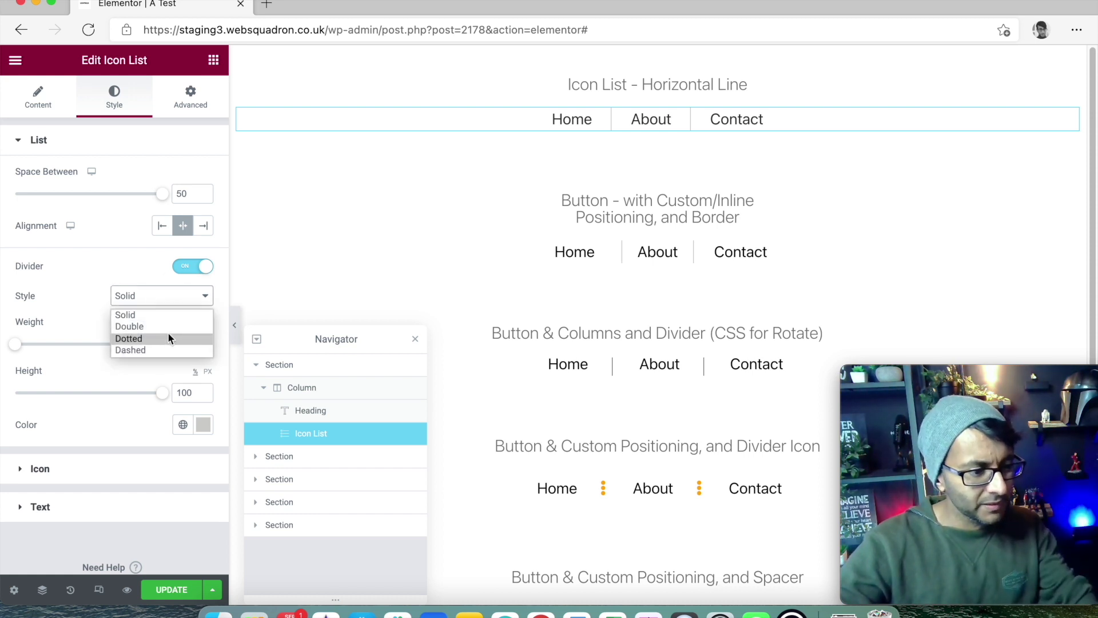
click(169, 326)
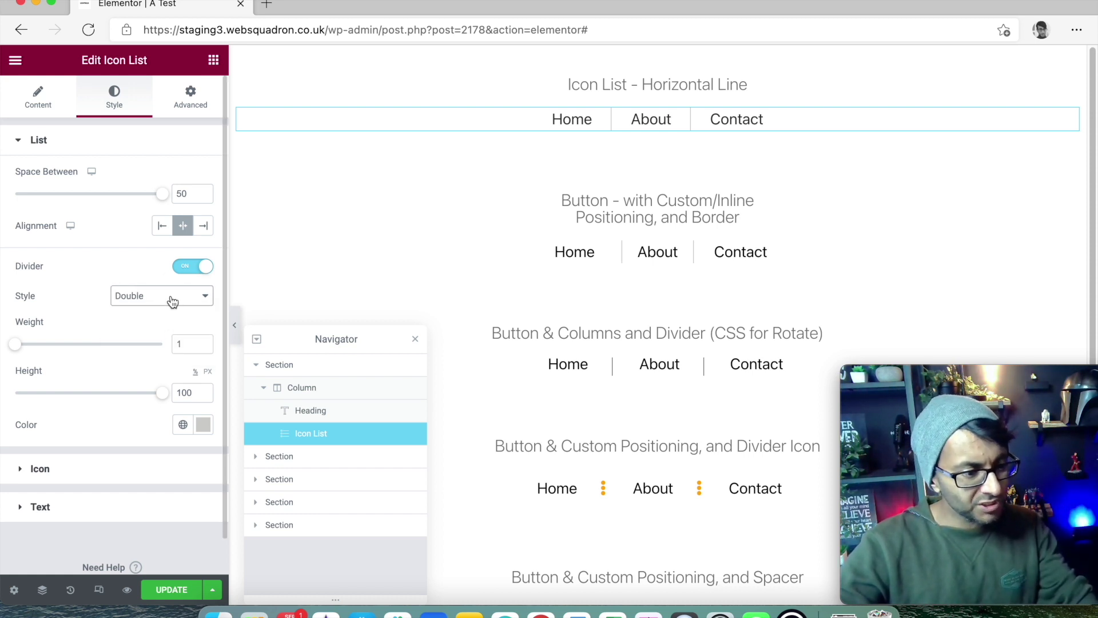
click(171, 296)
click(148, 326)
drag(16, 347, 83, 350)
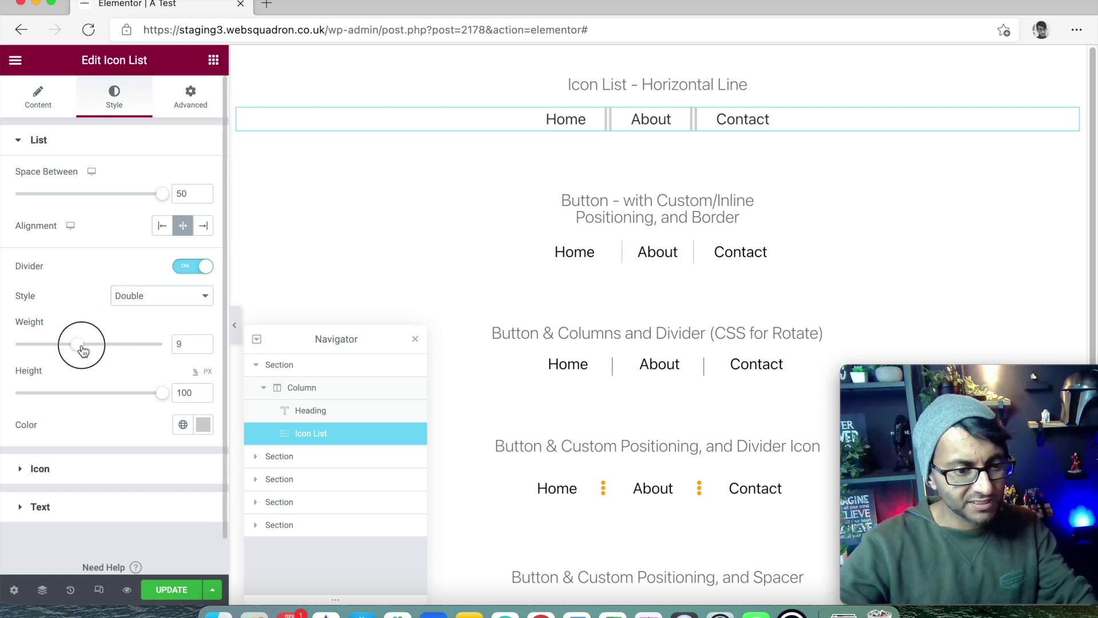
click(152, 297)
click(148, 339)
click(164, 306)
click(143, 313)
drag(79, 344, 3, 346)
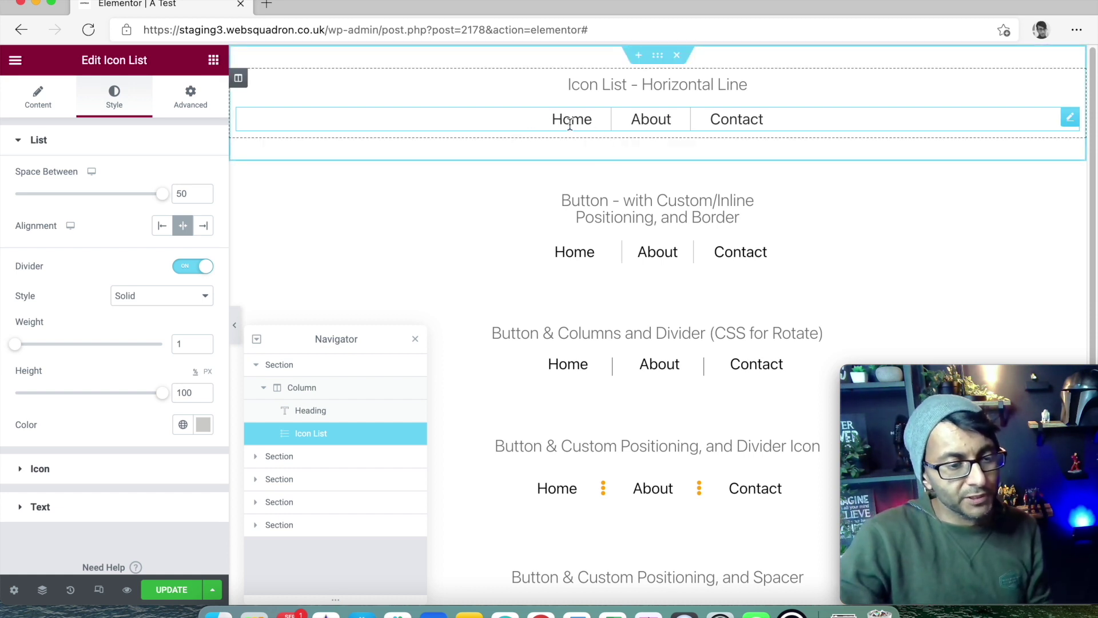
click(33, 98)
Step: Link the Home item to the suggested staging page found by searching 'home'
click(63, 233)
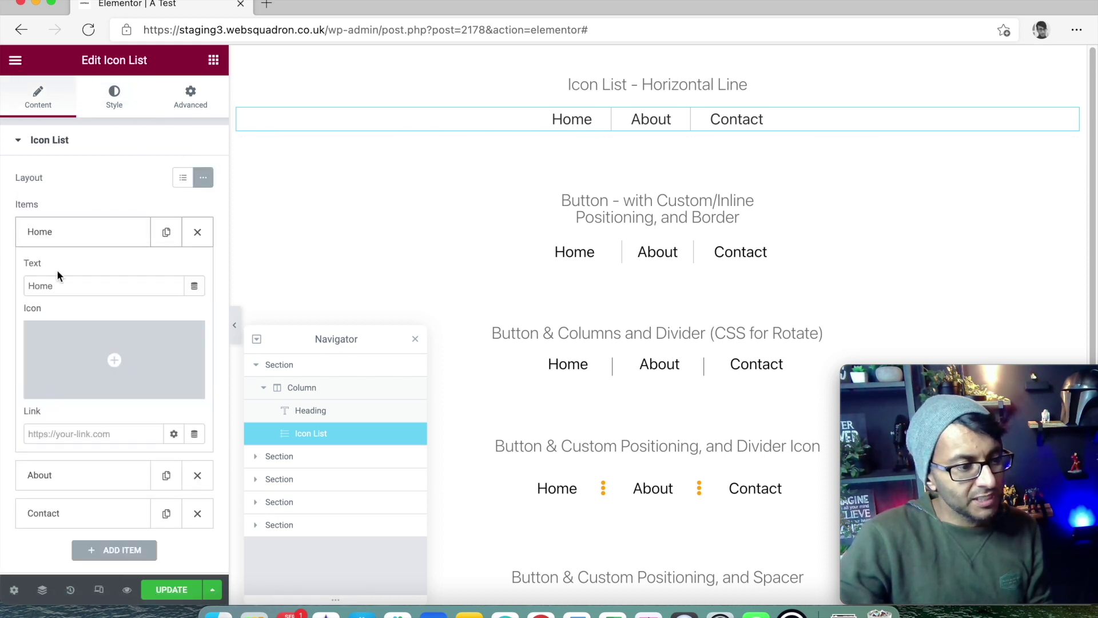
click(75, 435)
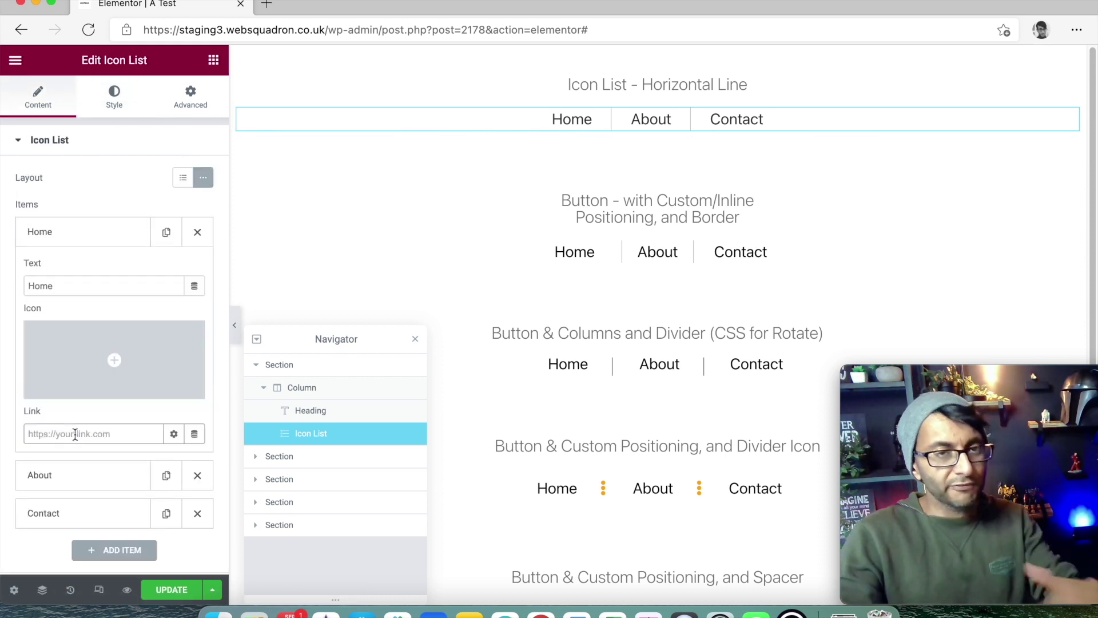
text(home)
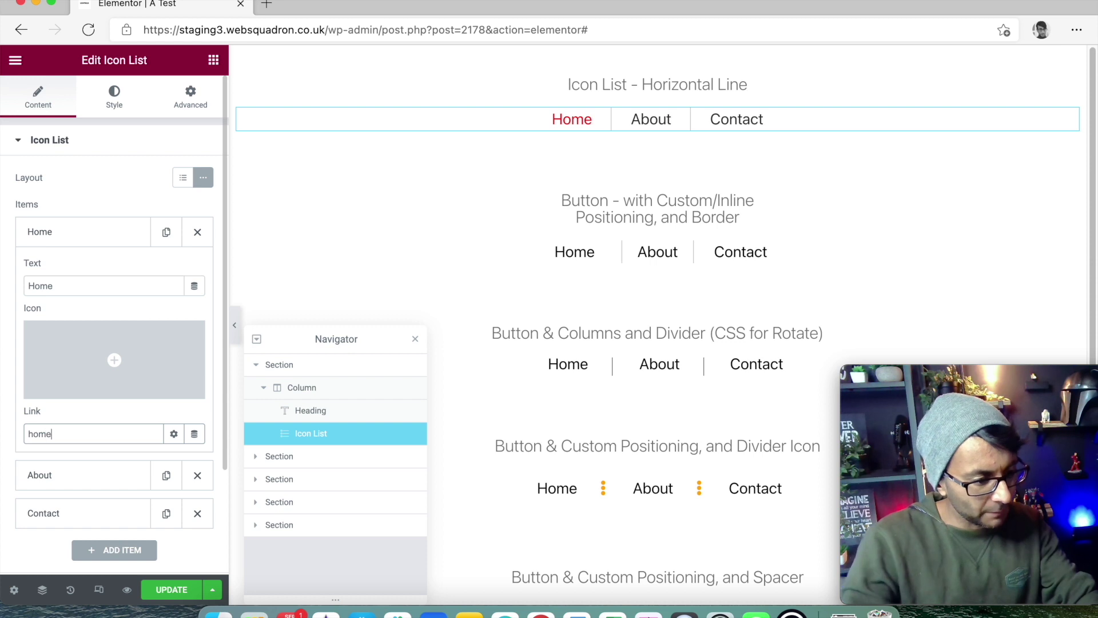
click(79, 458)
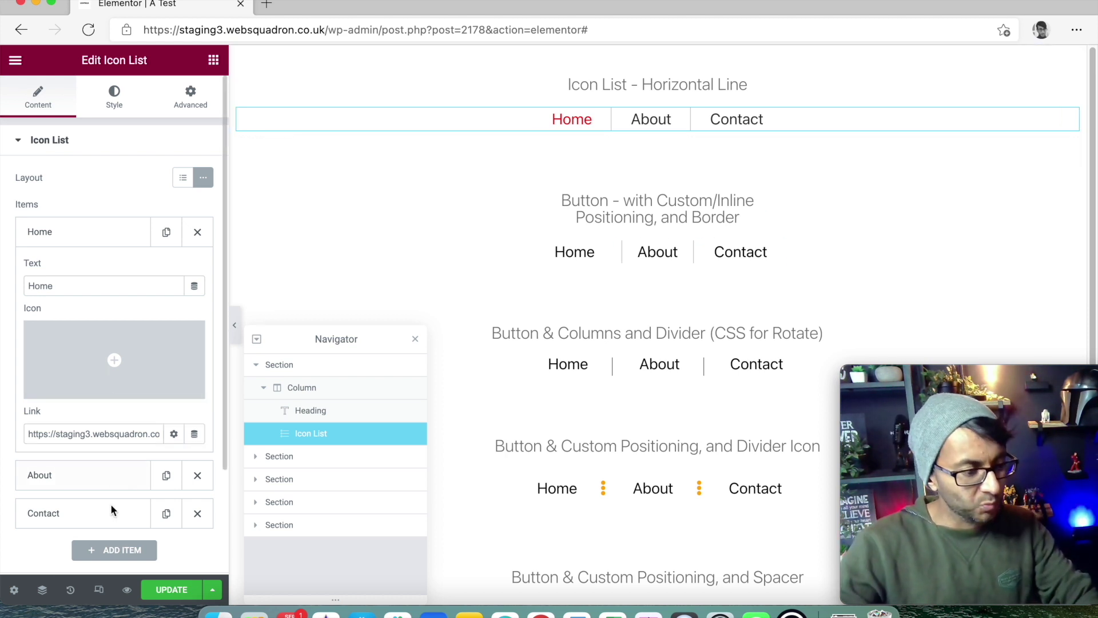
Step: Revert the Home link in History by returning to the earlier Icon List Style action
click(69, 595)
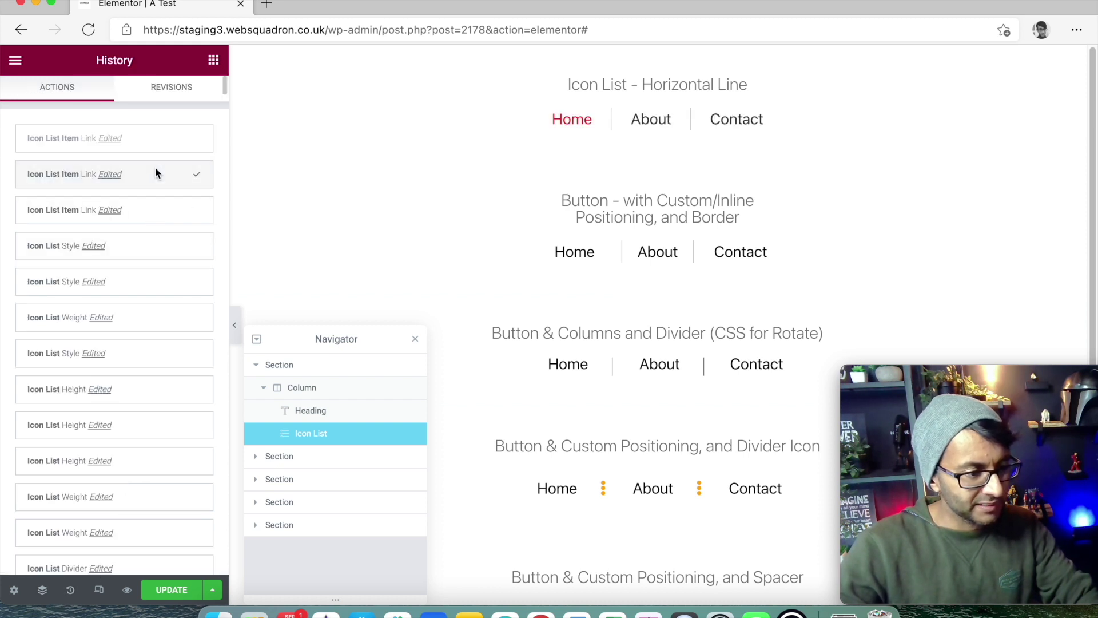
click(142, 217)
click(142, 246)
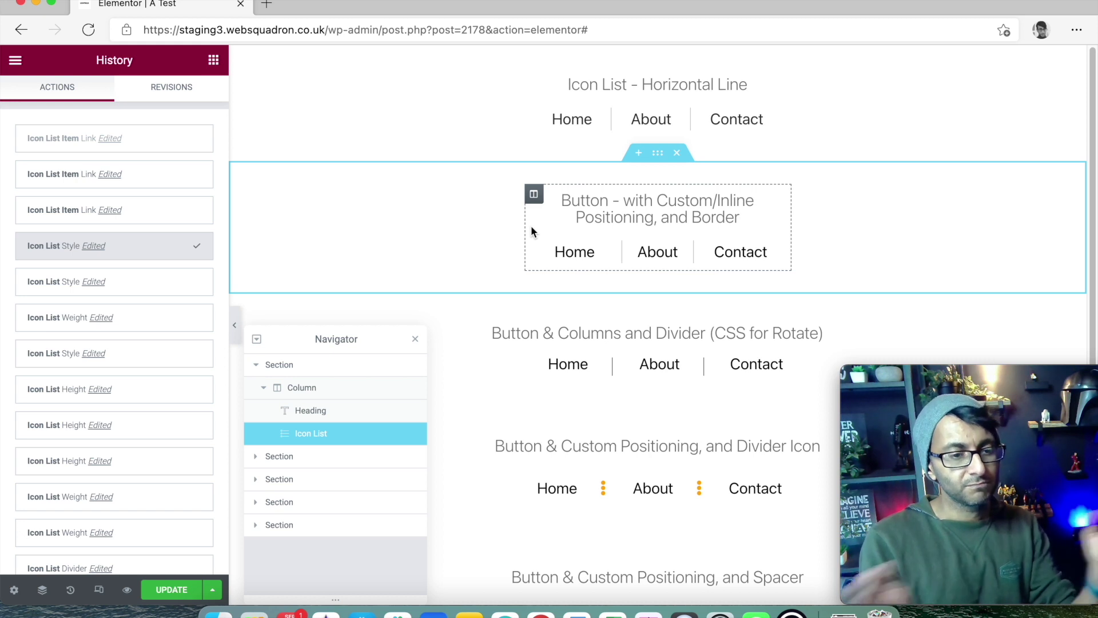
click(767, 117)
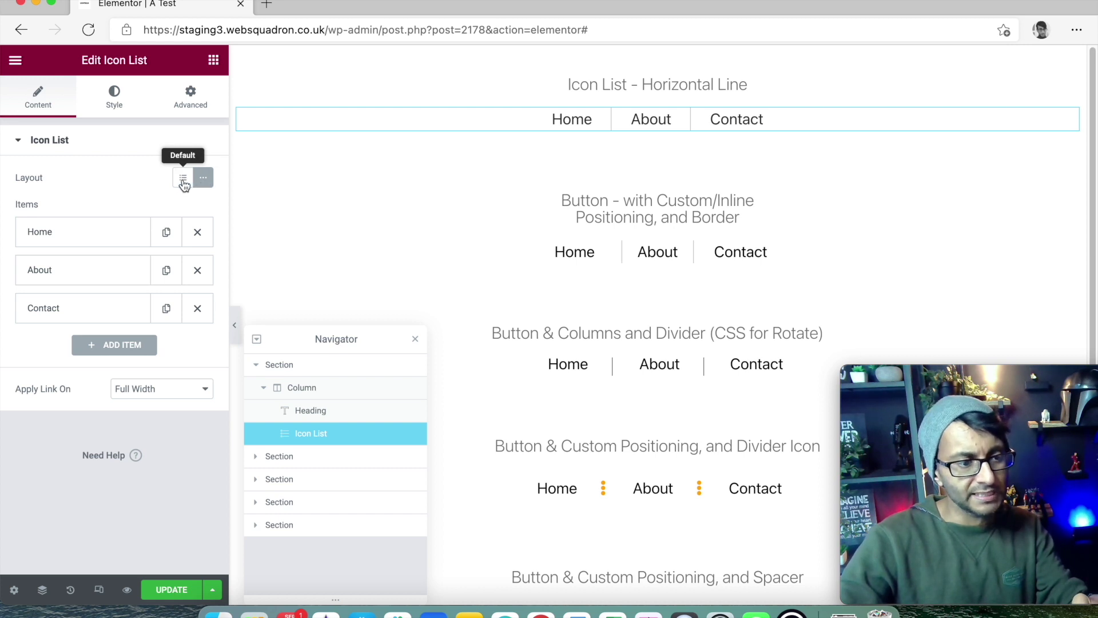
Step: Toggle the menu between stacked and inline, then edit the second section's Home button
click(183, 182)
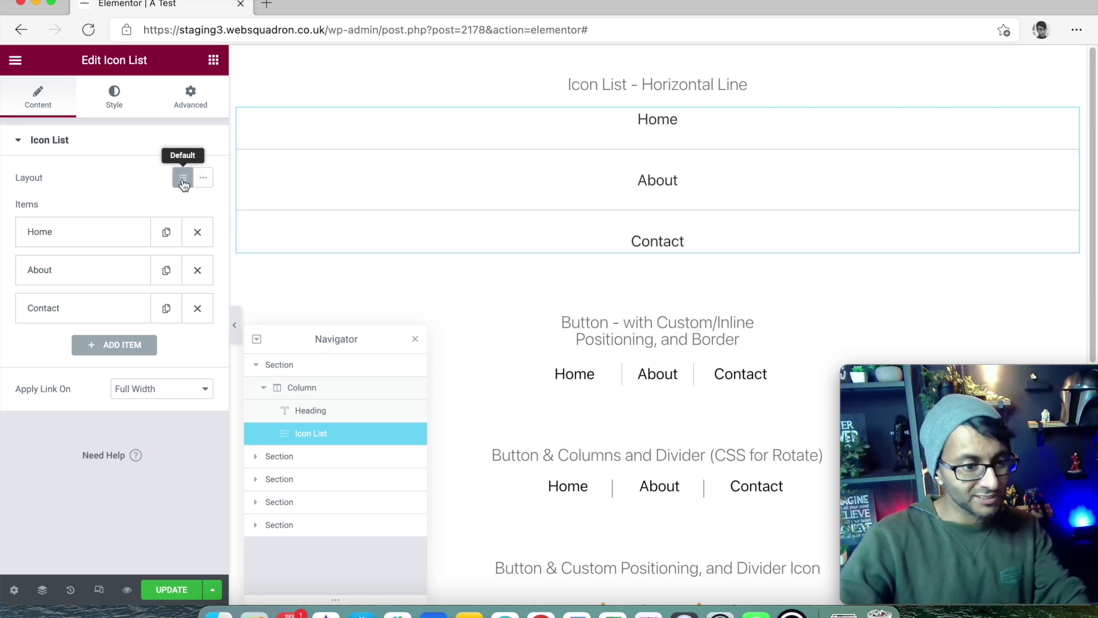
click(206, 182)
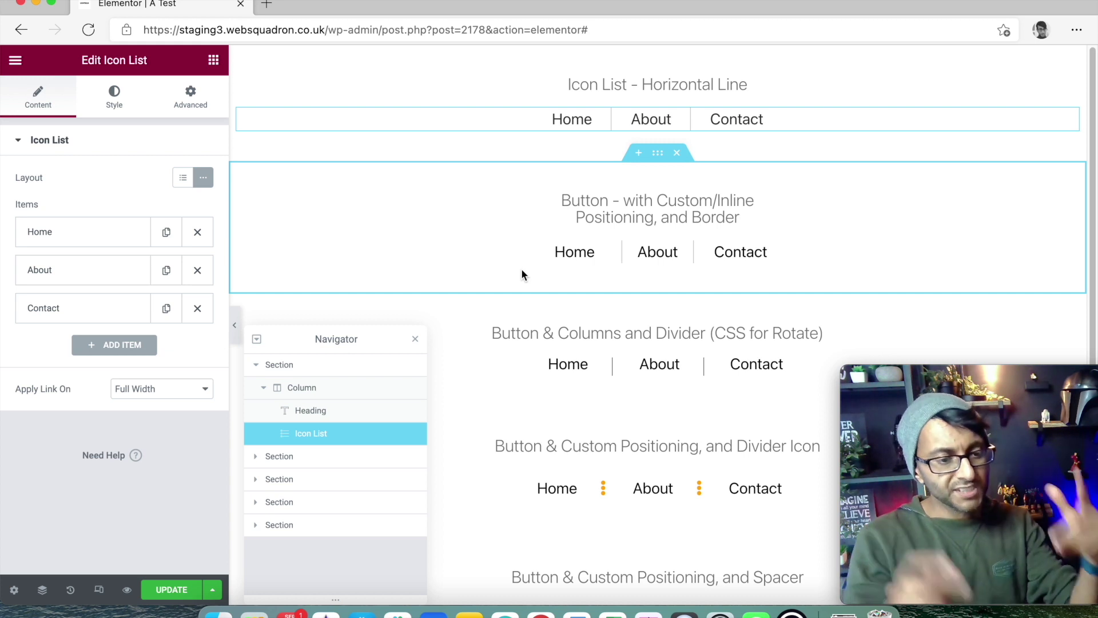
click(607, 254)
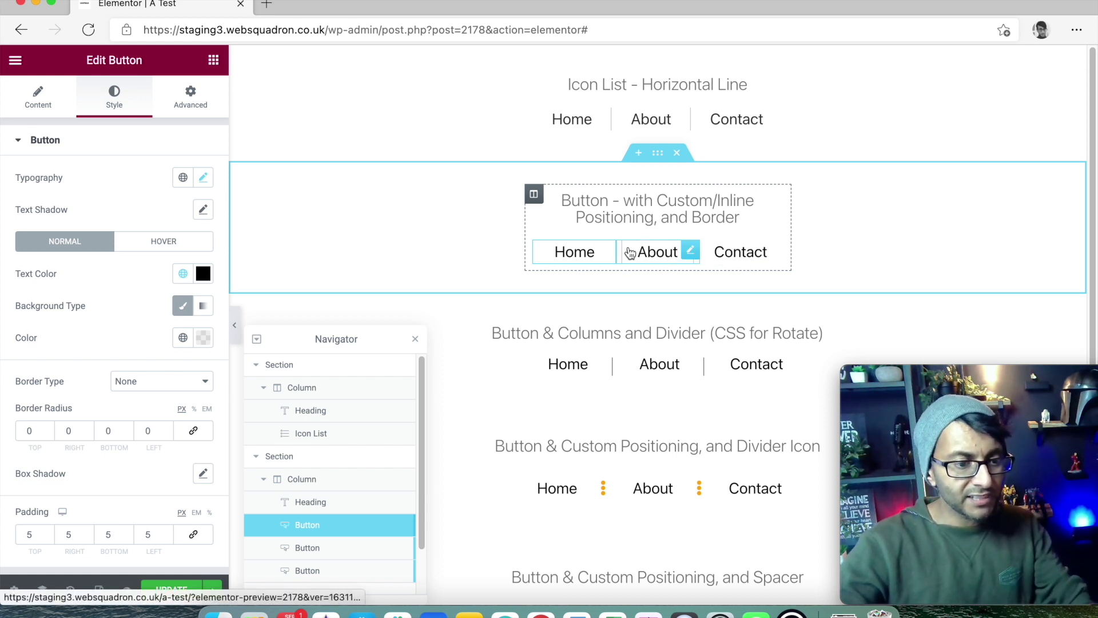
Step: Confirm the Home button's custom positioning width, then view the column's Horizontal Align options
click(184, 115)
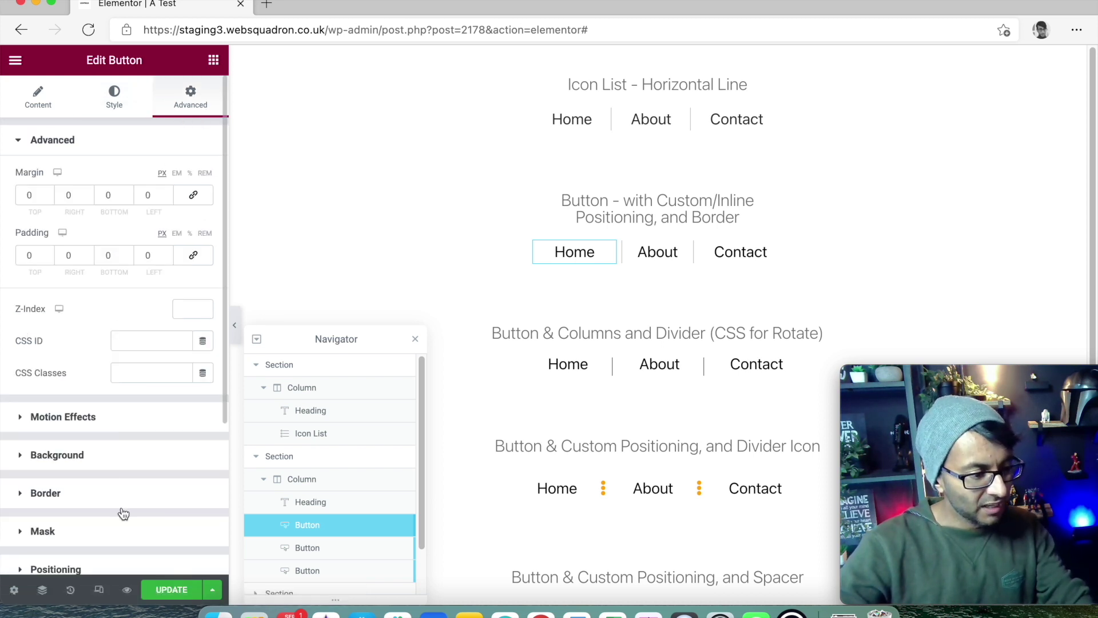
scroll(117, 518, down, 1)
click(120, 539)
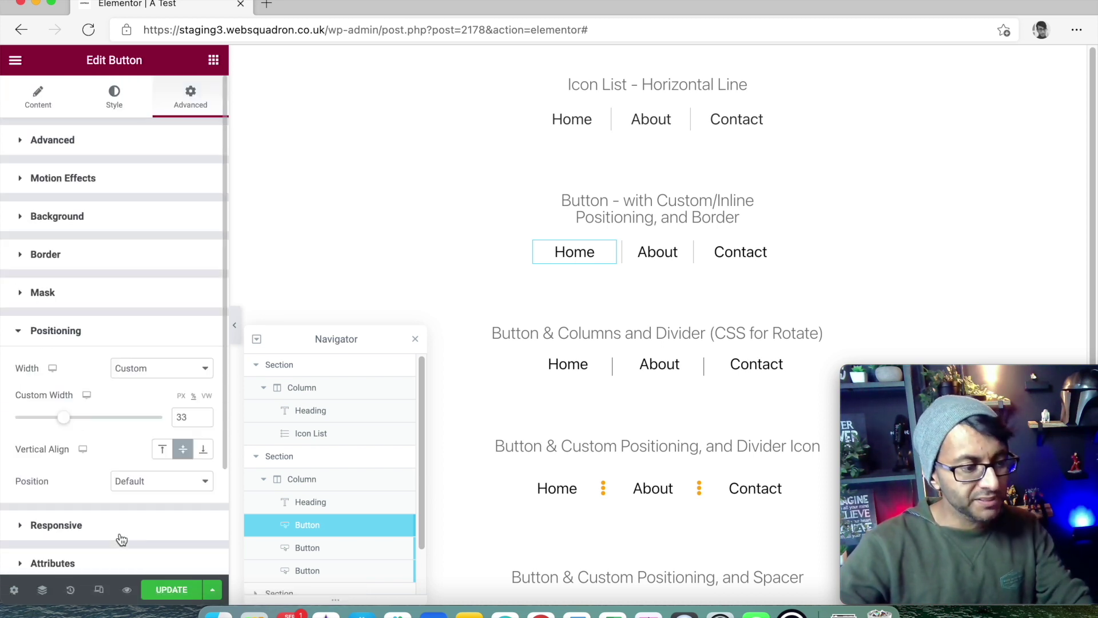
click(176, 373)
click(160, 419)
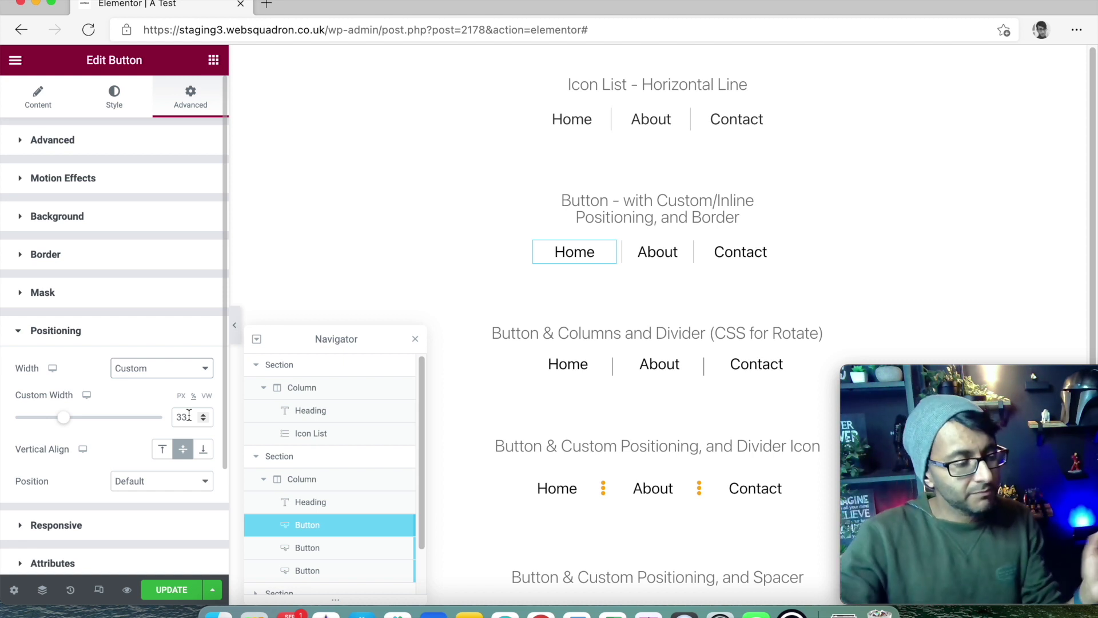
click(37, 97)
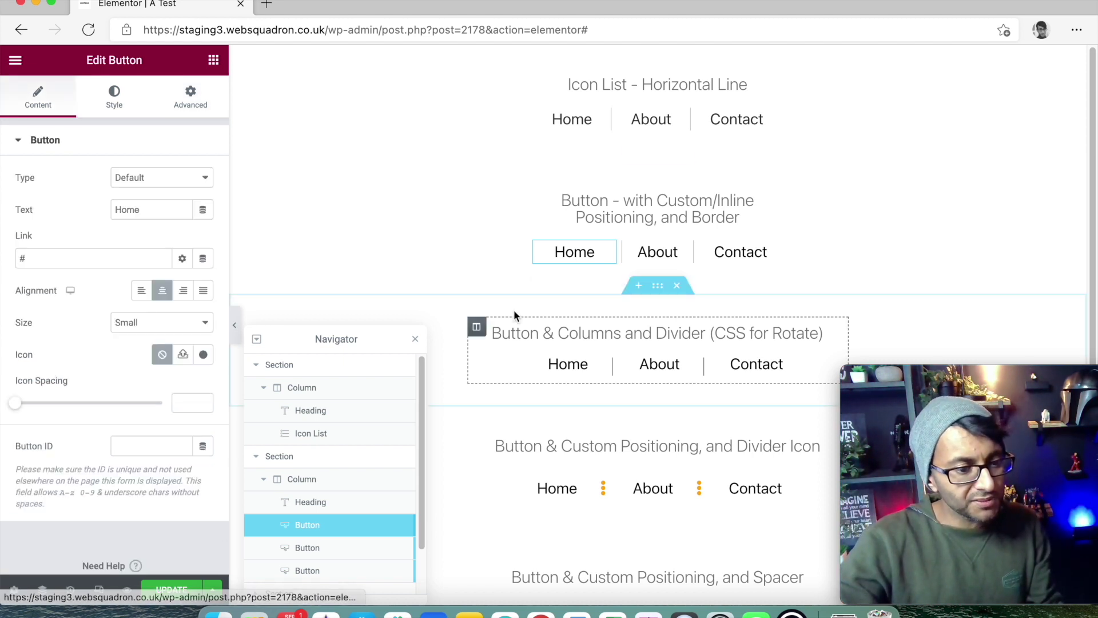
click(534, 195)
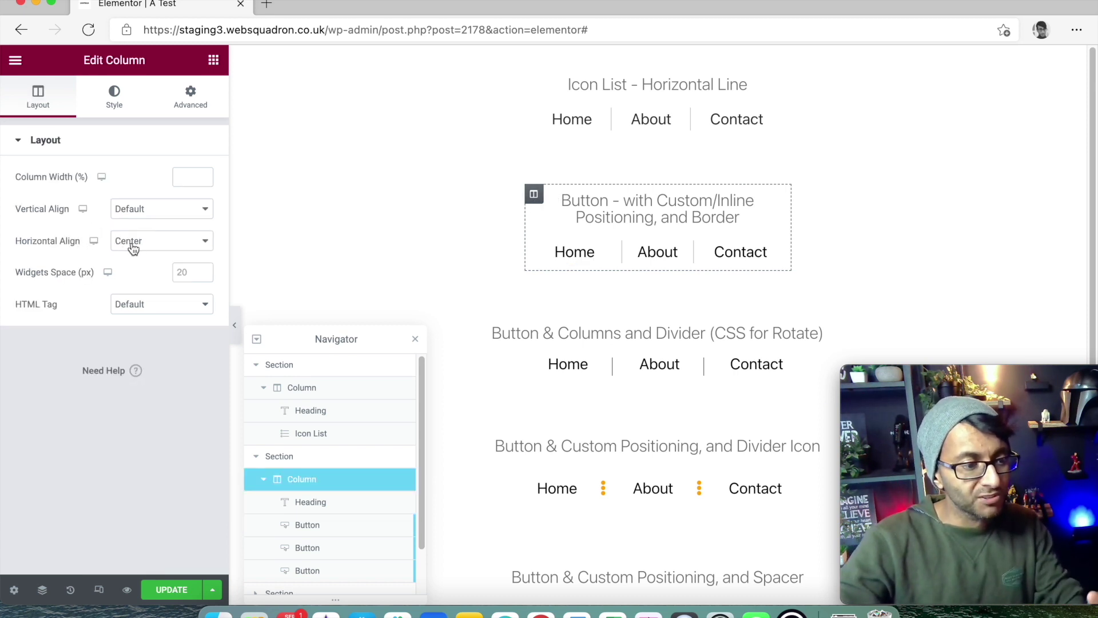
click(152, 248)
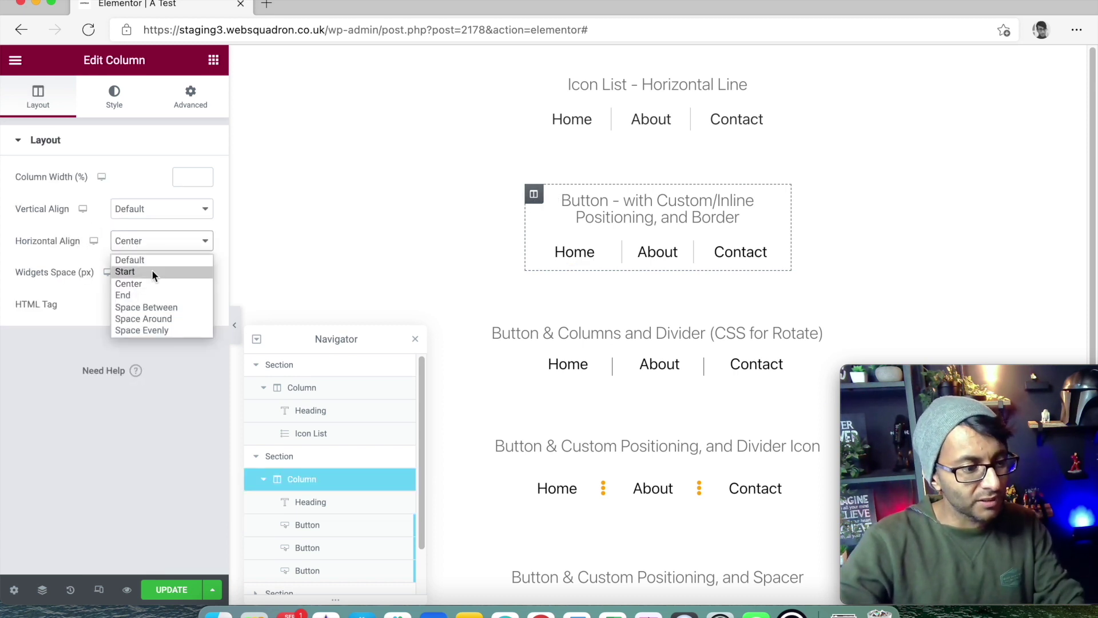
click(153, 308)
click(153, 309)
click(161, 241)
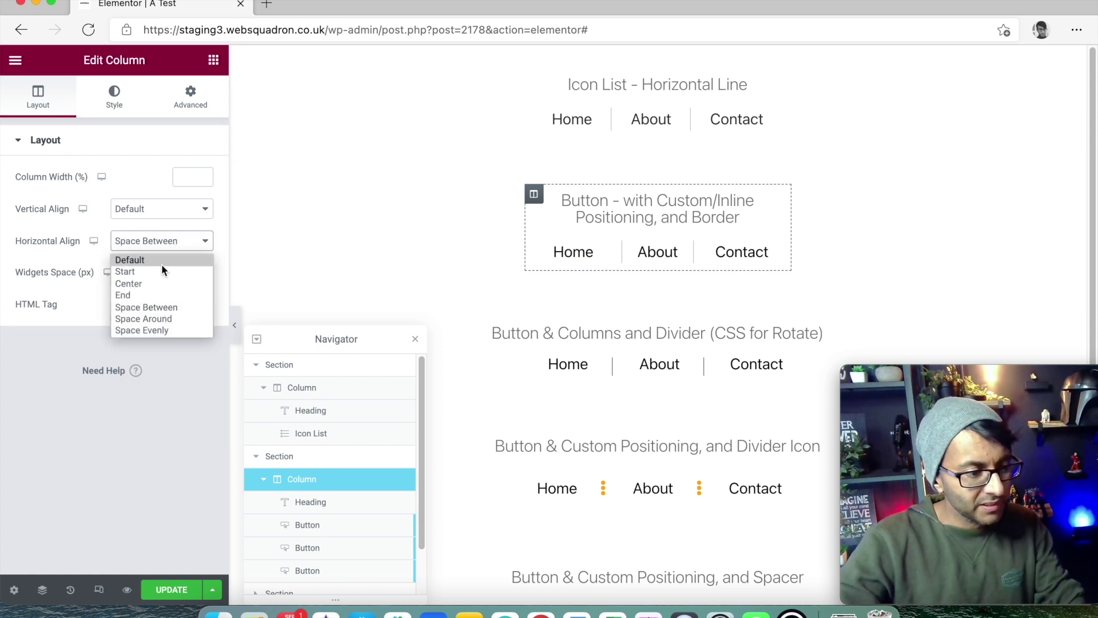
key(Escape)
key(s)
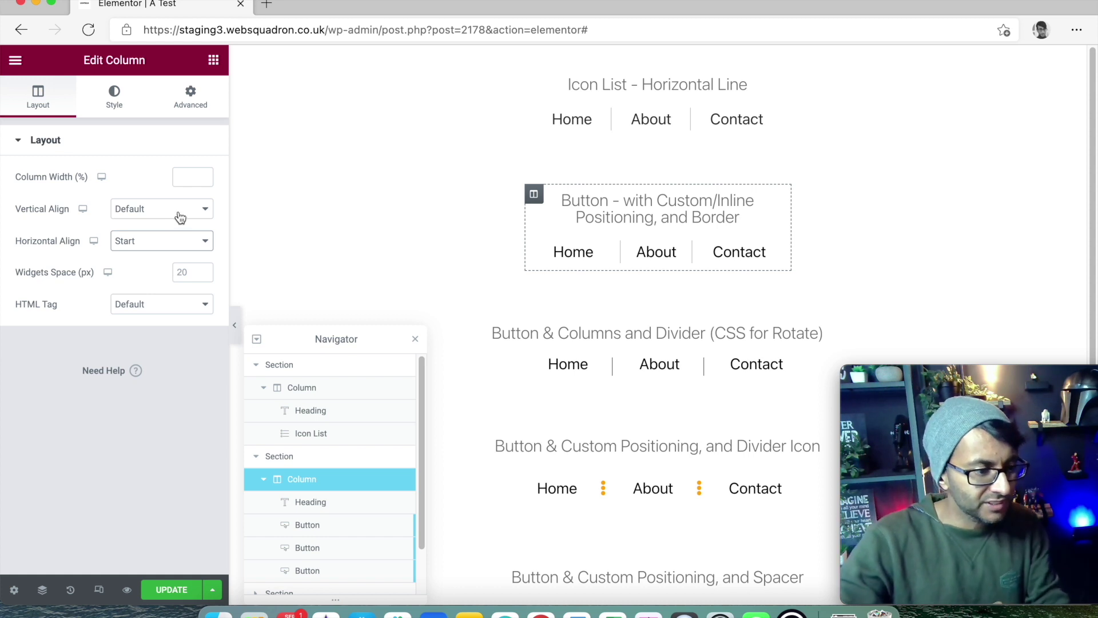
click(167, 241)
click(170, 330)
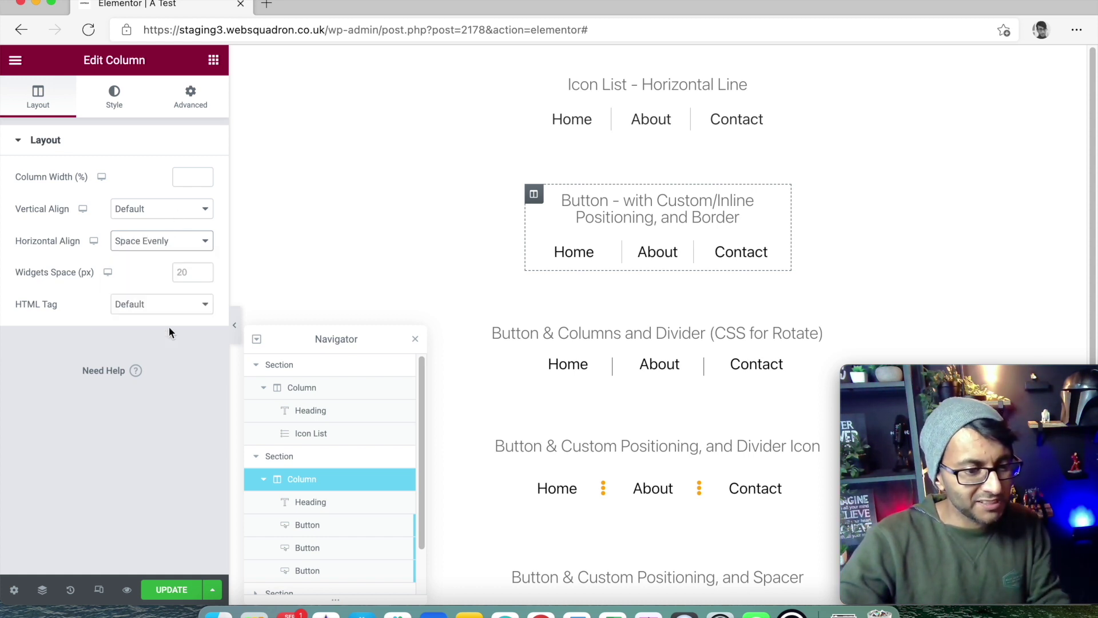
click(195, 245)
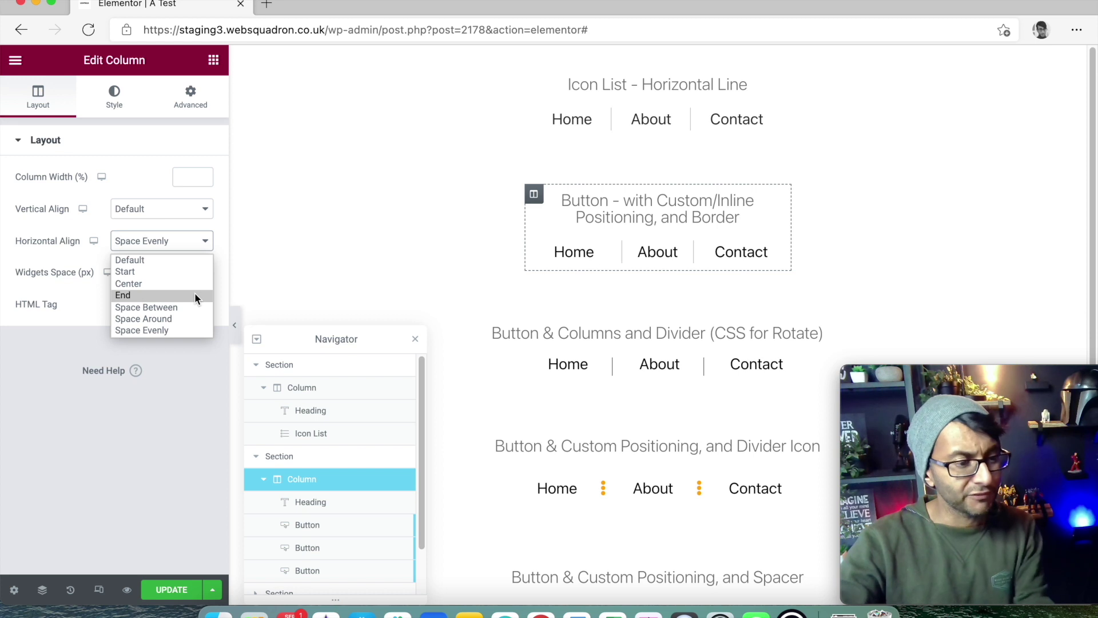
click(145, 283)
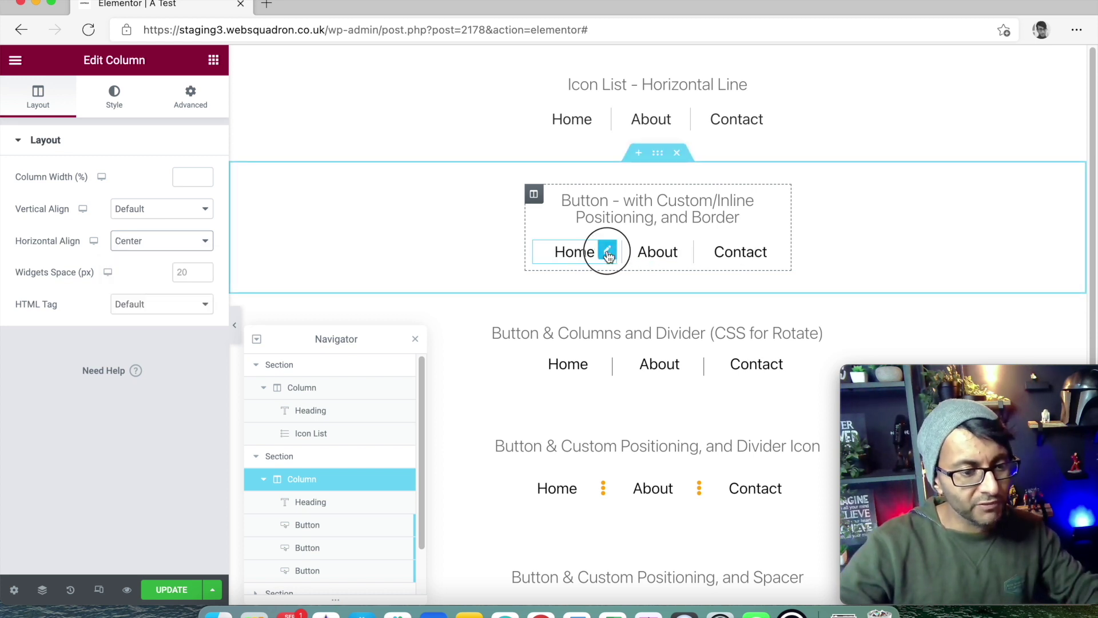
Step: On the About button, try Double and None border types before settling on Solid
click(607, 252)
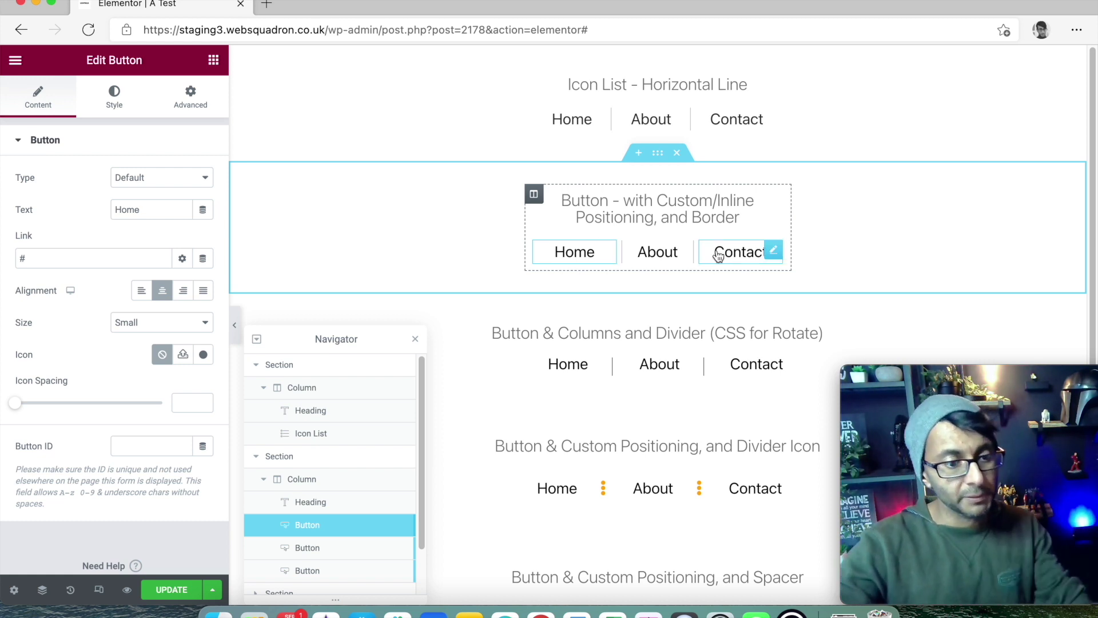
click(688, 249)
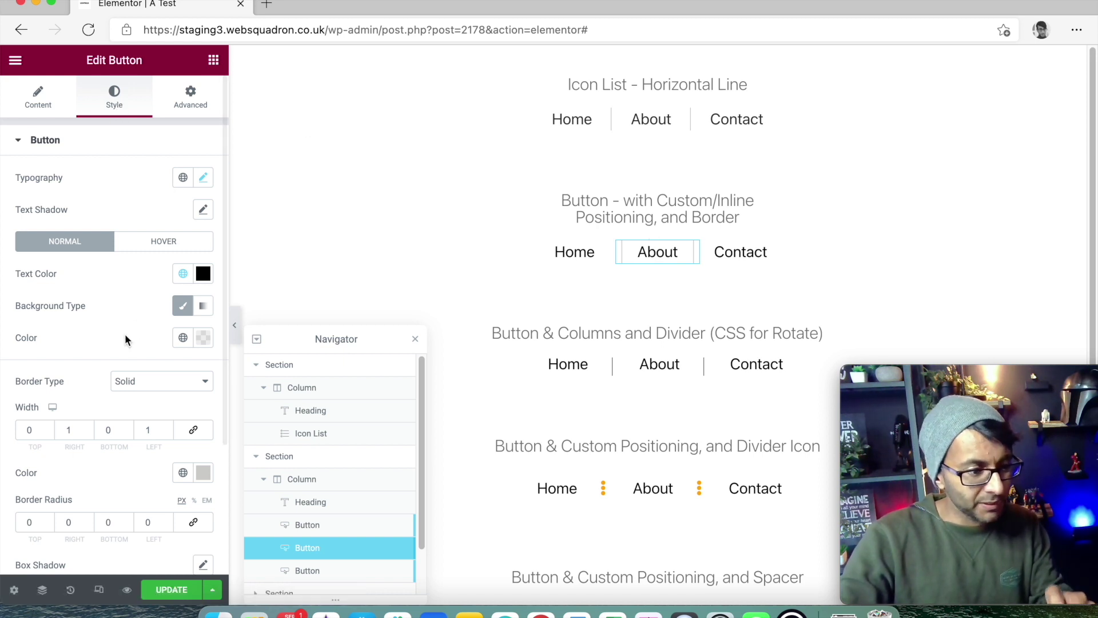
click(149, 388)
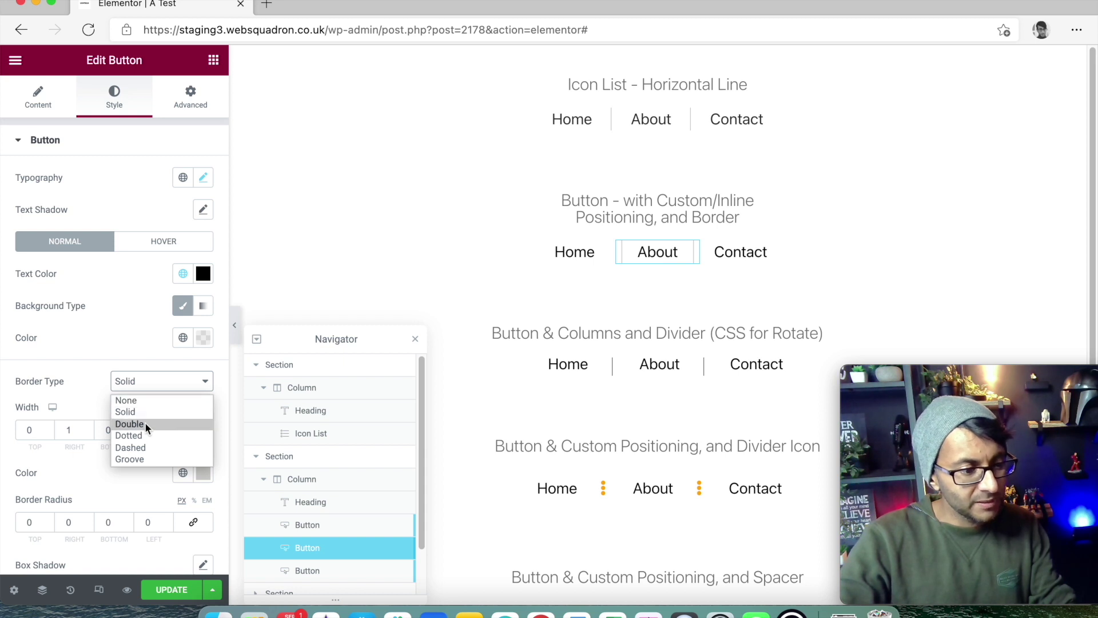
click(145, 423)
click(155, 382)
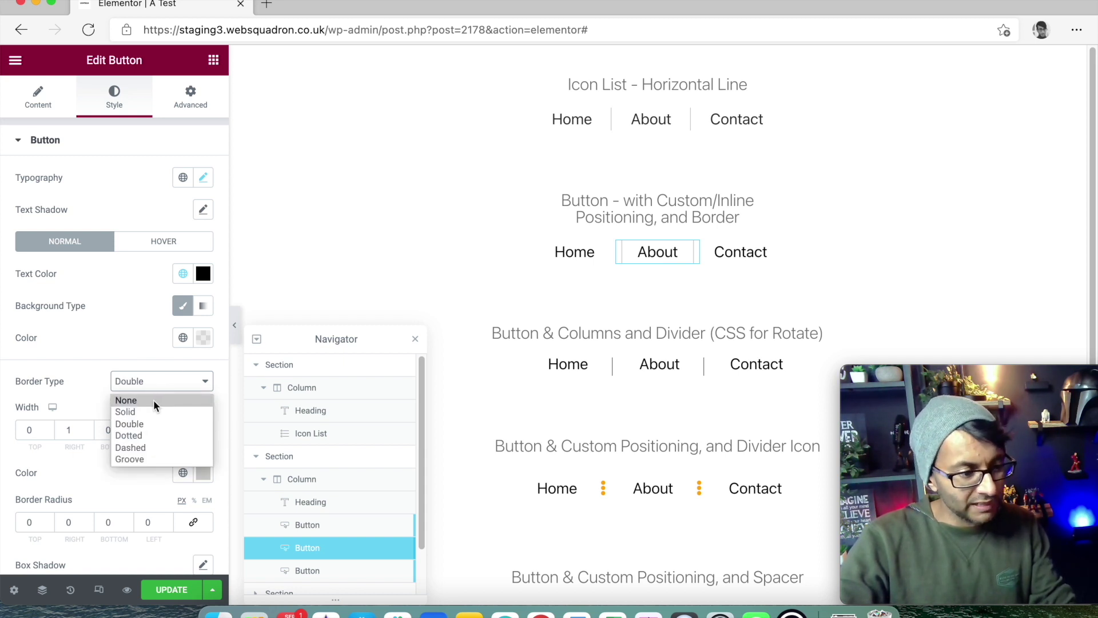
click(154, 400)
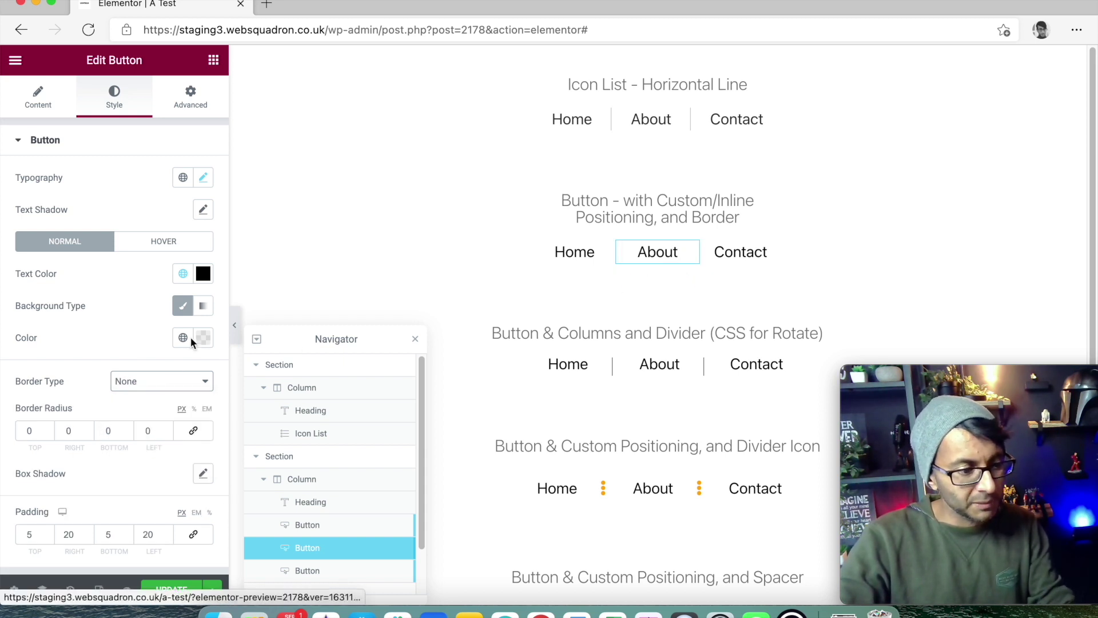
click(165, 387)
click(155, 406)
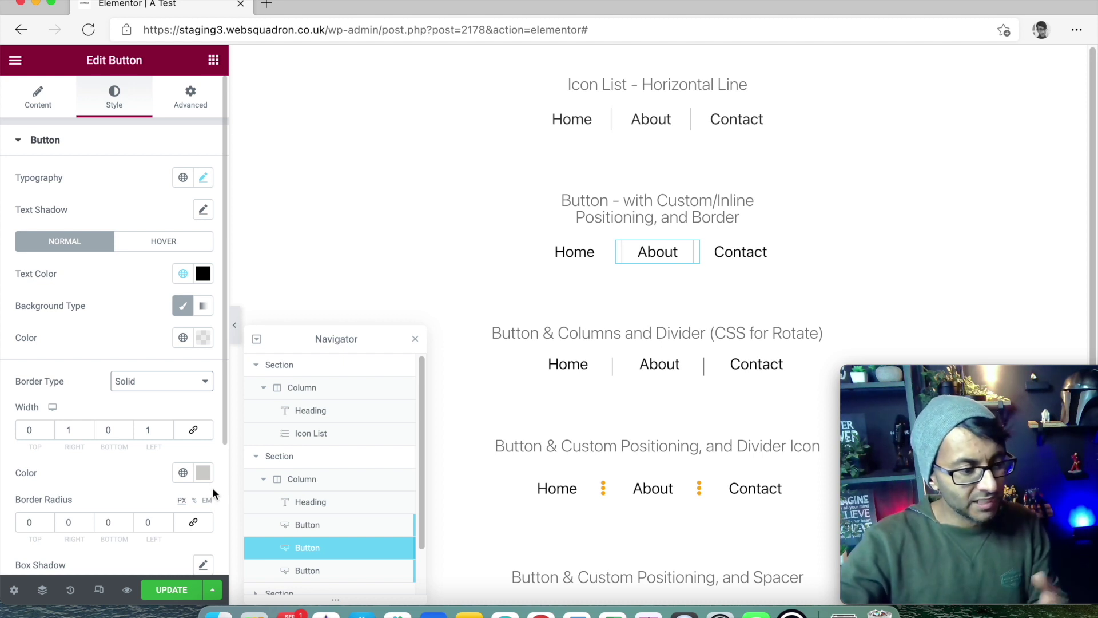
Step: Set the About border colour to global Text grey after trying Primary red
click(183, 479)
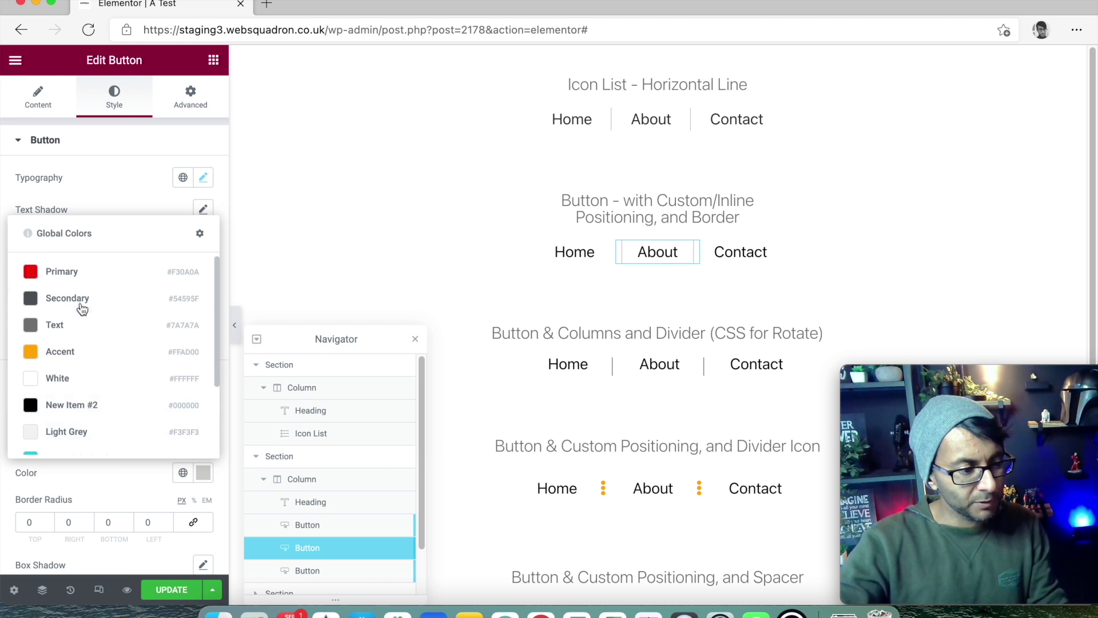
click(108, 262)
click(183, 474)
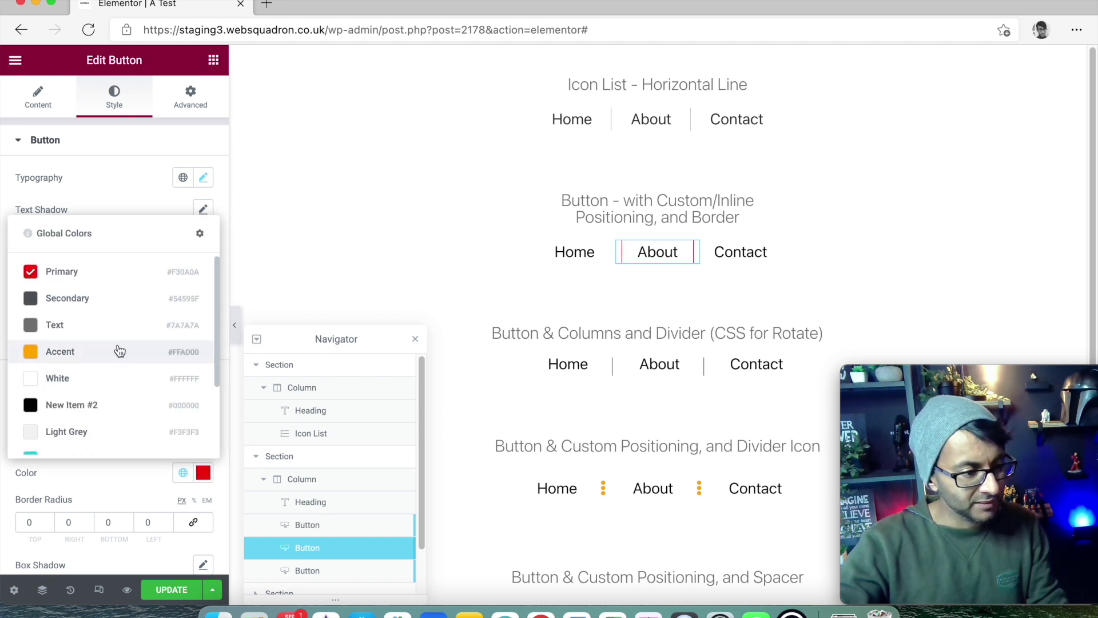
click(118, 325)
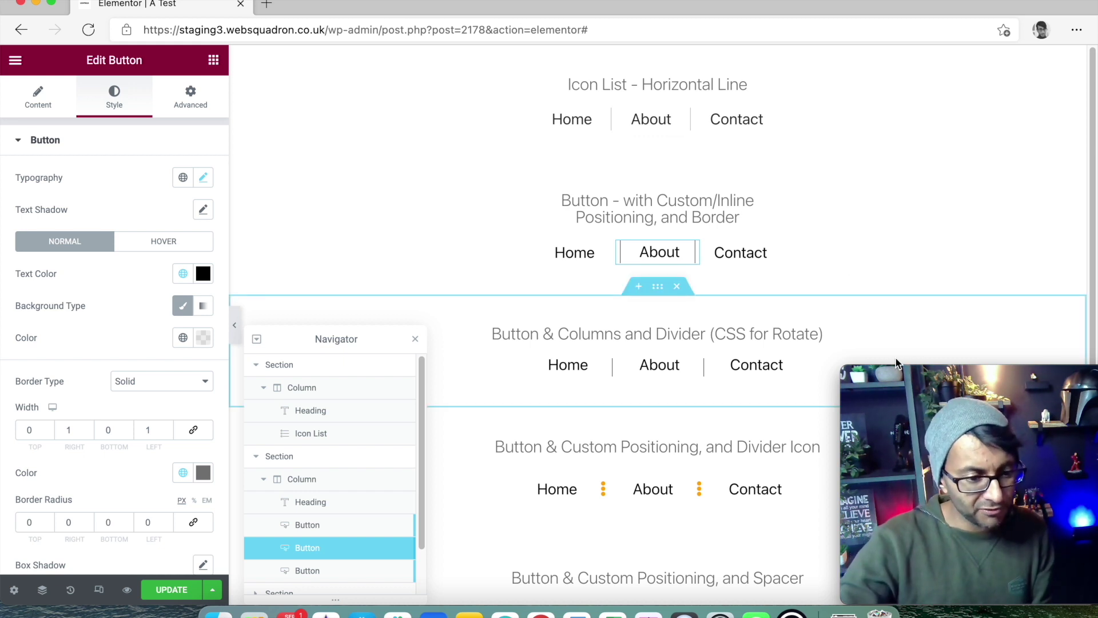
click(235, 325)
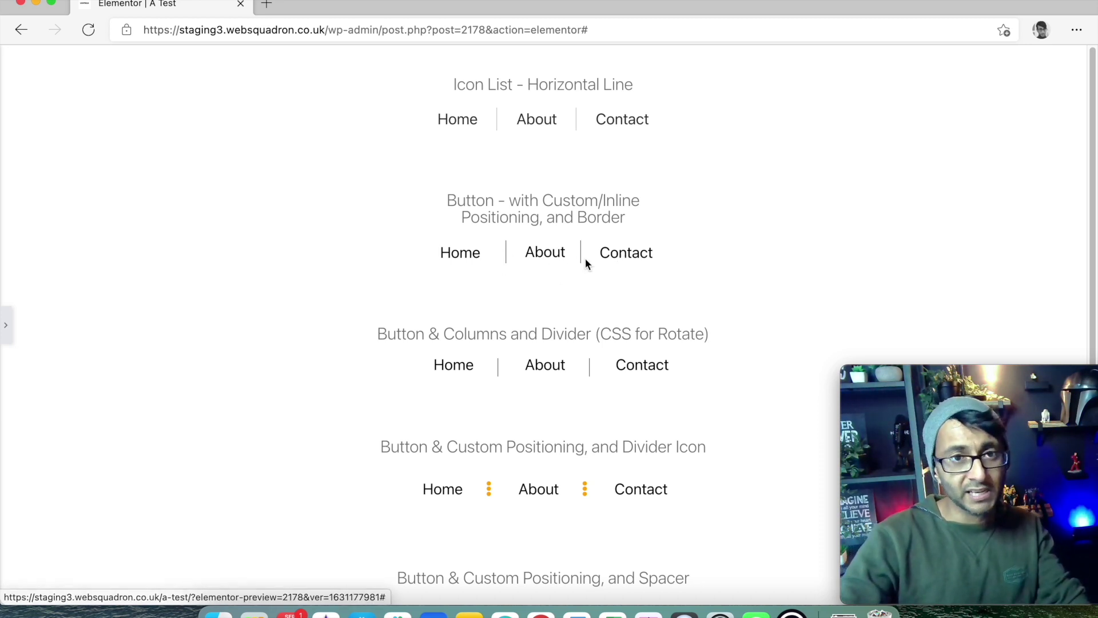
click(6, 325)
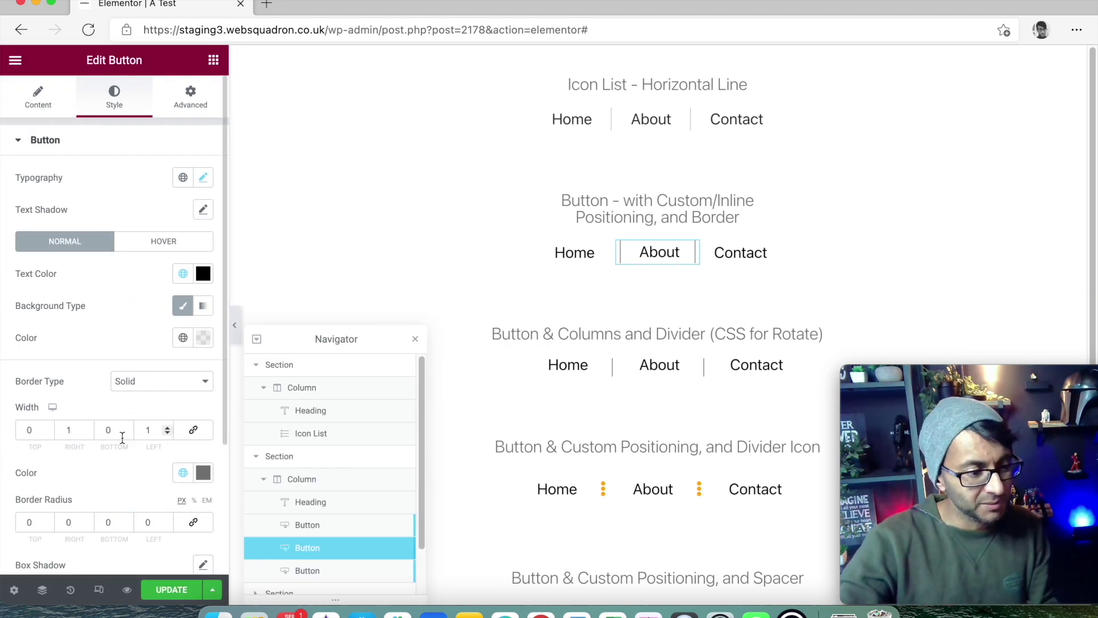
click(57, 429)
text(5)
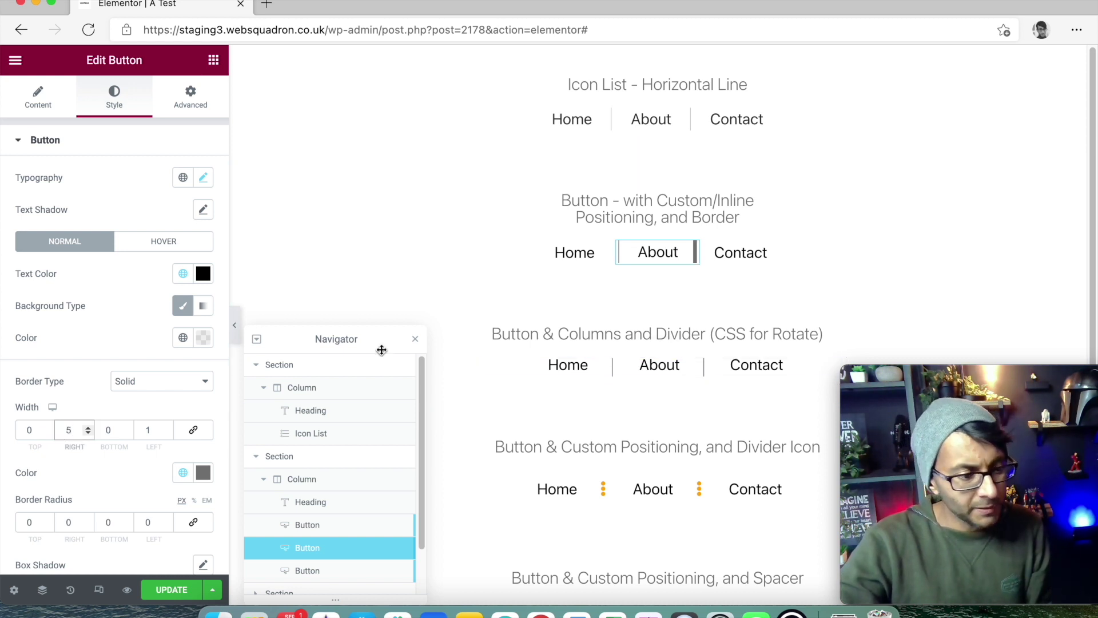
click(236, 325)
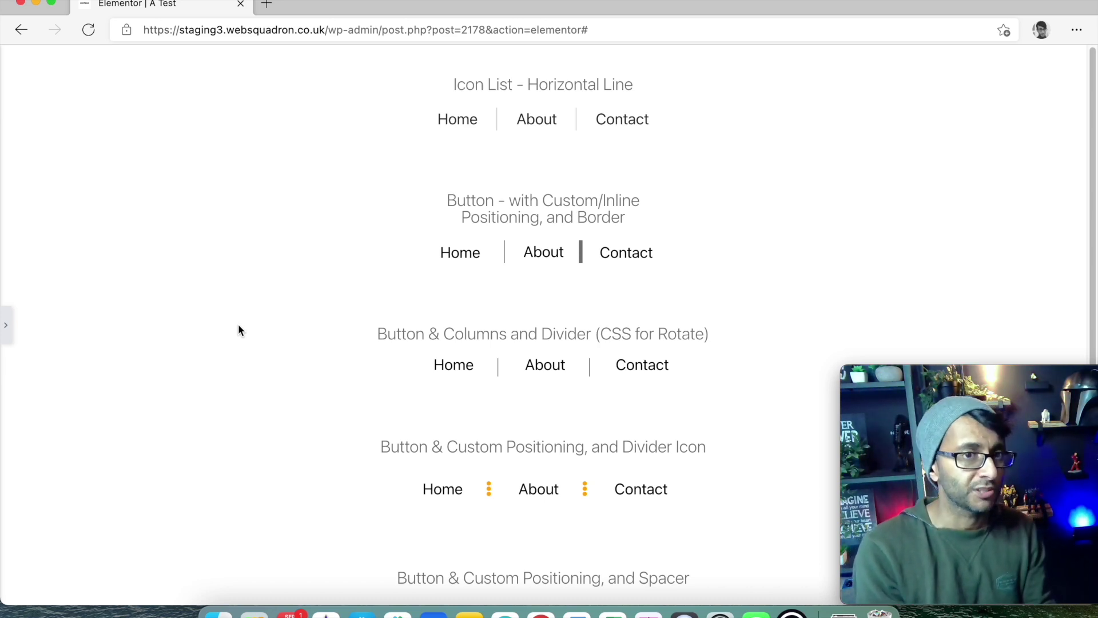
click(7, 327)
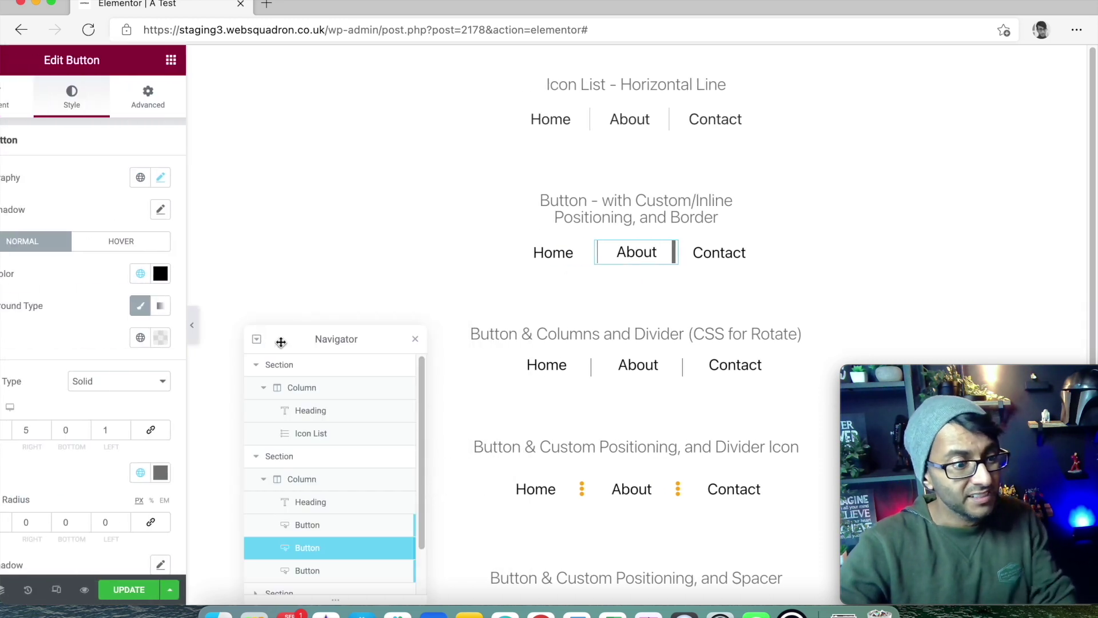
double_click(69, 429)
text(1)
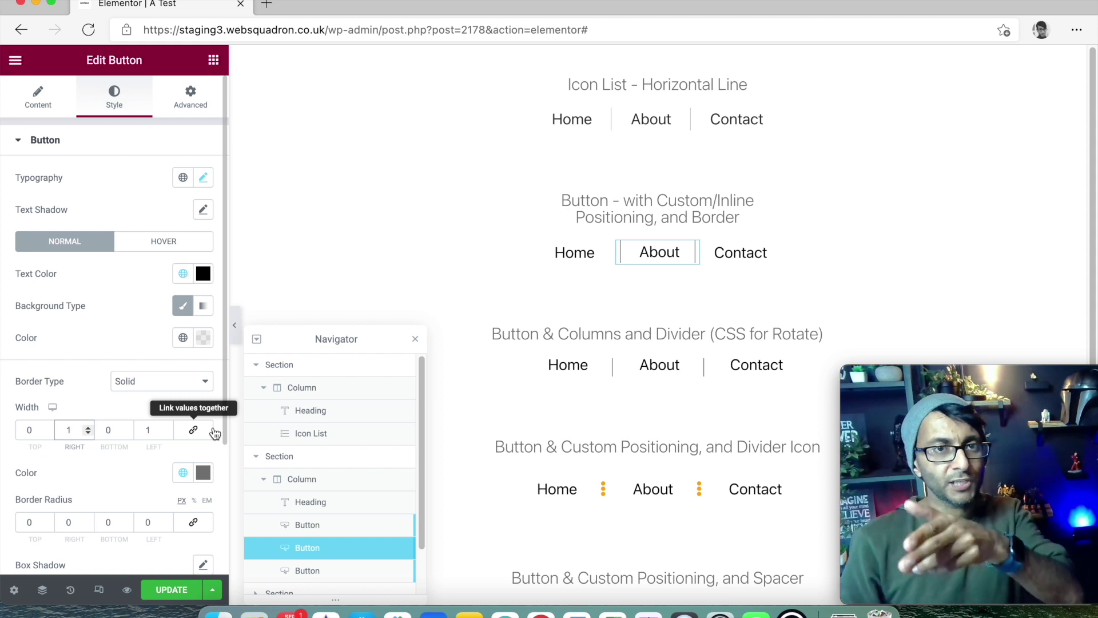
Step: Paste the About button's style onto Contact, then undo it so Contact loses the right border
right_click(652, 257)
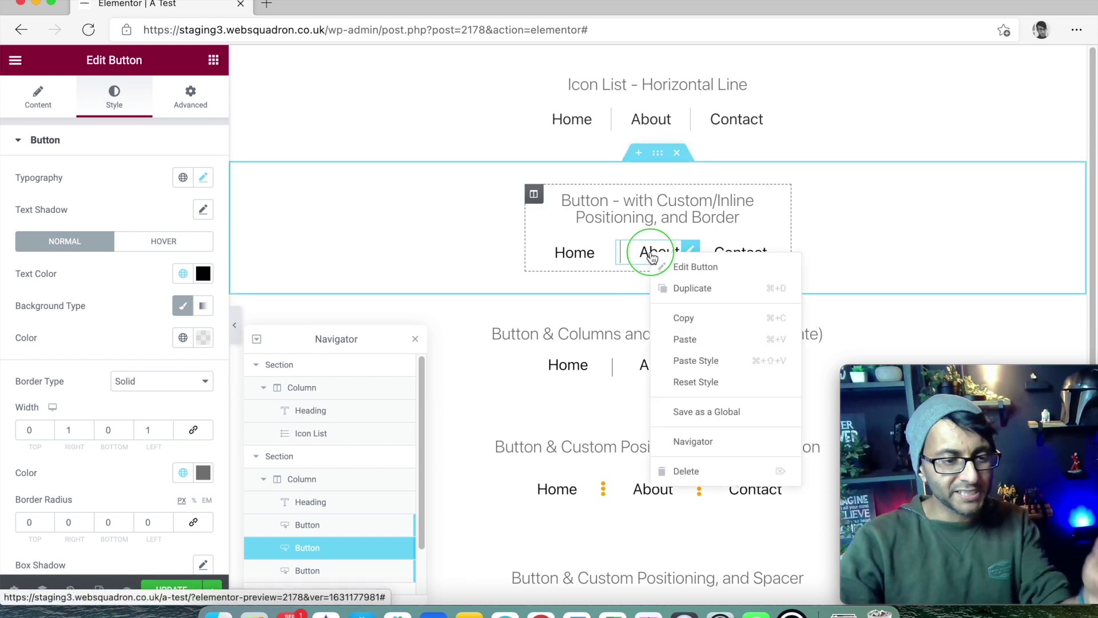
click(683, 318)
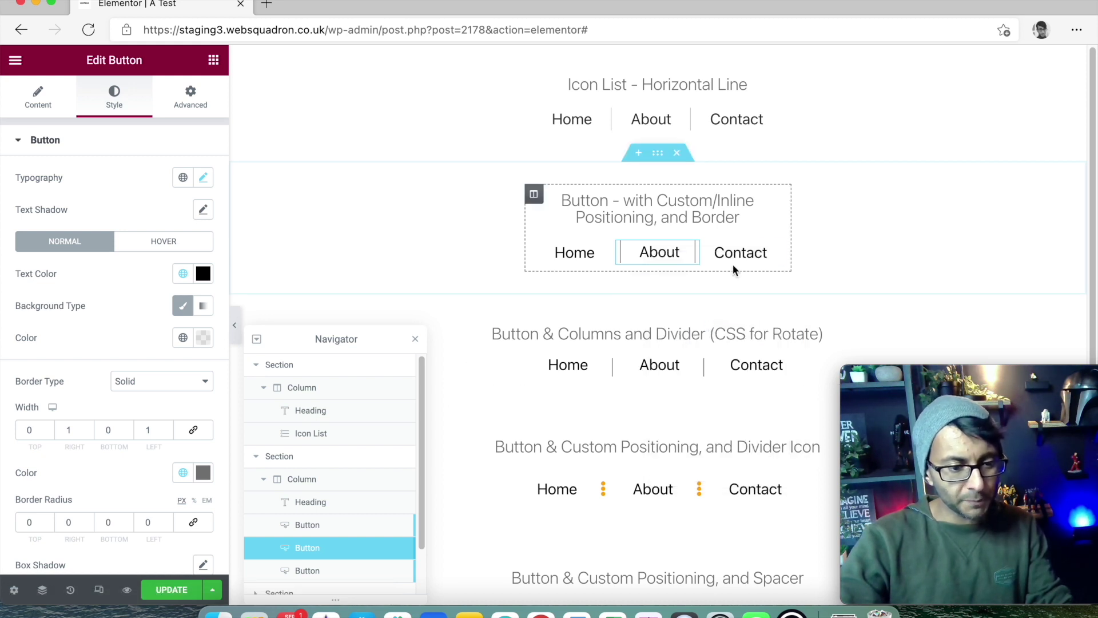
right_click(739, 258)
click(792, 367)
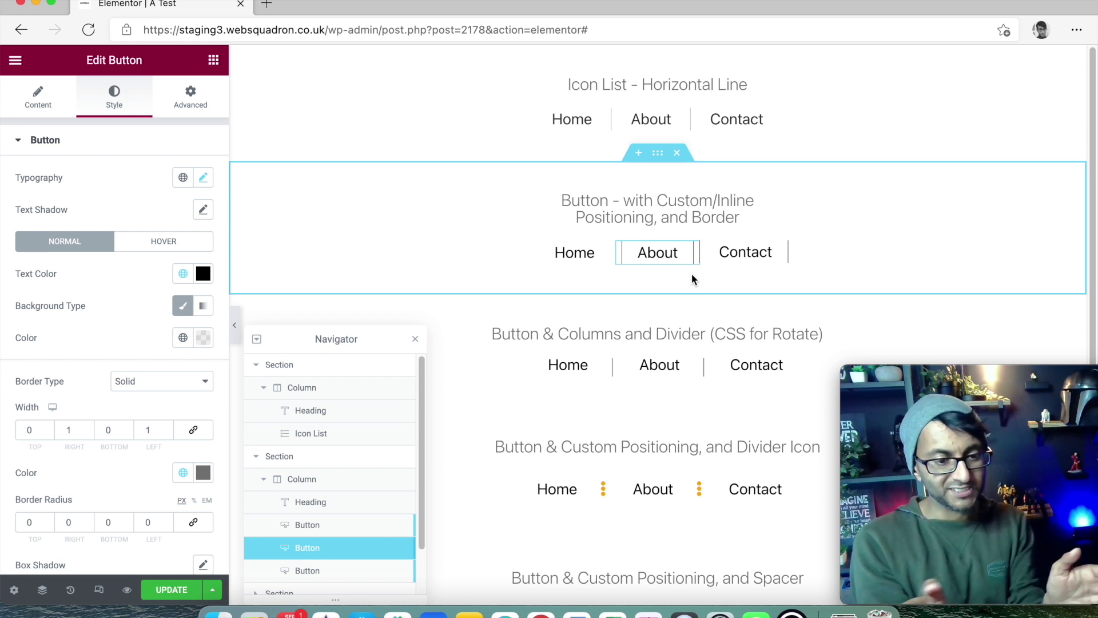
key(super+z)
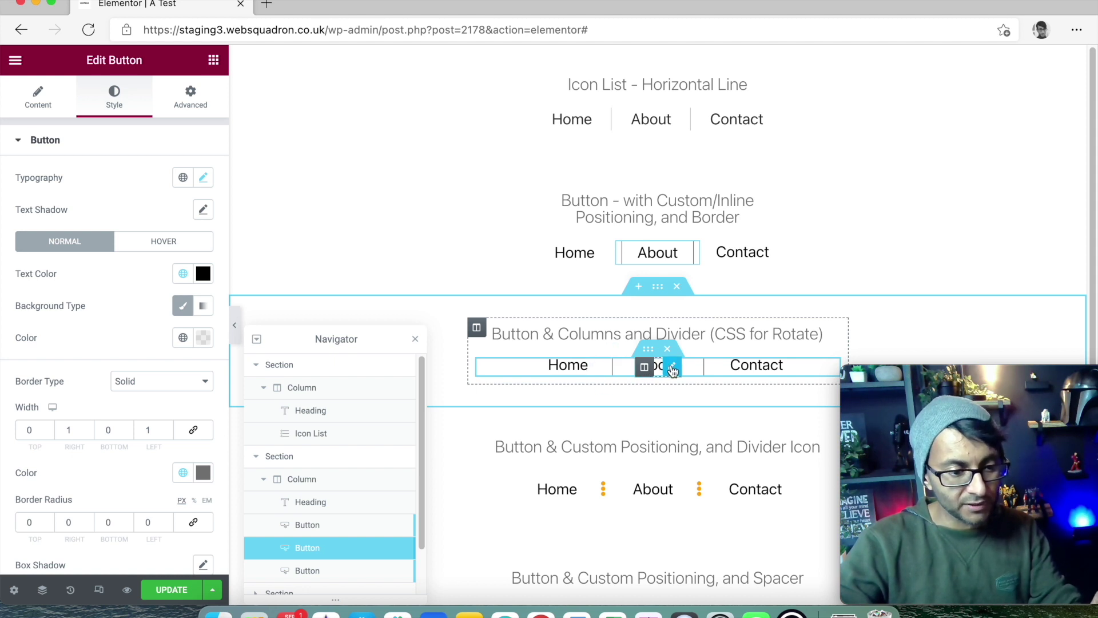
Step: In the Navigator, expand the third section's column and inner section to list its five columns
click(318, 461)
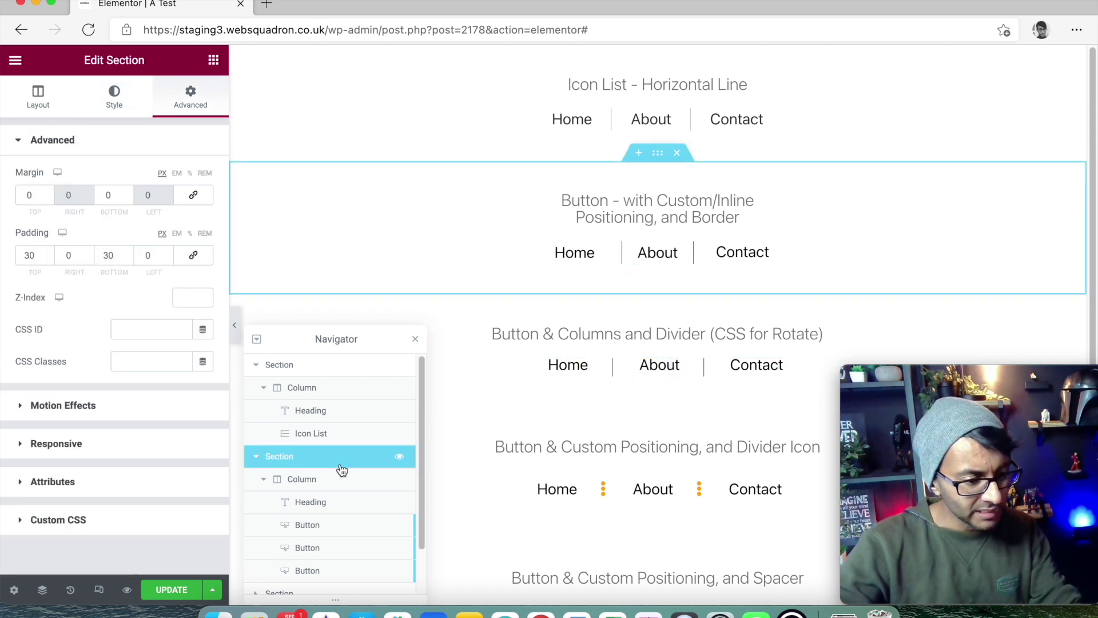
click(257, 340)
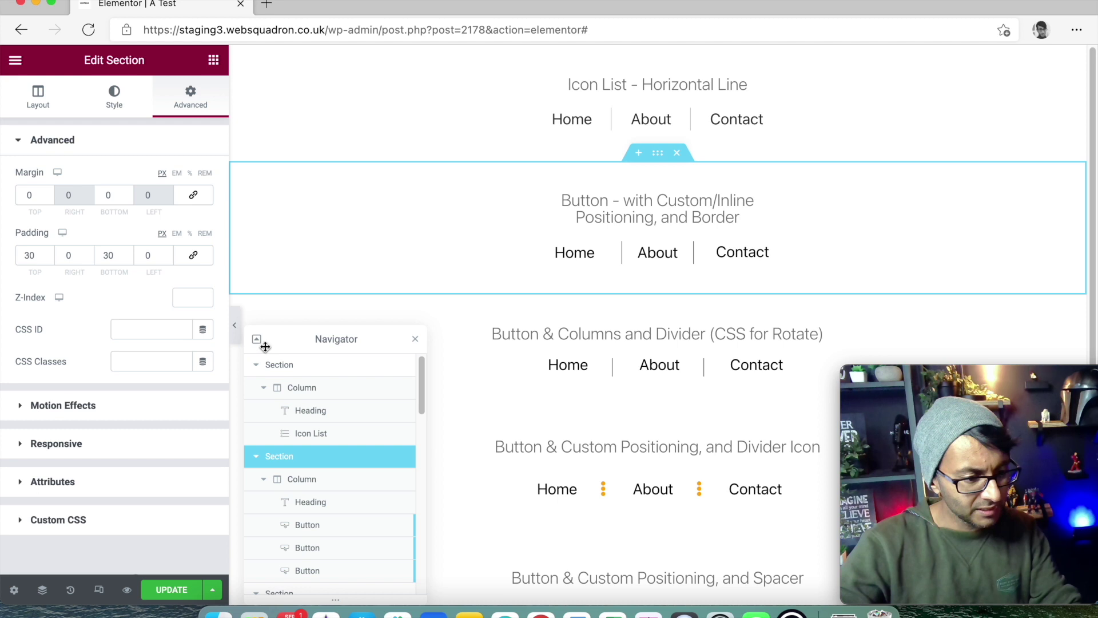
click(257, 340)
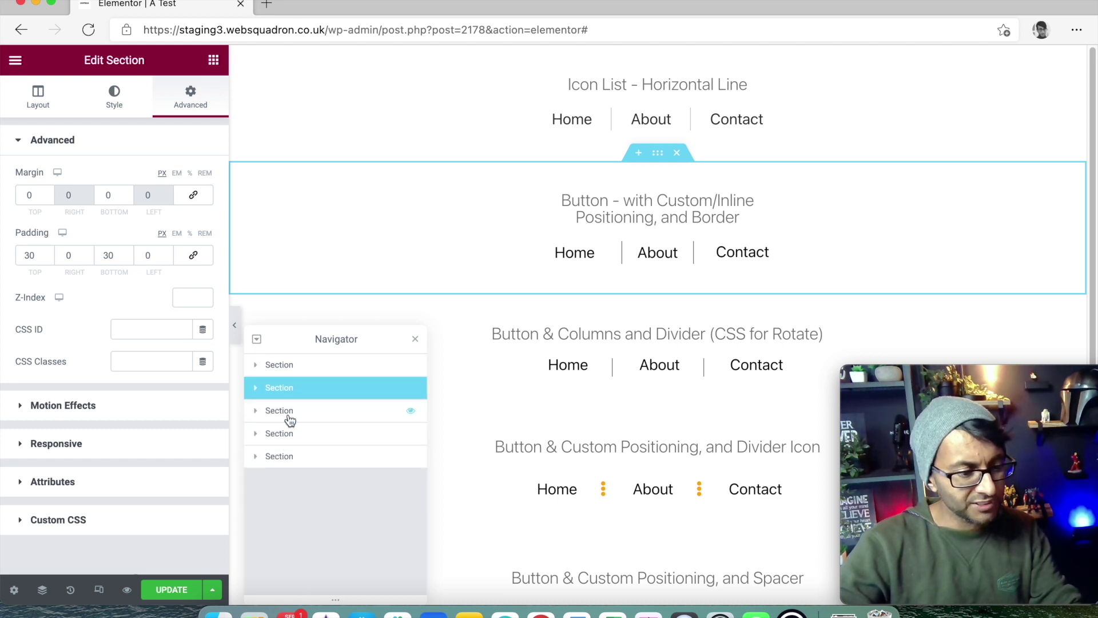
click(289, 415)
click(255, 412)
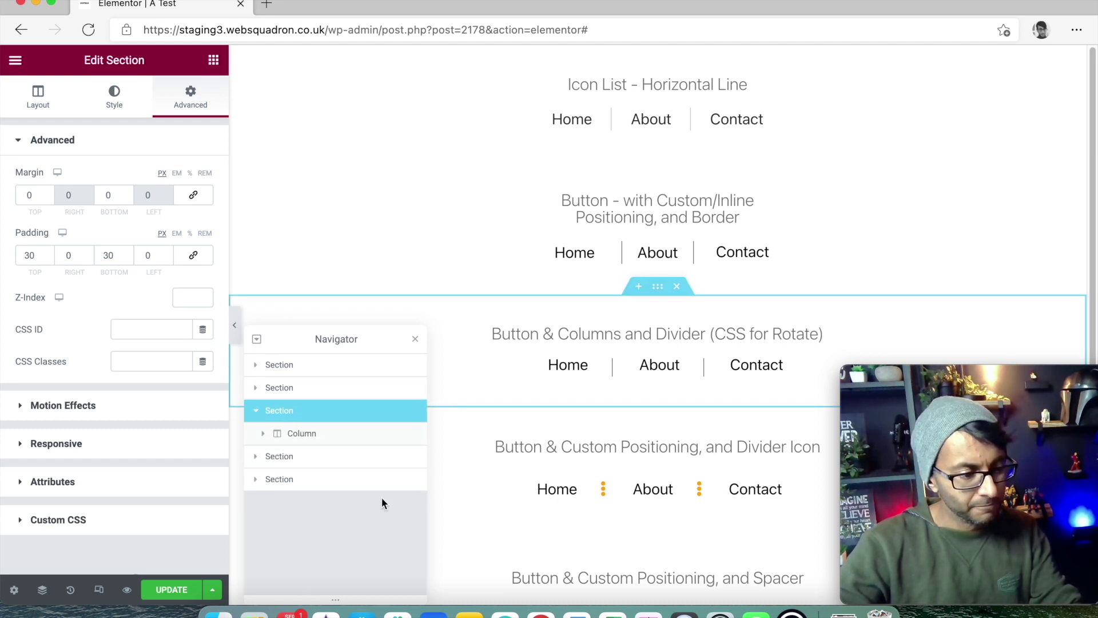
click(263, 434)
drag(358, 340, 368, 64)
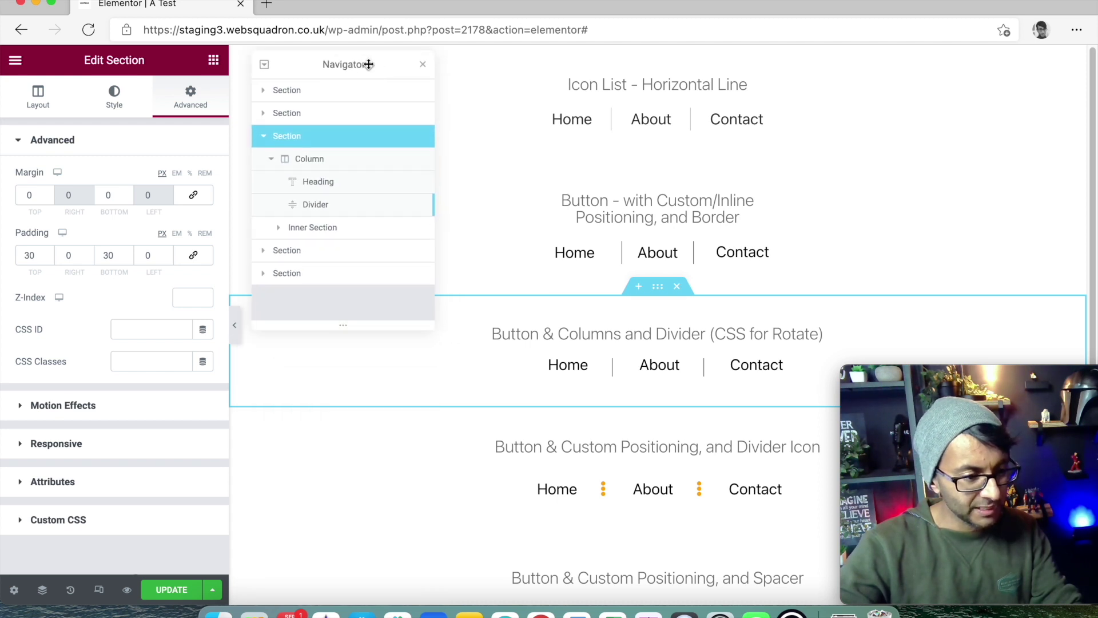
click(278, 229)
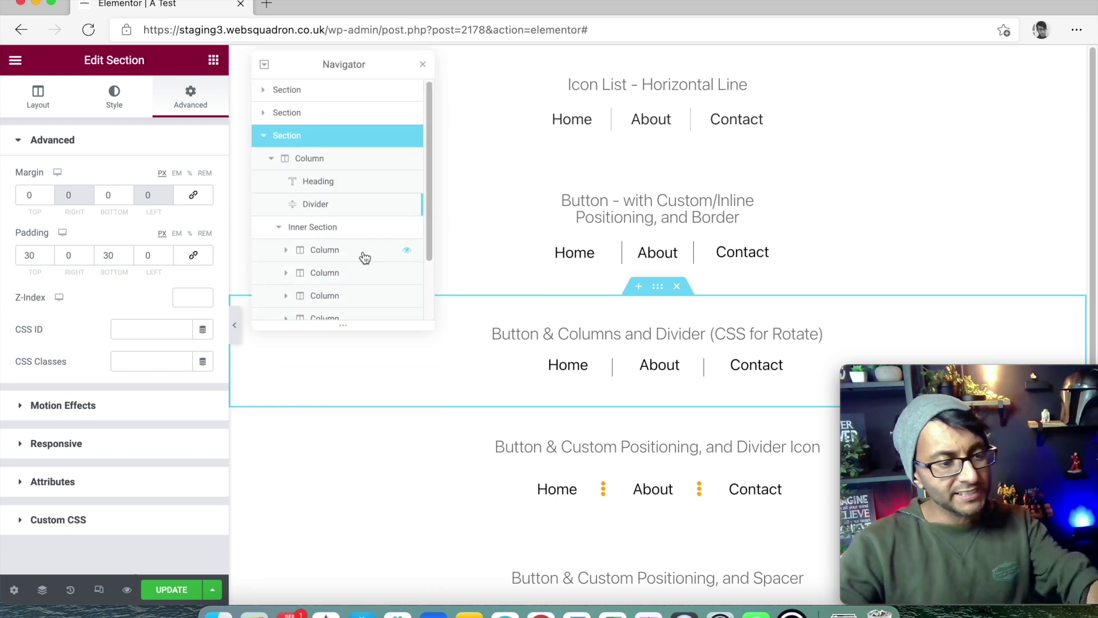
scroll(365, 257, down, 1)
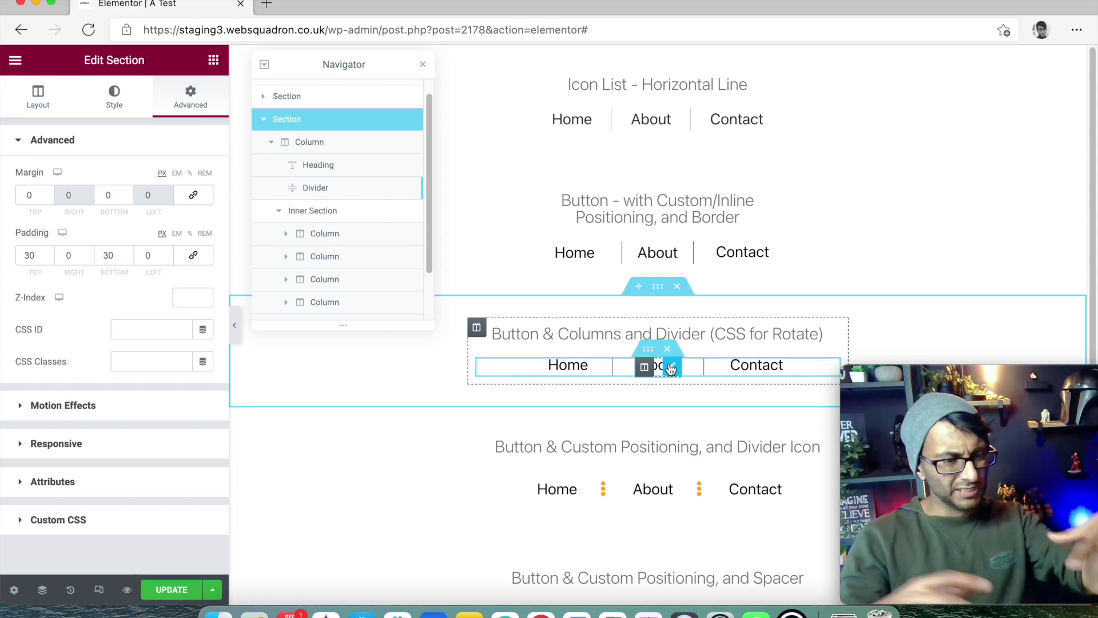
scroll(359, 252, down, 1)
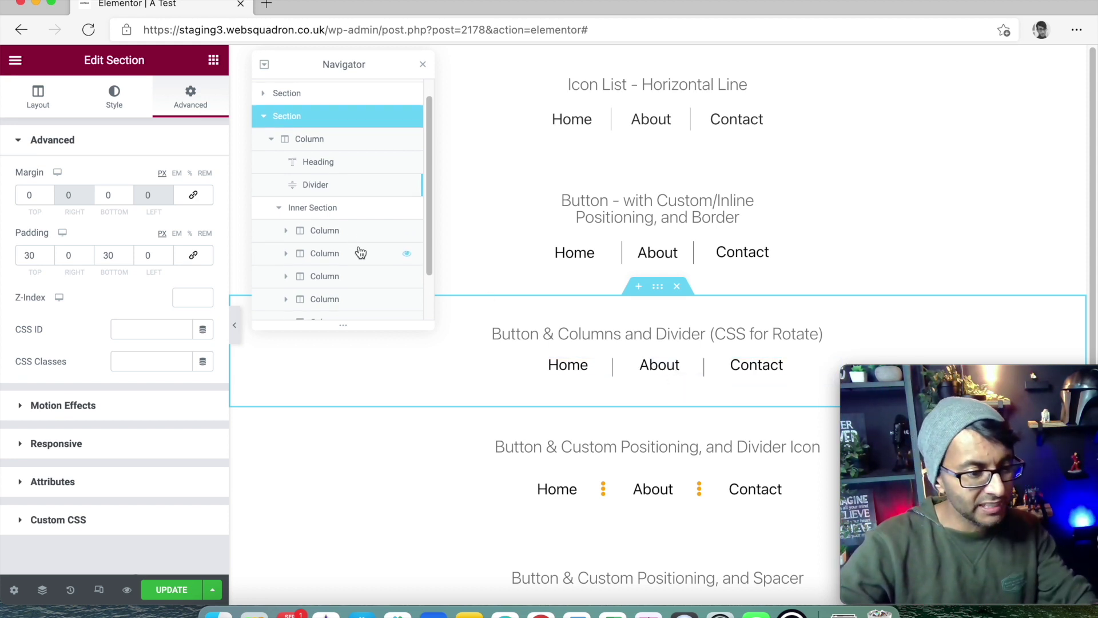
scroll(376, 289, down, 3)
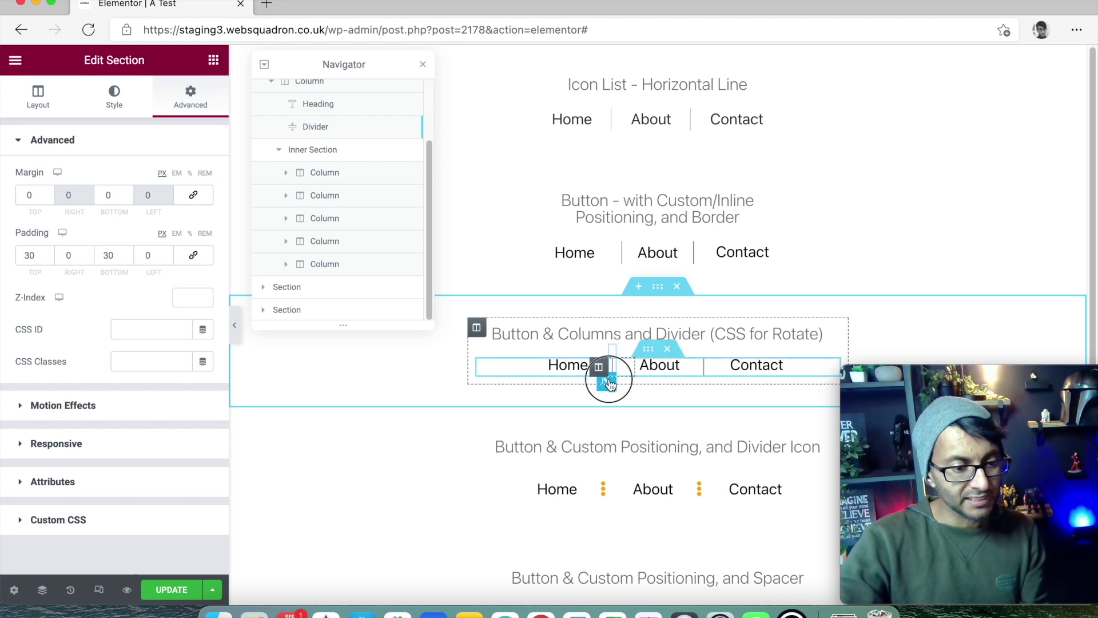
Step: Stretch the Home/About divider's width to 100, then set it back to 39
click(608, 381)
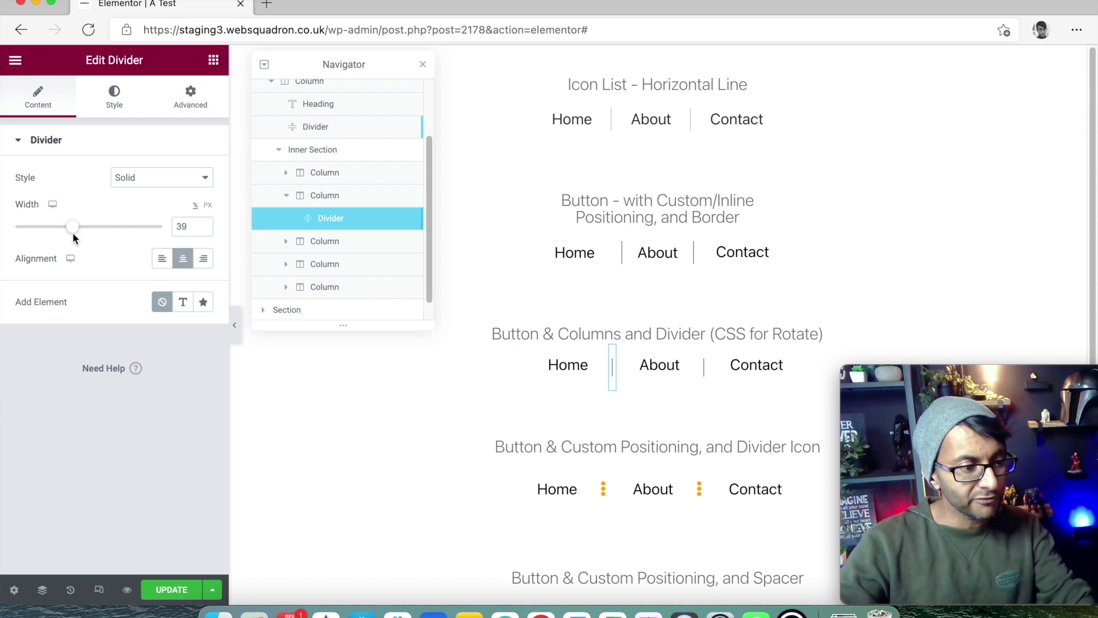
drag(74, 234, 187, 232)
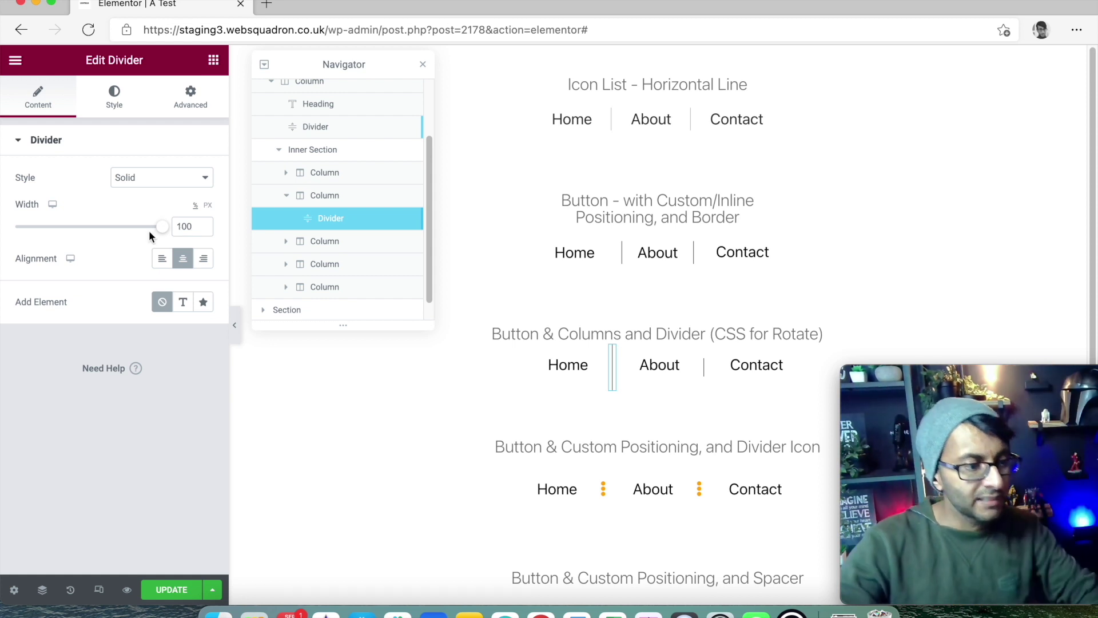
double_click(188, 226)
text(39)
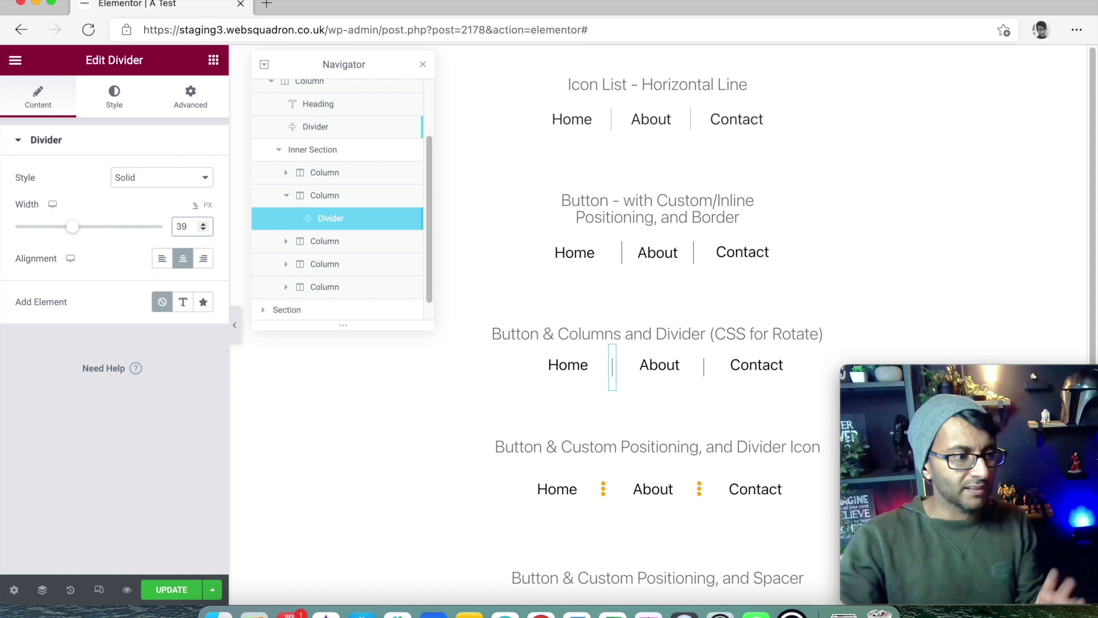
Step: Try left and right alignment on the divider, then centre it again
click(162, 258)
click(185, 262)
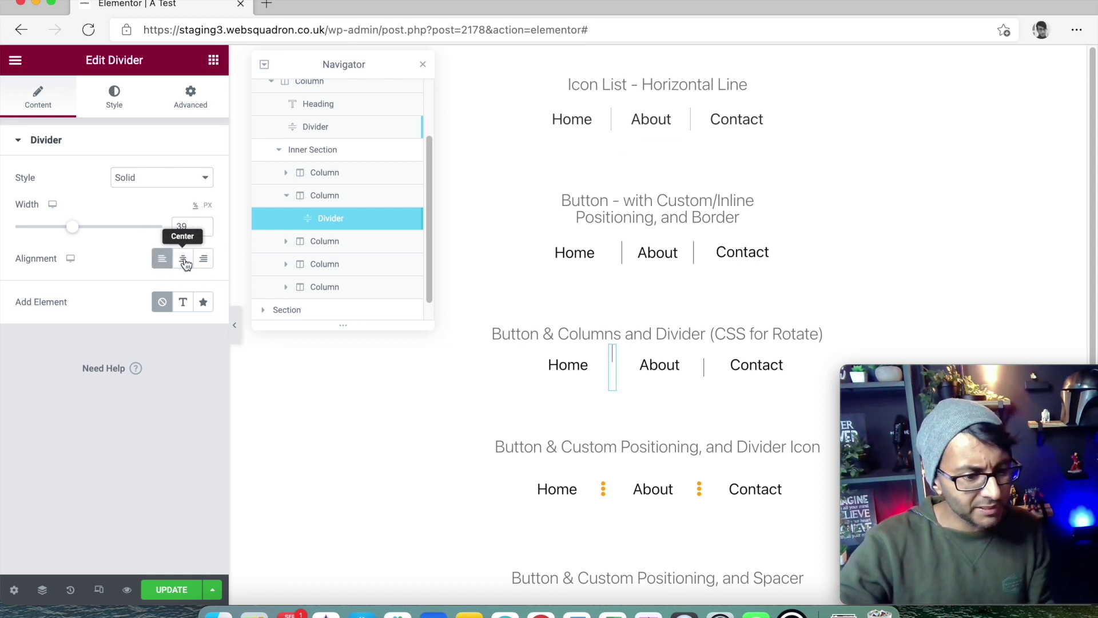
click(163, 264)
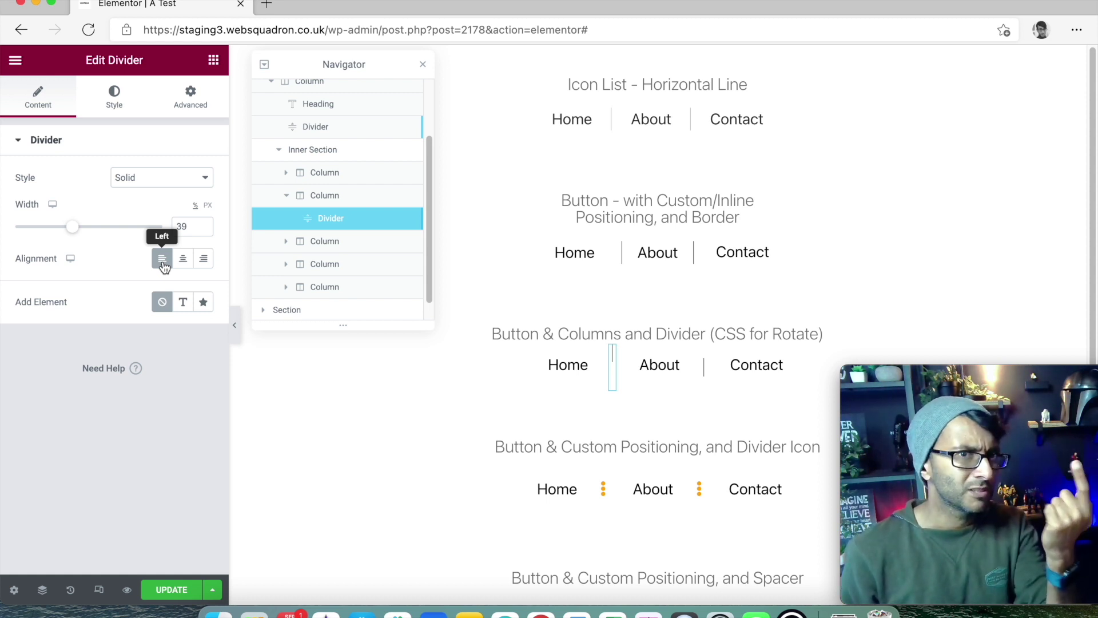
click(203, 263)
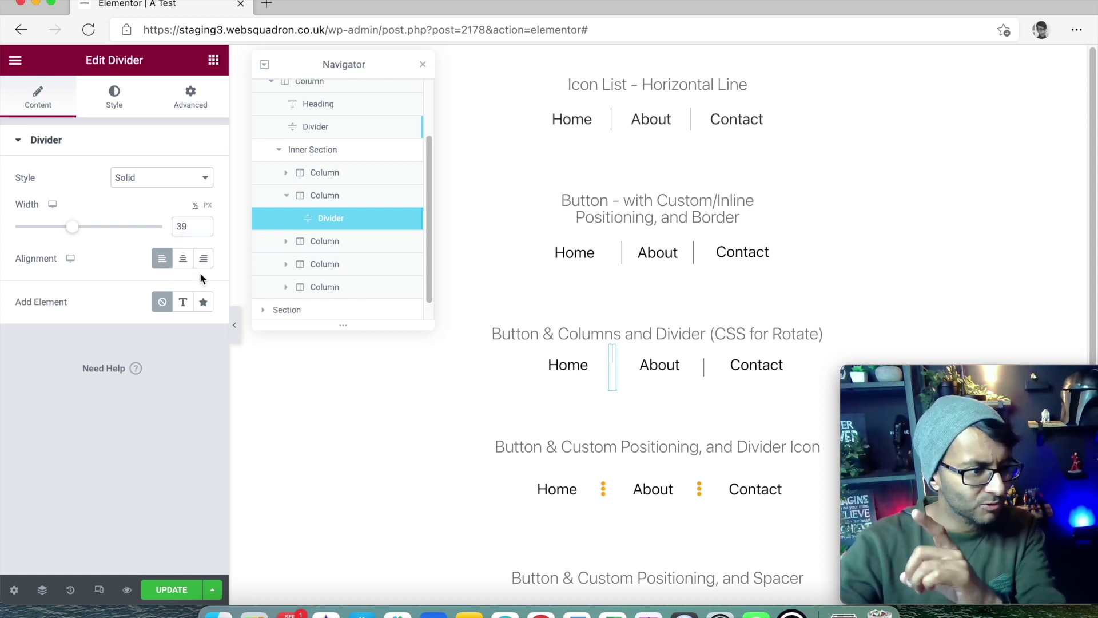
click(203, 260)
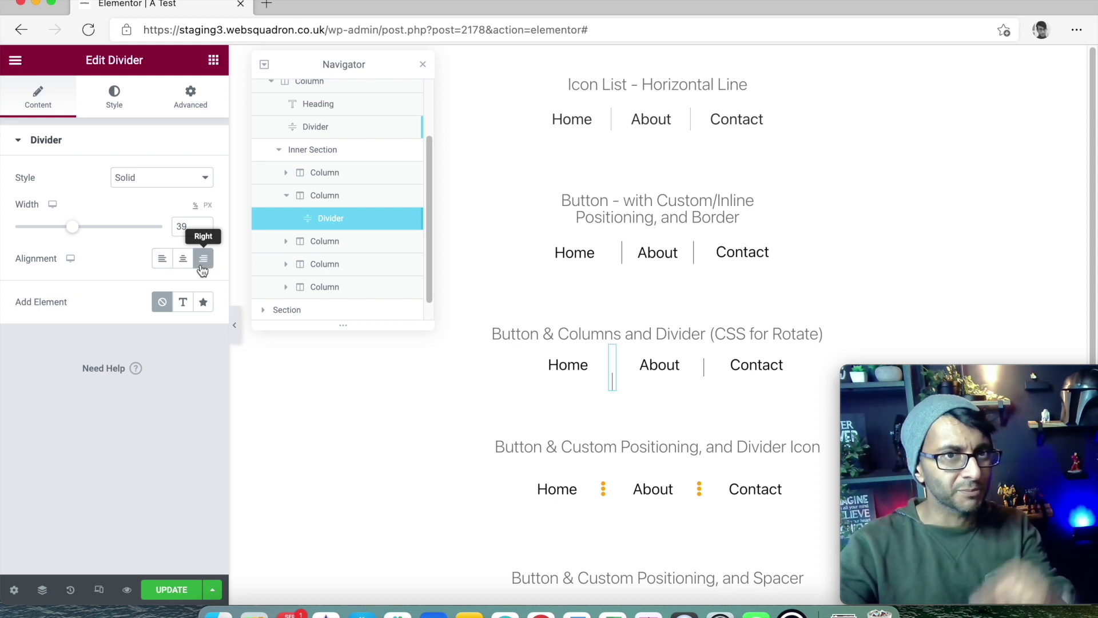
click(183, 266)
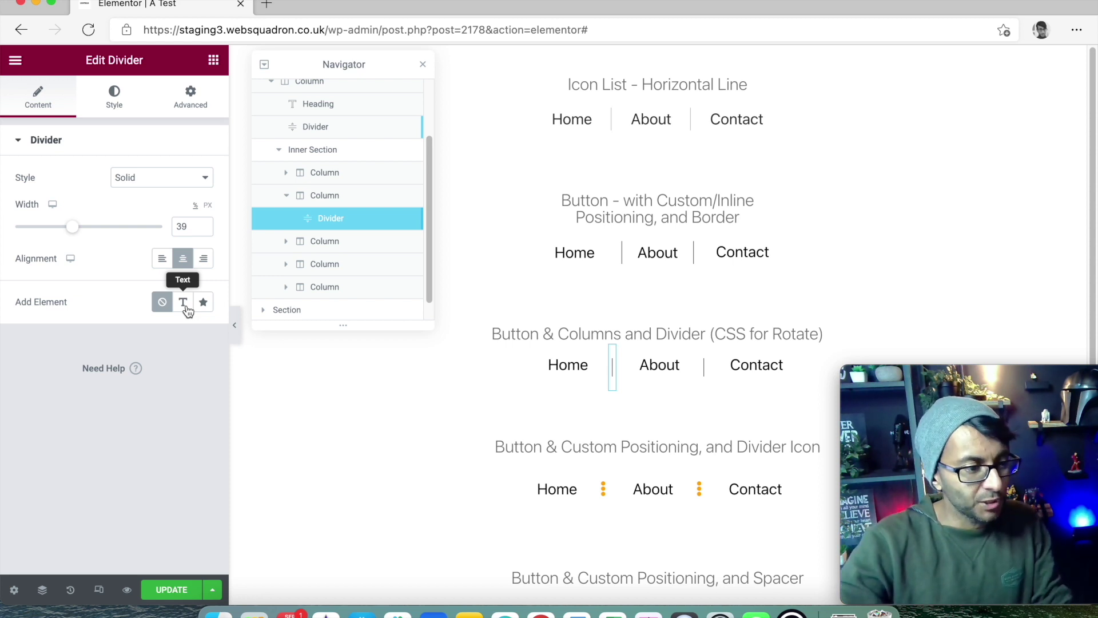
click(117, 94)
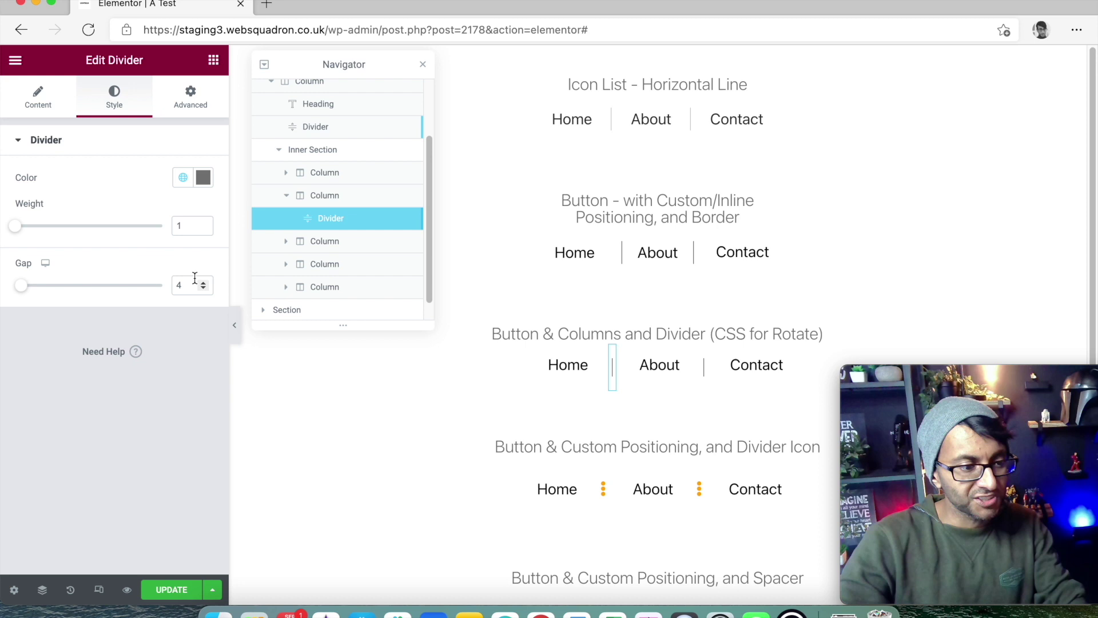
drag(15, 226, 118, 225)
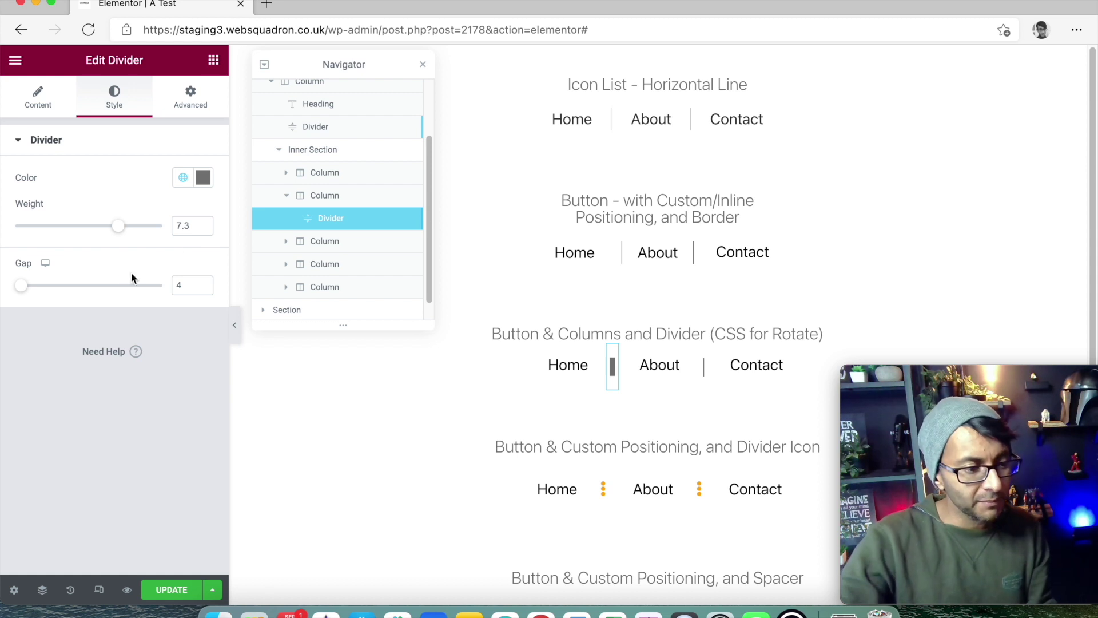
drag(190, 226, 161, 226)
text(1)
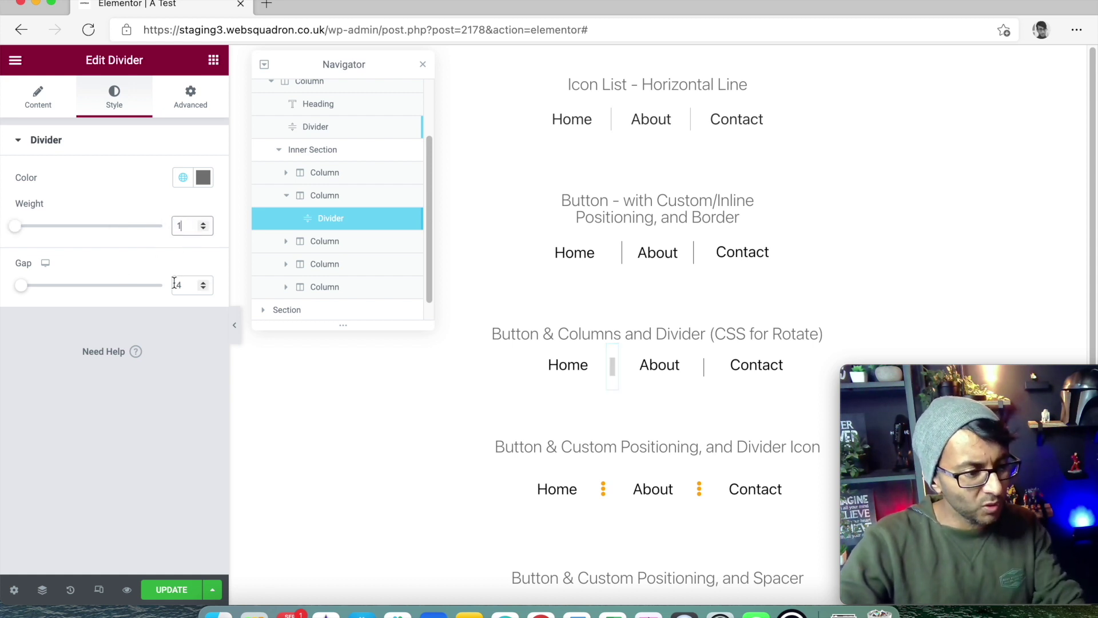
drag(21, 286, 133, 289)
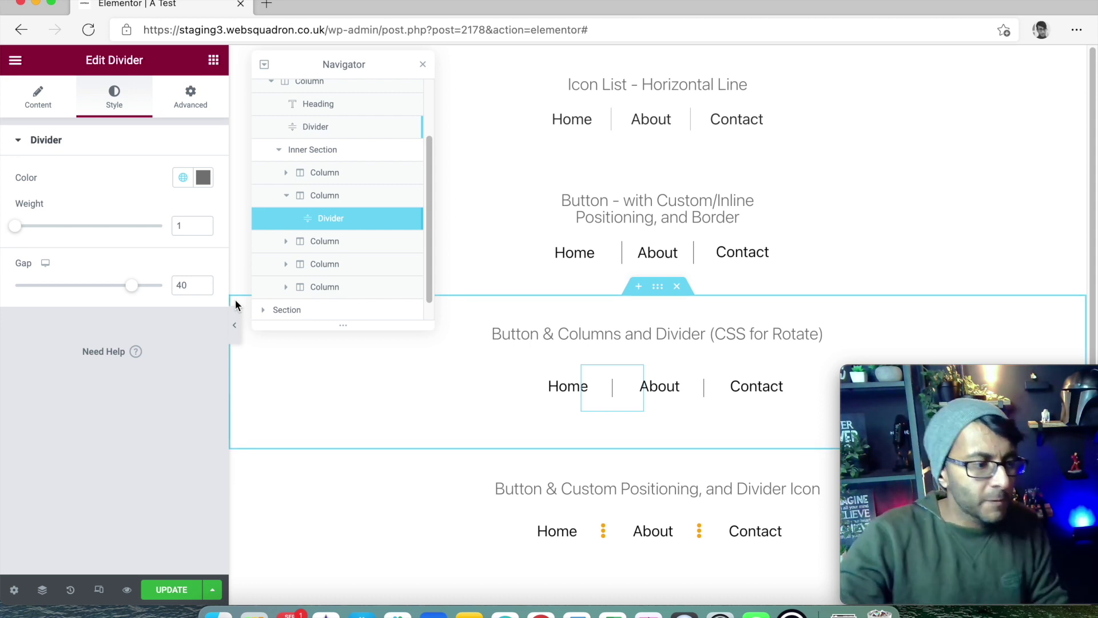
drag(133, 292, 24, 290)
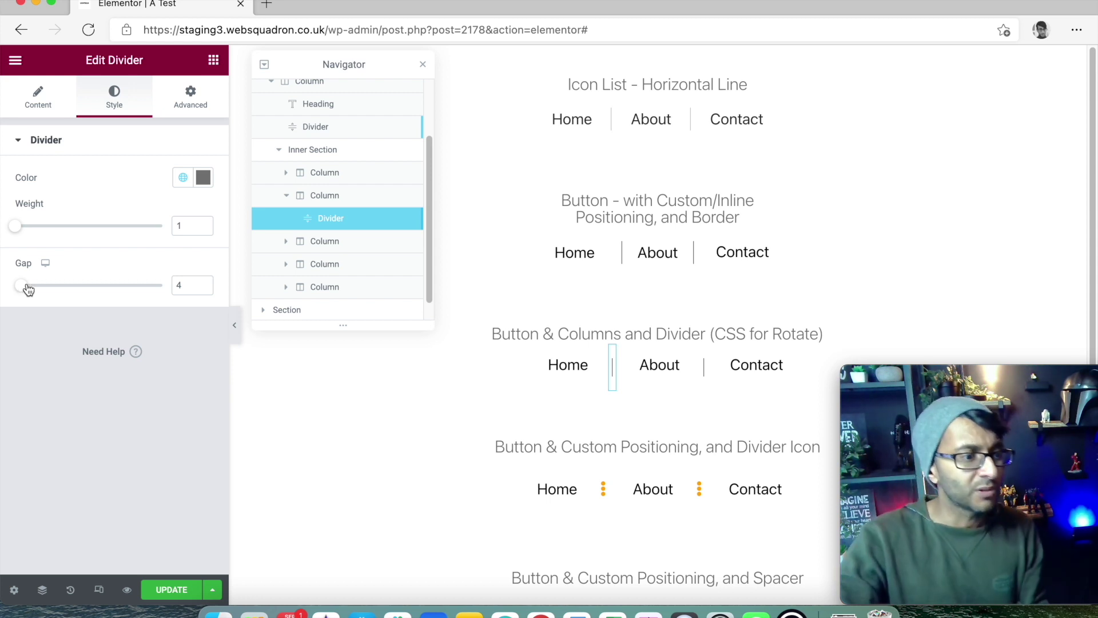
Step: Expand the divider's Advanced margin, class and Custom CSS settings to reveal the rotate rule
click(189, 106)
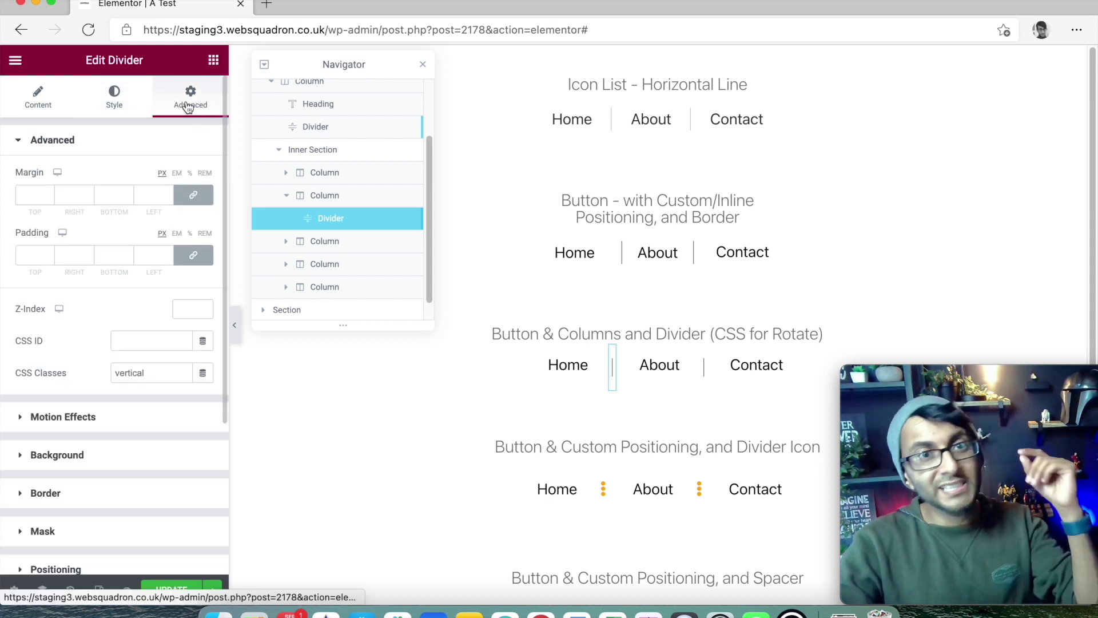
scroll(102, 526, down, 5)
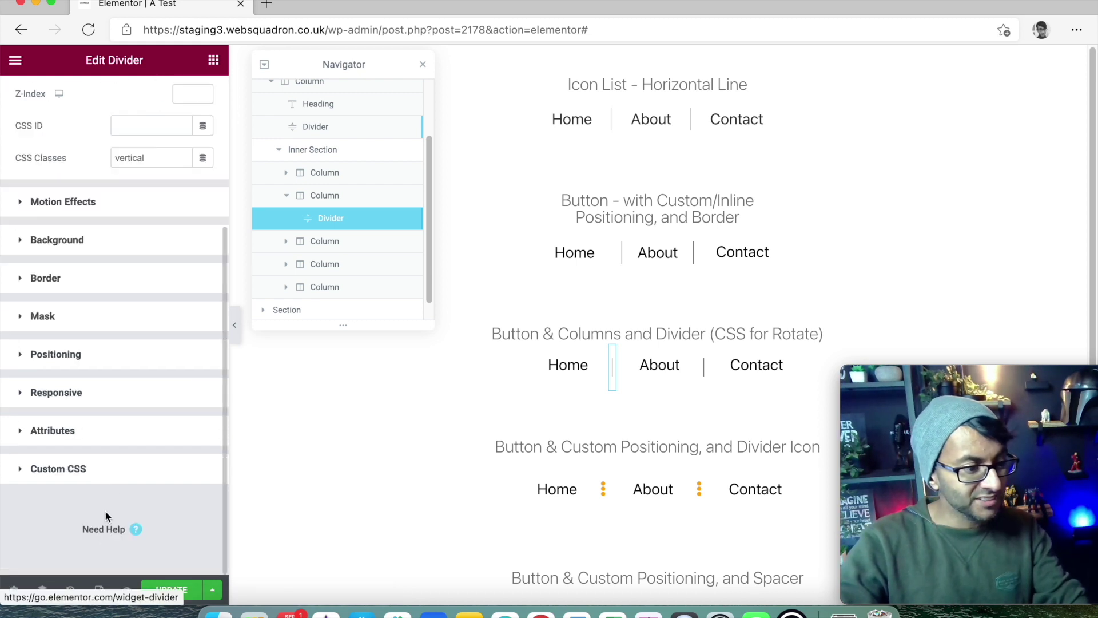
click(115, 470)
scroll(119, 480, down, 3)
scroll(154, 229, up, 3)
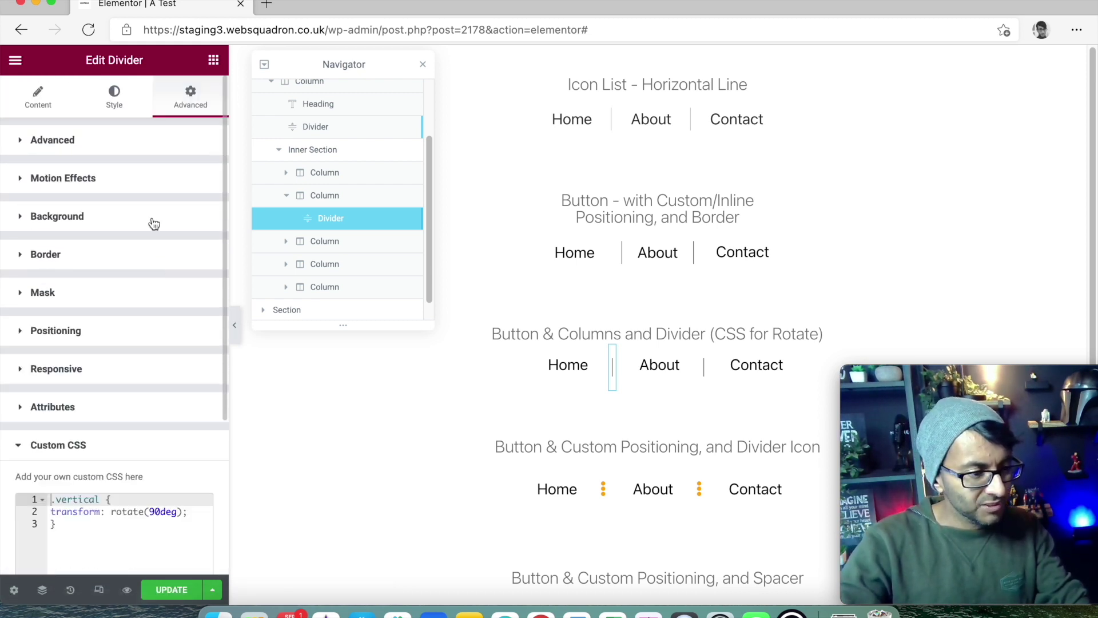
click(127, 147)
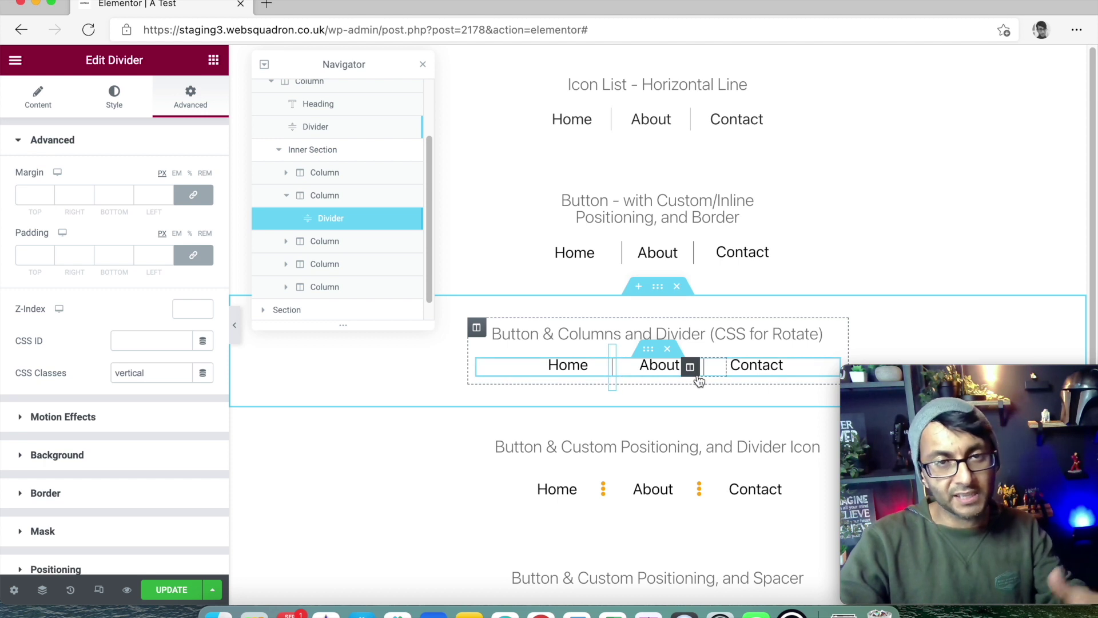
scroll(164, 458, down, 5)
click(146, 466)
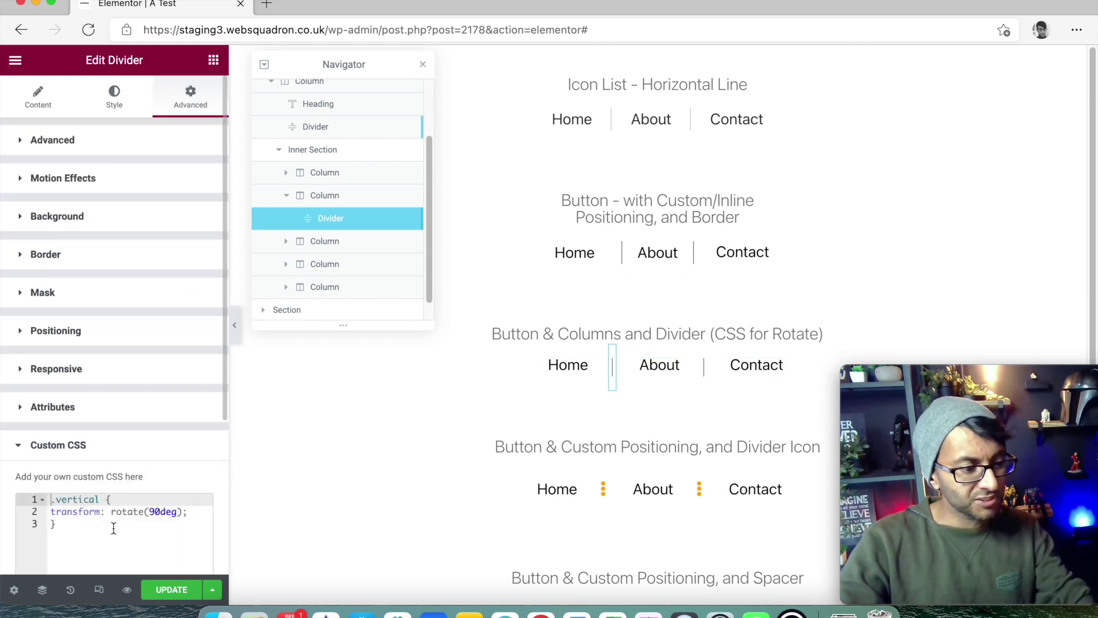
click(128, 449)
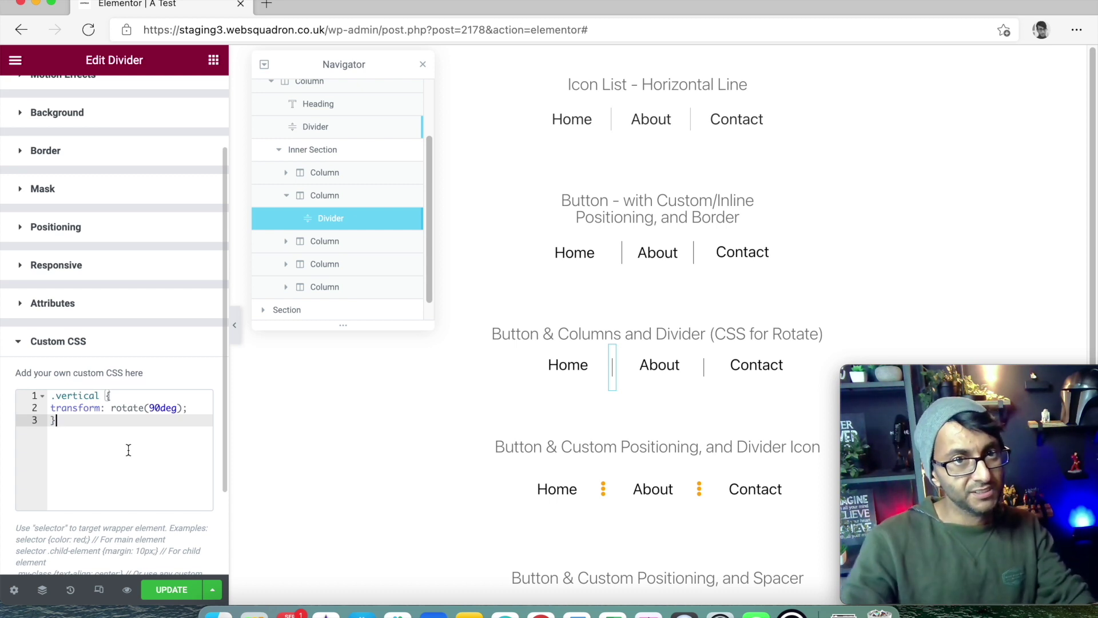
Step: Change the Custom CSS rotation to 45deg to preview, then back to 90deg
click(150, 408)
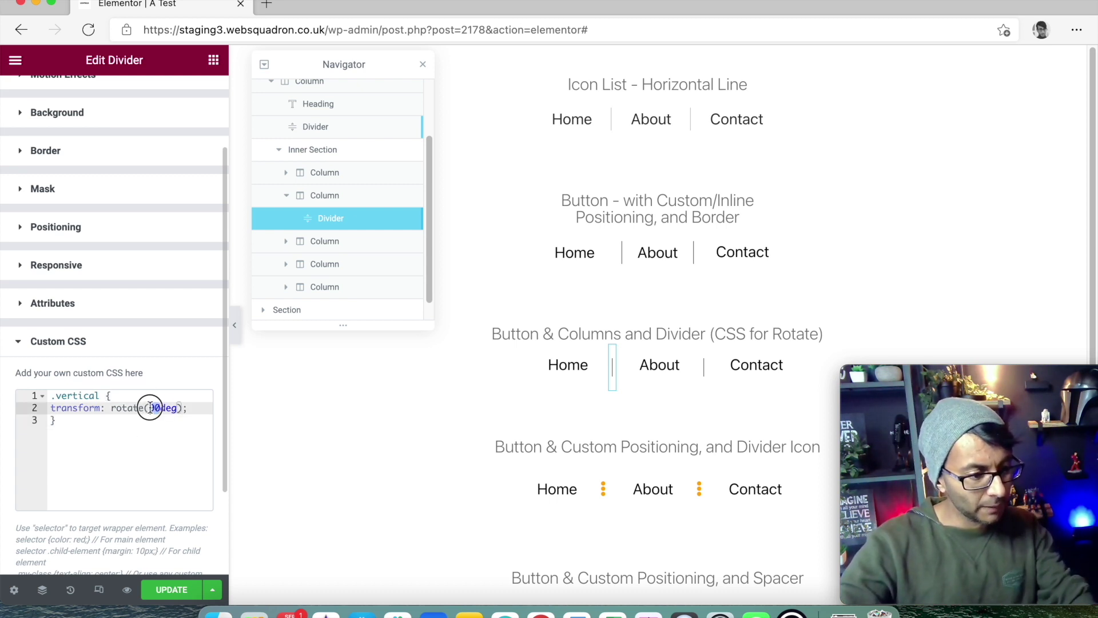
text(45)
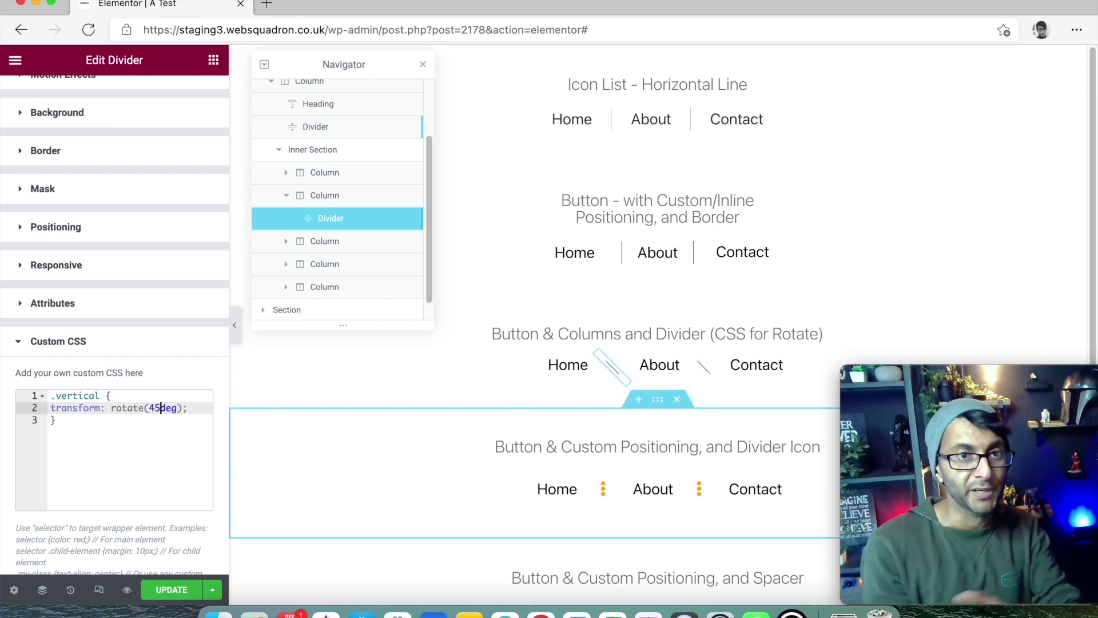
key(BackSpace)
key(BackSpace)
text(90)
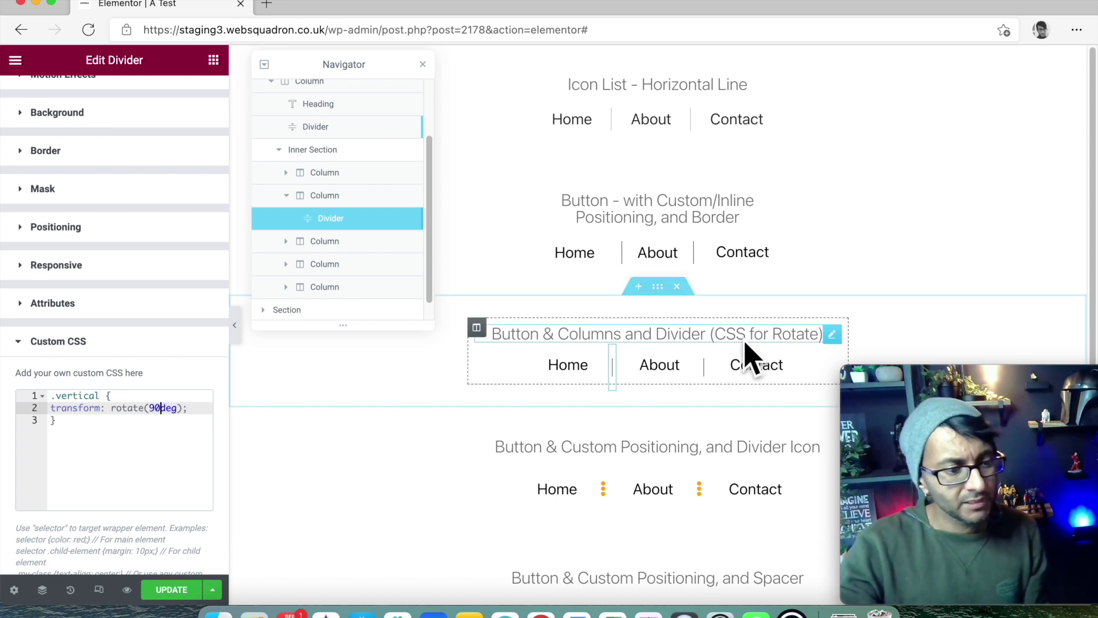
scroll(730, 463, down, 5)
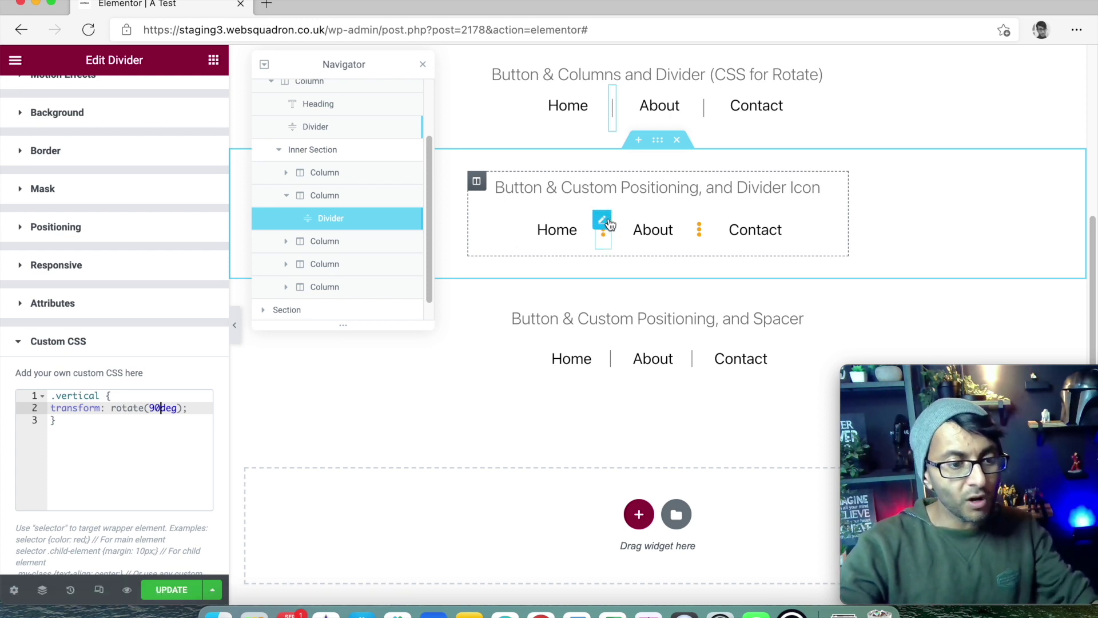
Step: Check that the Divider Icon menu's Home button uses Inline (auto) width under Positioning, then select the heading
click(608, 223)
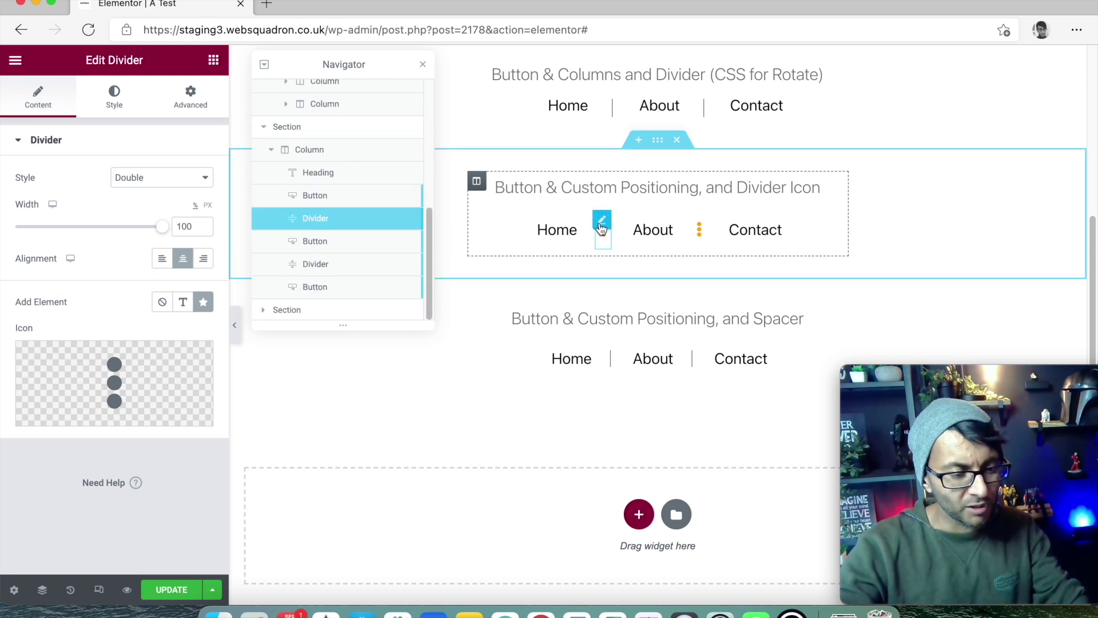
click(583, 223)
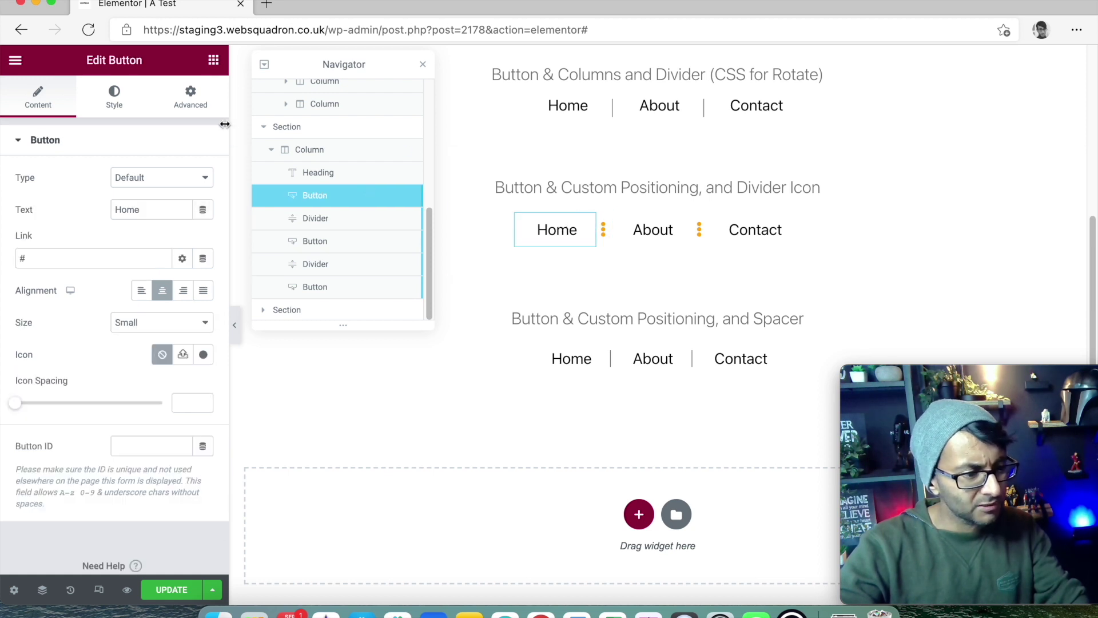
click(200, 109)
scroll(97, 400, down, 3)
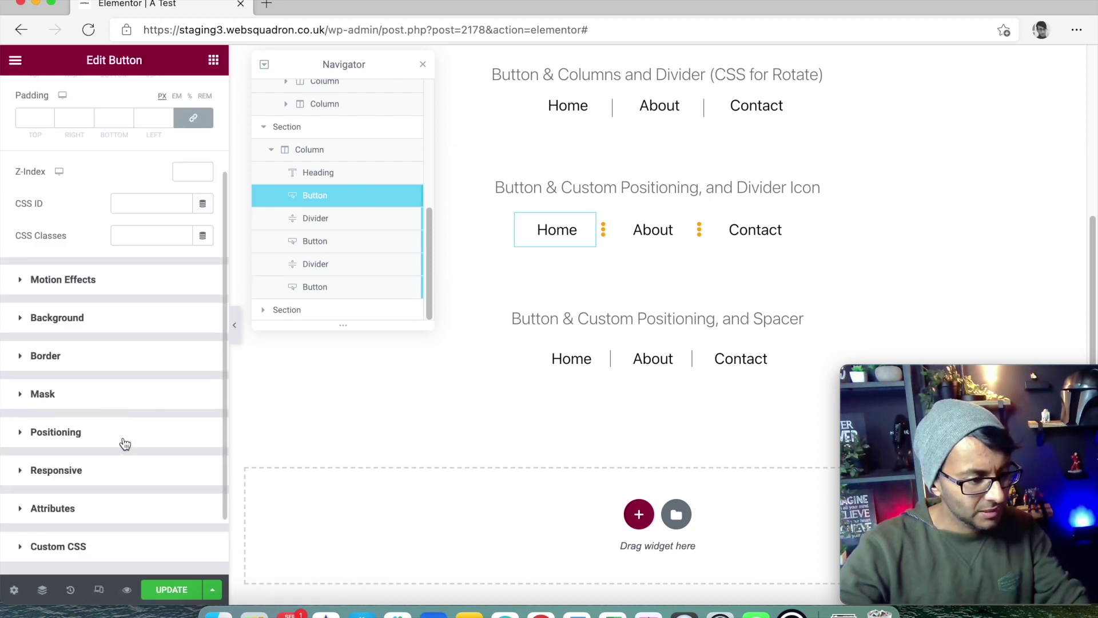
click(121, 444)
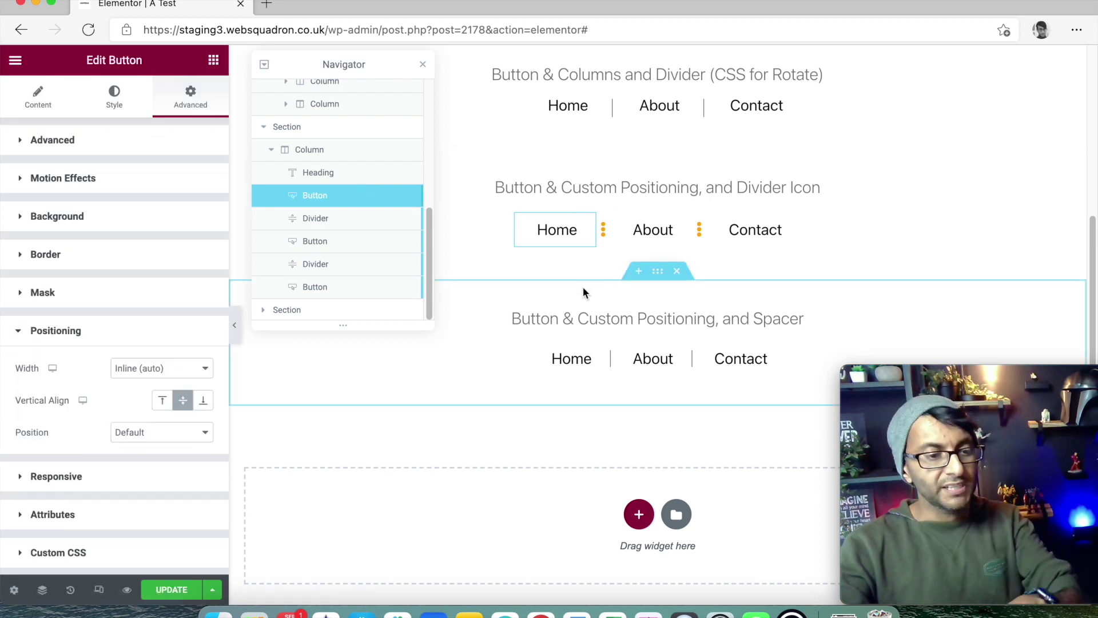
click(593, 185)
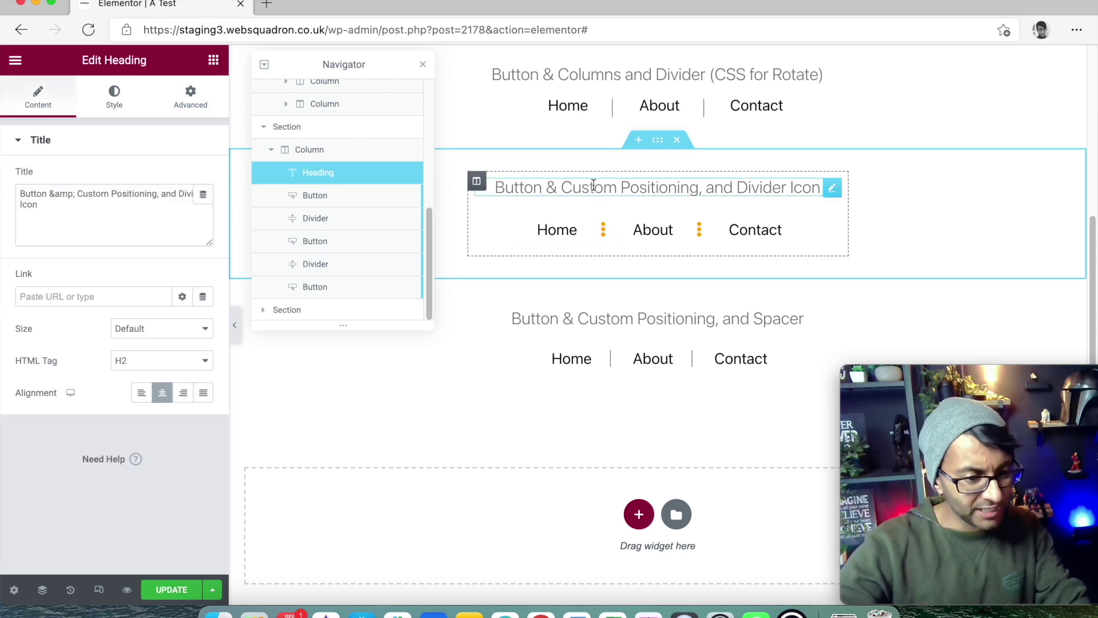
Step: Replace 'Custom' with 'Inline' in the Divider Icon menu's heading title
triple_click(593, 184)
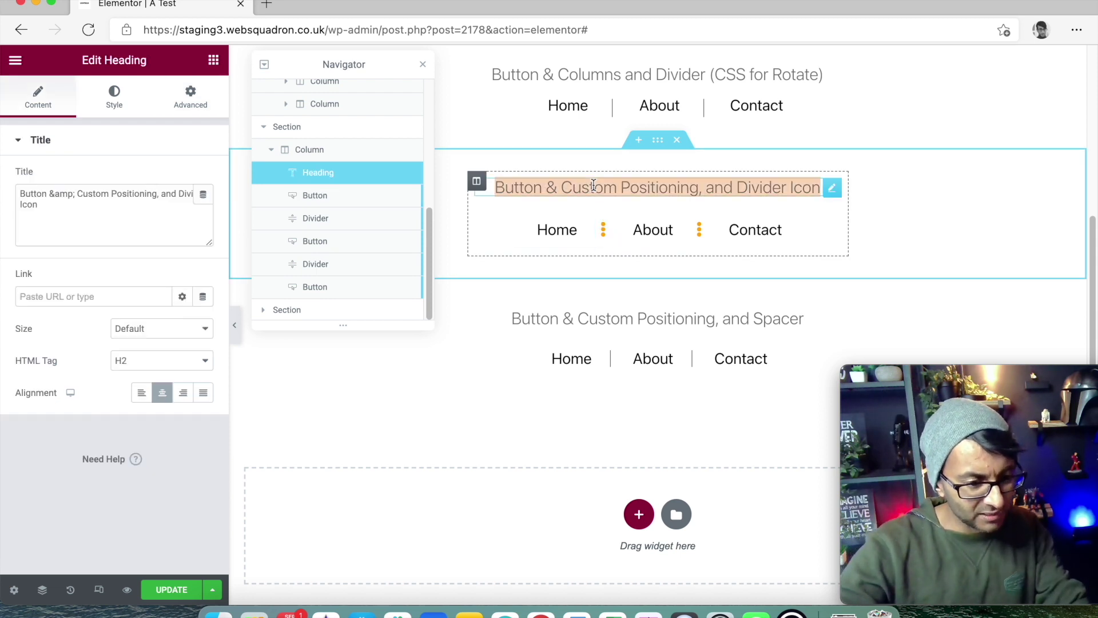
double_click(98, 197)
key(BackSpace)
text(Inline)
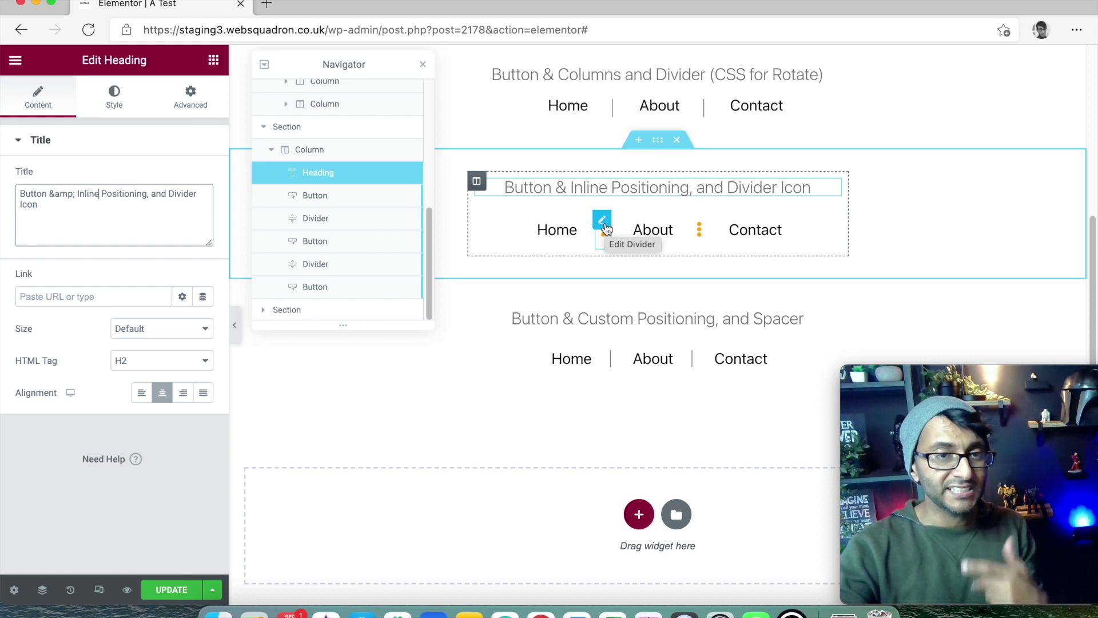
click(605, 228)
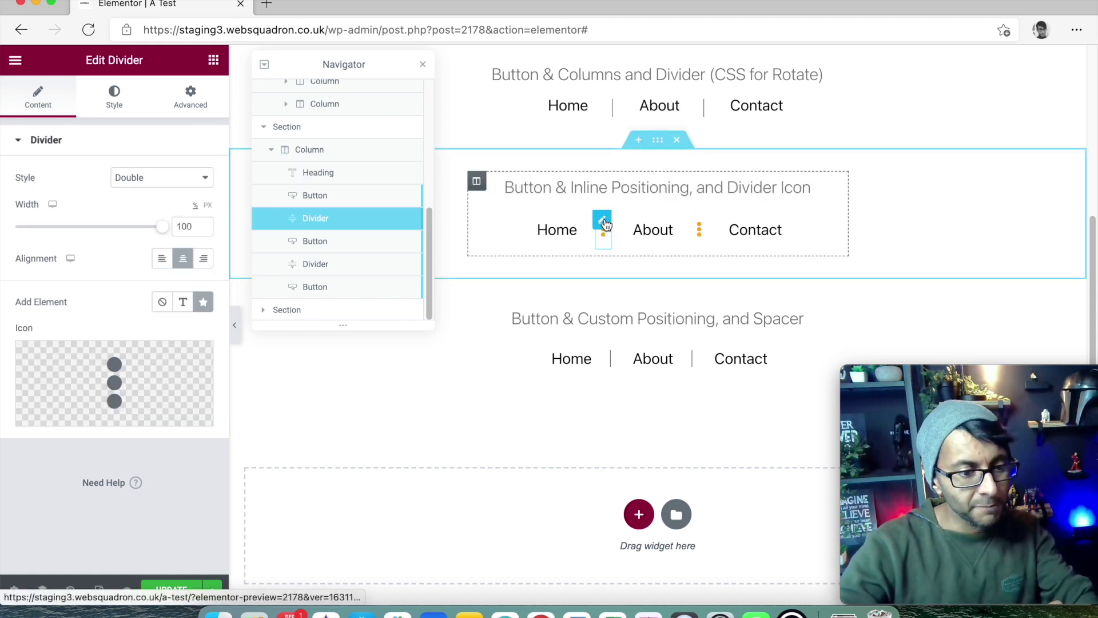
Step: Set the Columns and Divider menu's Home–About divider style to Curly
click(149, 182)
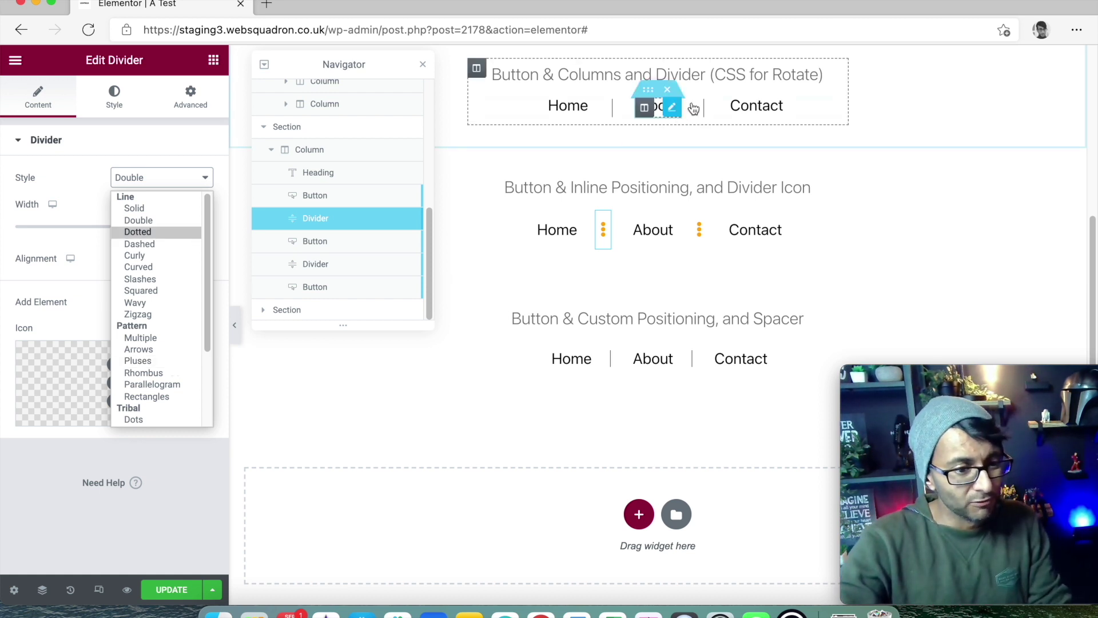
click(614, 124)
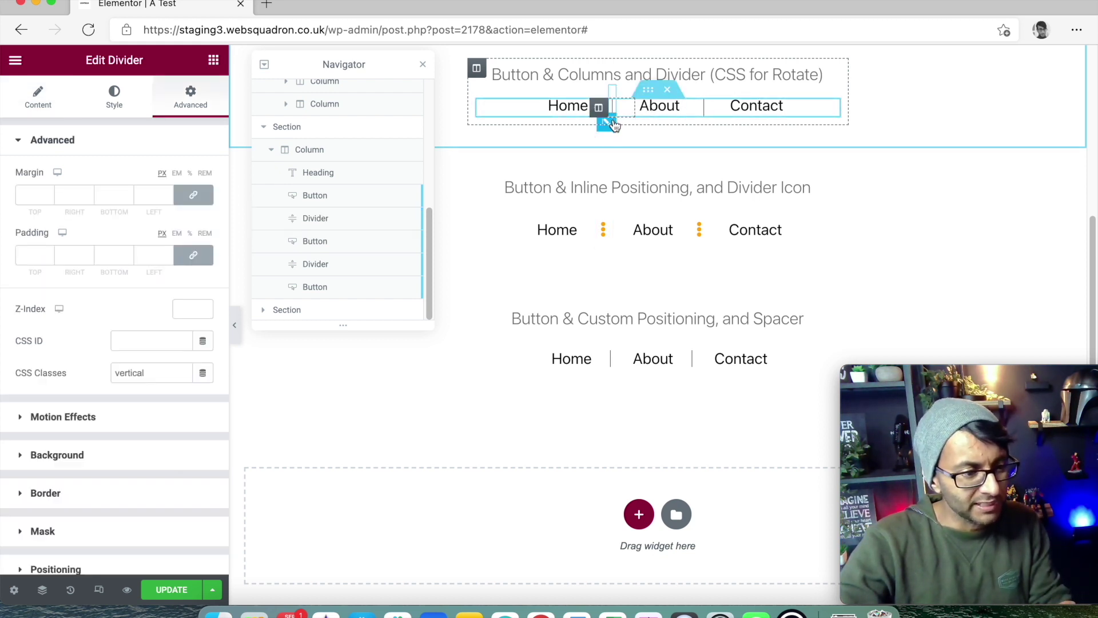
click(38, 97)
click(150, 177)
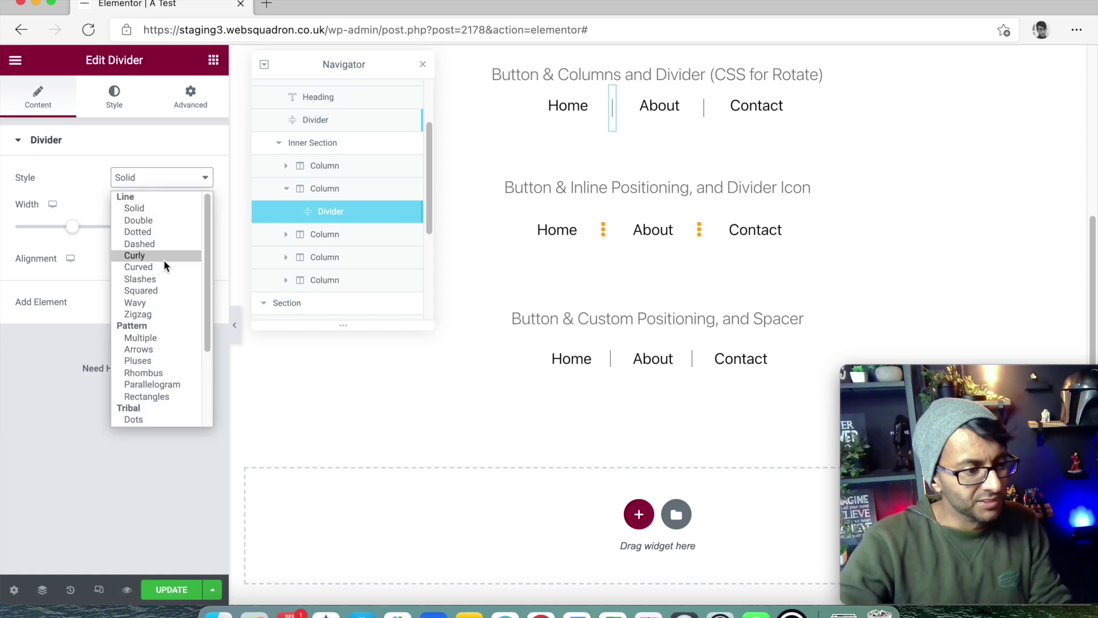
click(167, 259)
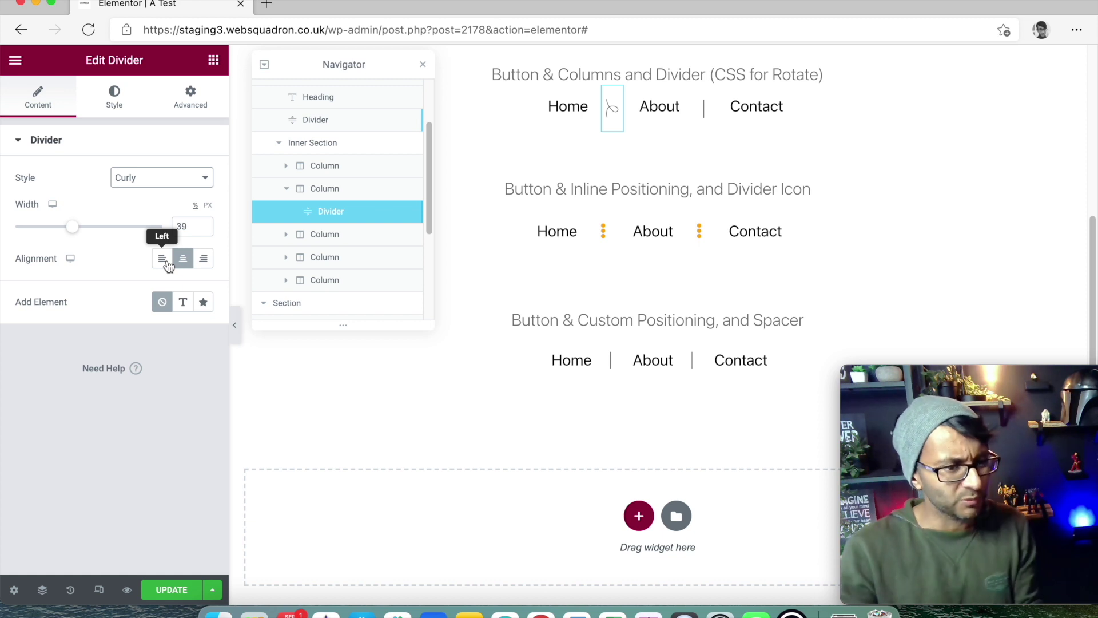
click(606, 234)
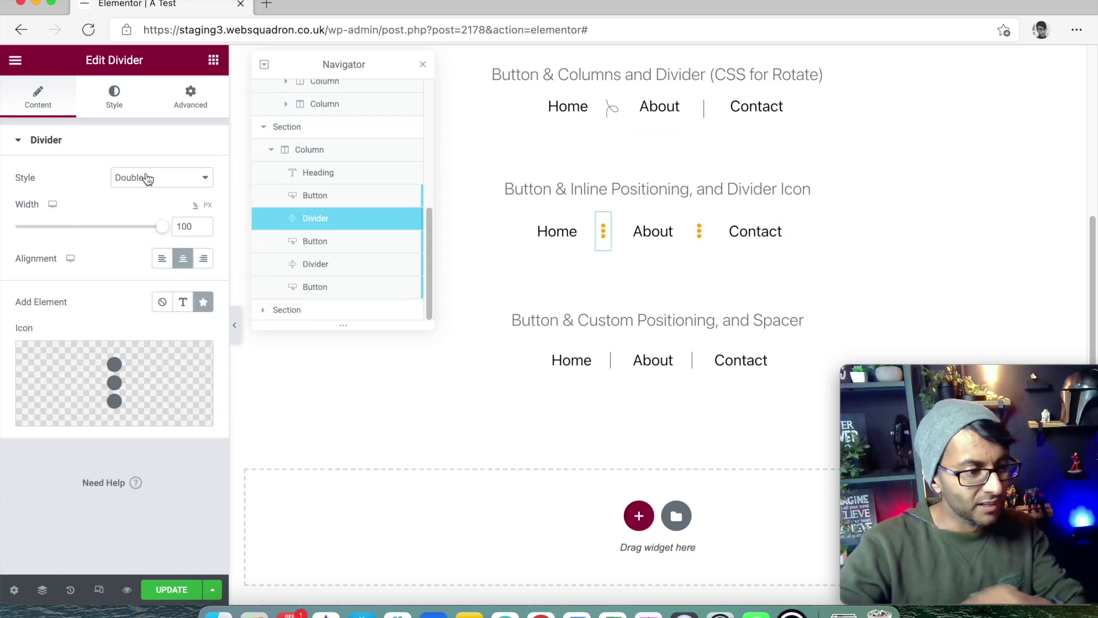
click(153, 375)
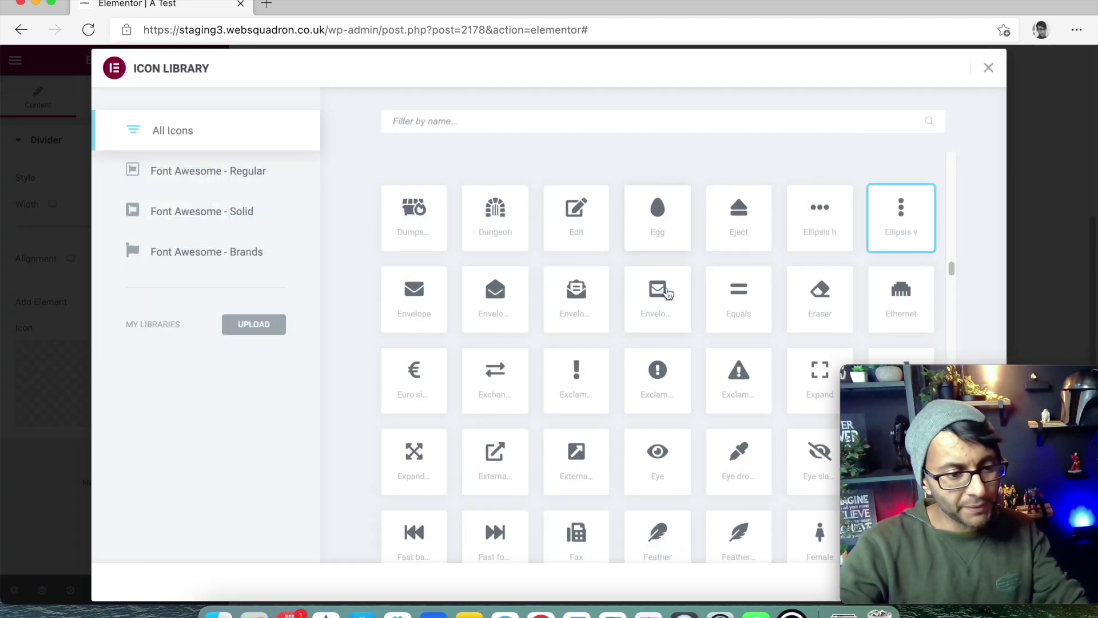
Step: Swap the Divider Icon menu's three-dot divider icon for the Exclamation icon
click(590, 381)
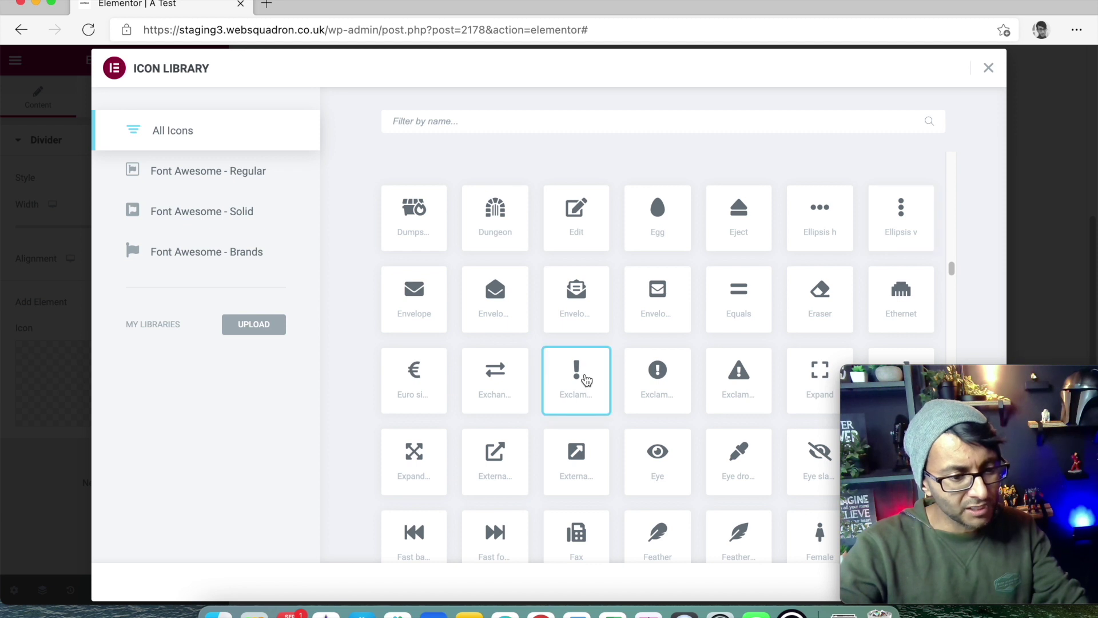
scroll(751, 469, down, 1)
scroll(750, 469, down, 2)
mouse_move(927, 407)
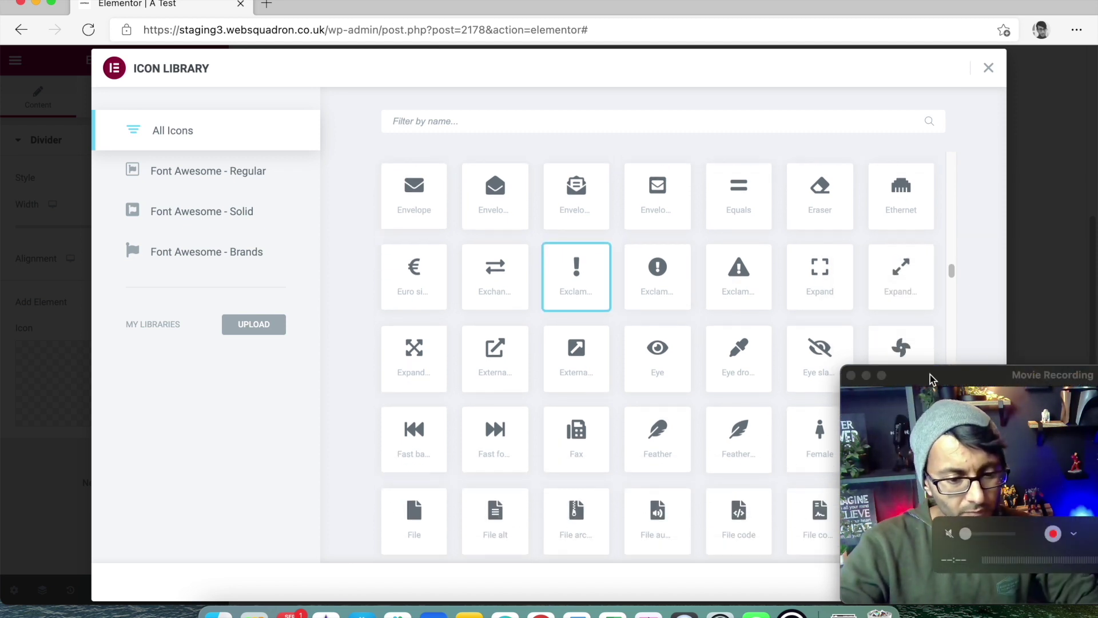
drag(929, 378, 921, 195)
click(957, 583)
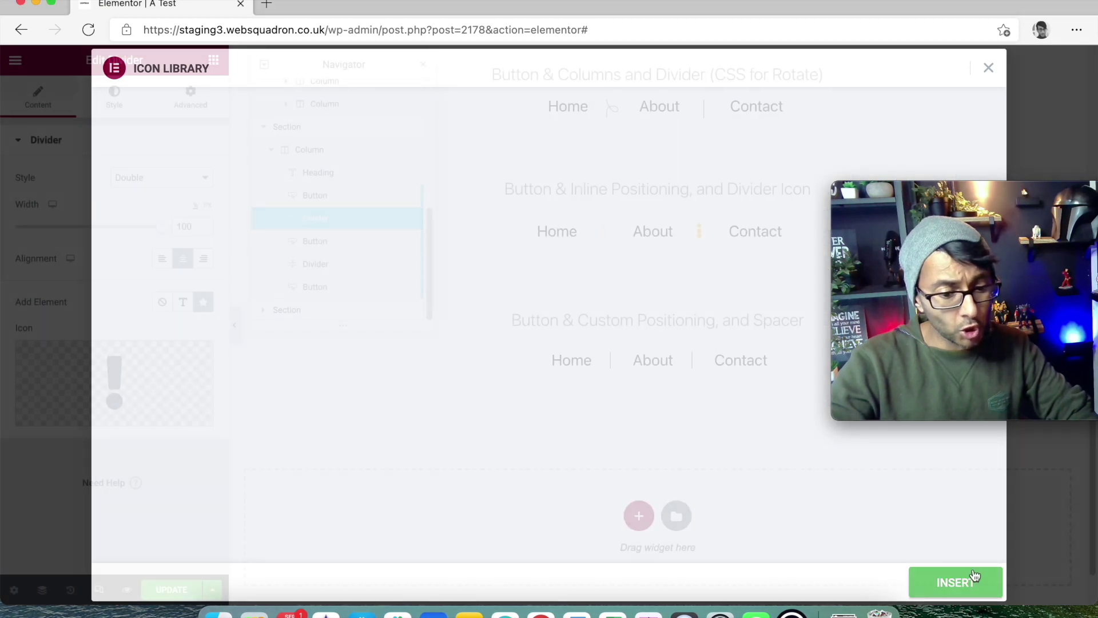
drag(1024, 191, 1037, 371)
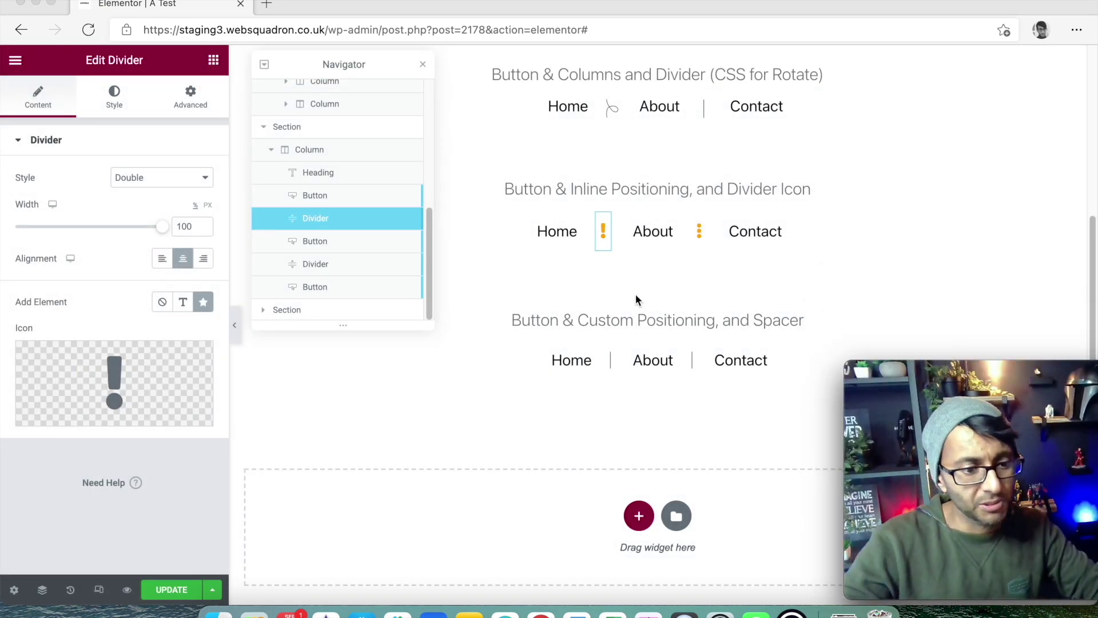
Step: Set the exclamation divider icon's Rotate value to 90 degrees in its Icon style
click(113, 98)
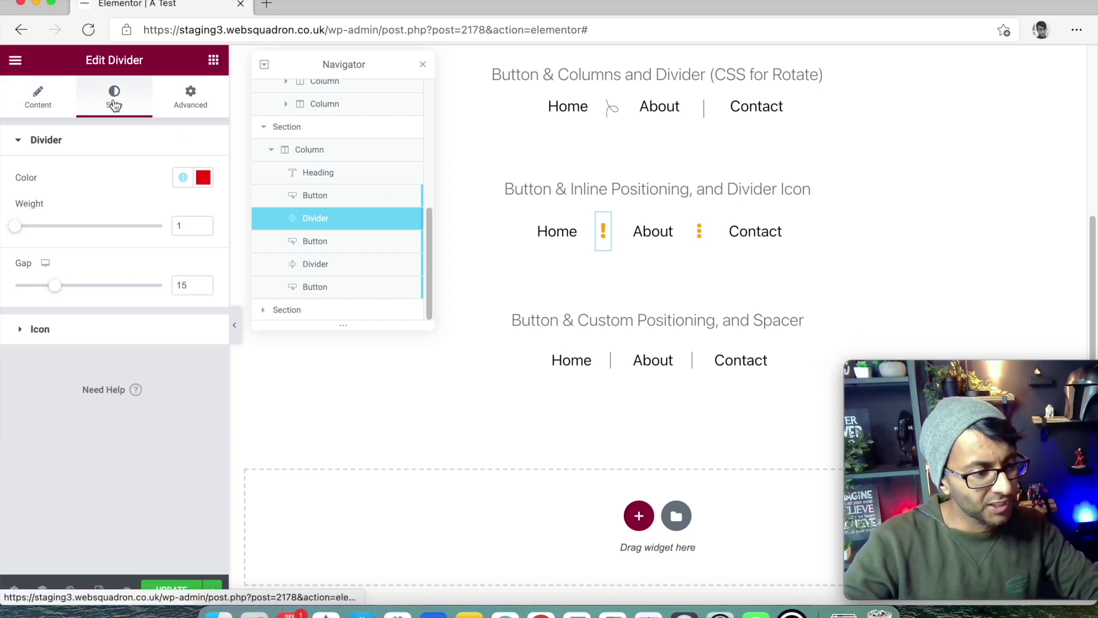
click(52, 331)
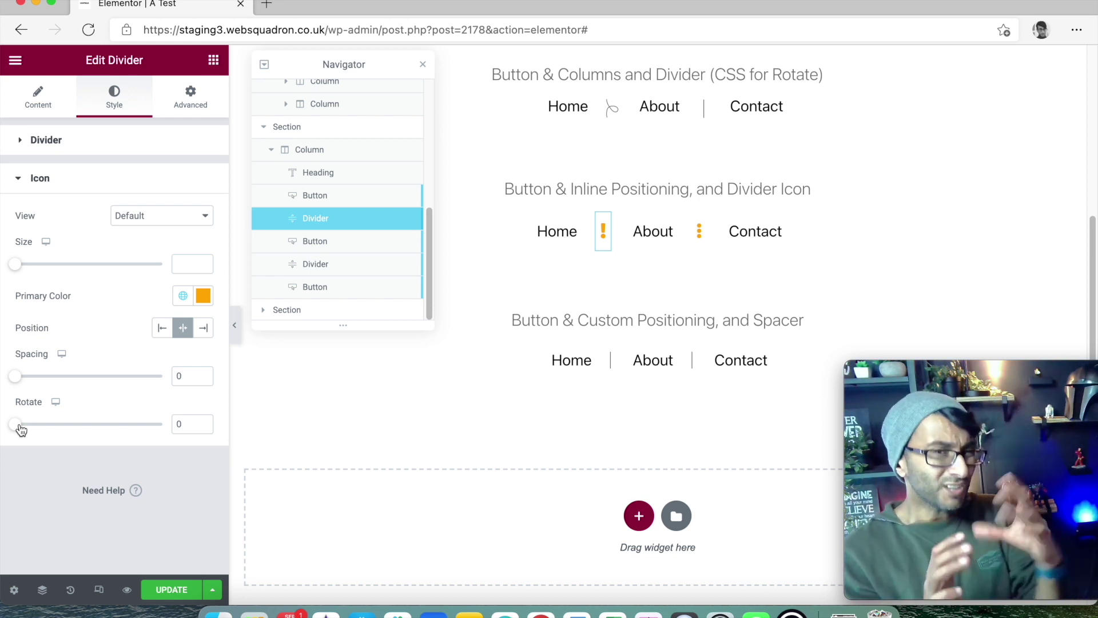
drag(21, 430, 53, 436)
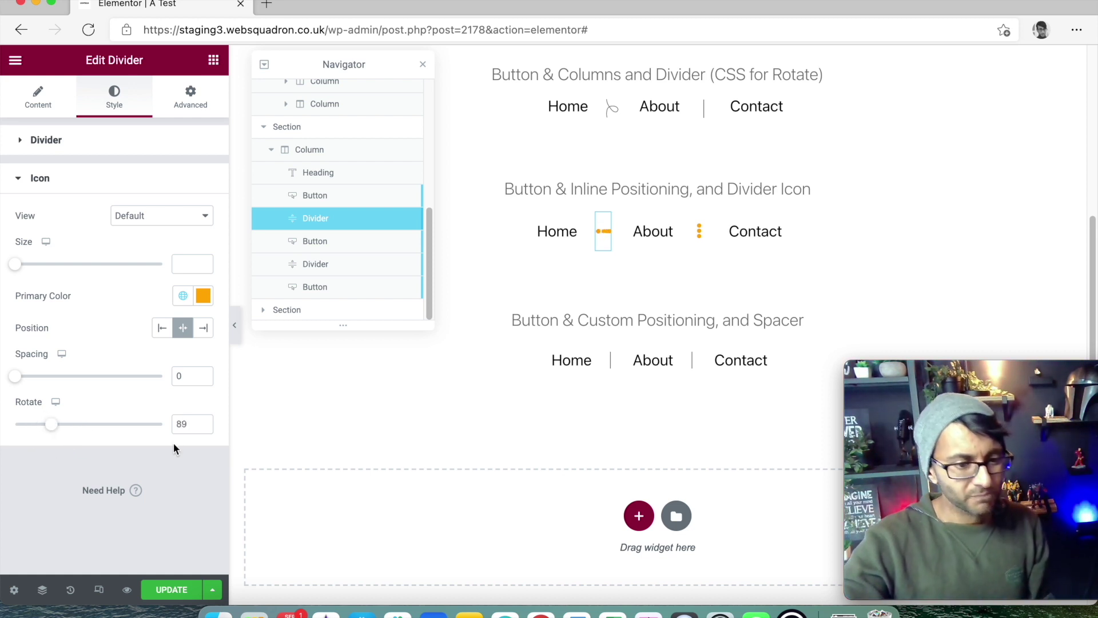
click(204, 423)
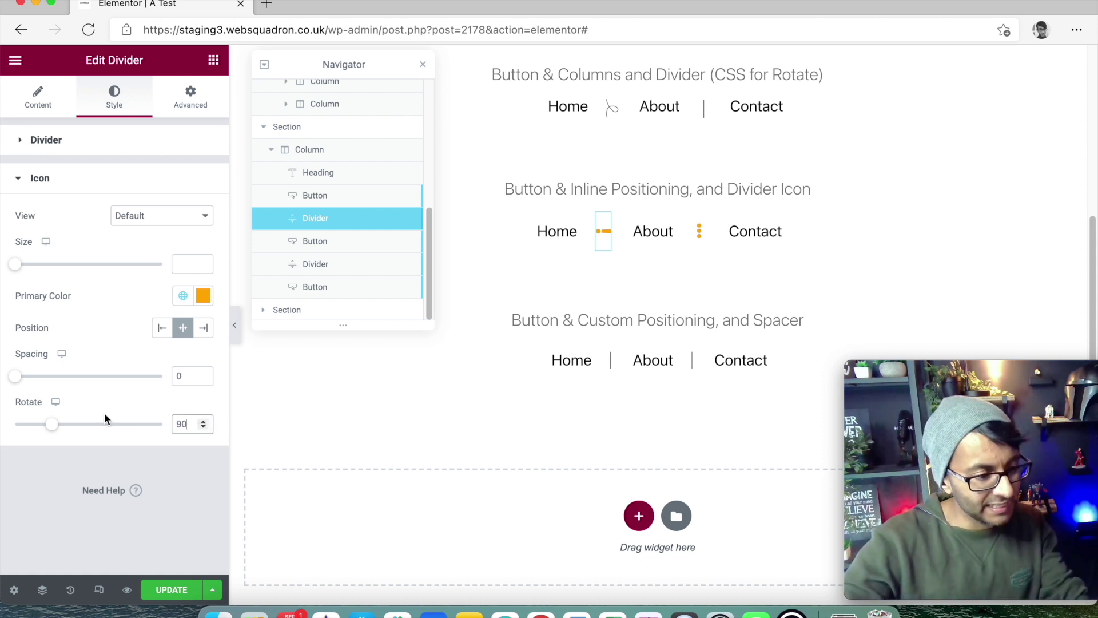
Step: Swap the divider icon for the window-minimize icon found by searching 'win'
click(38, 98)
click(66, 412)
text(win)
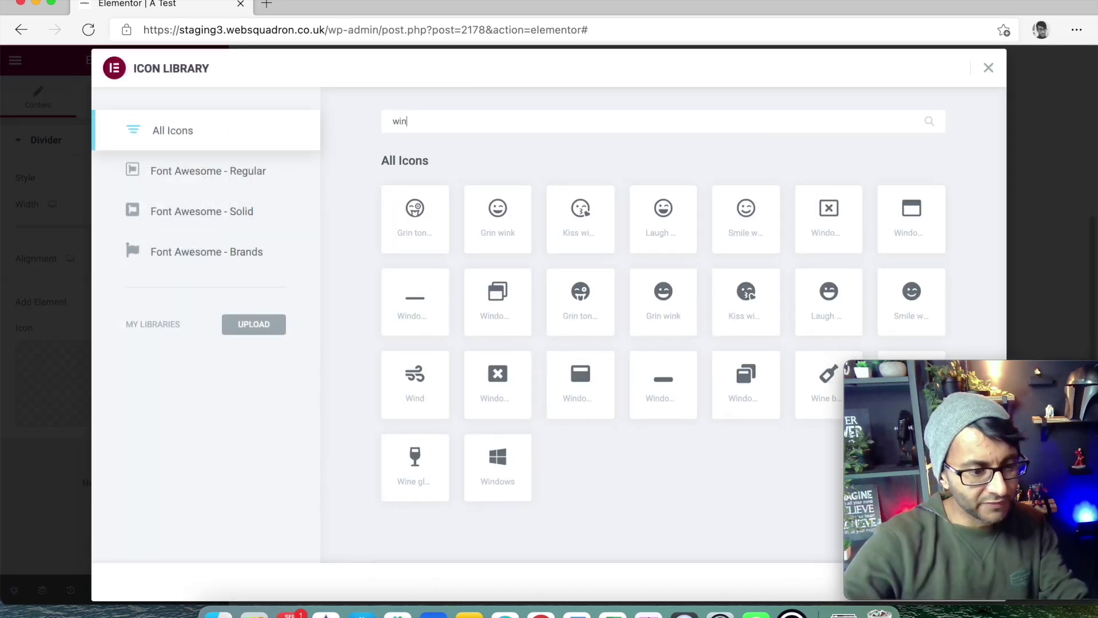
click(433, 298)
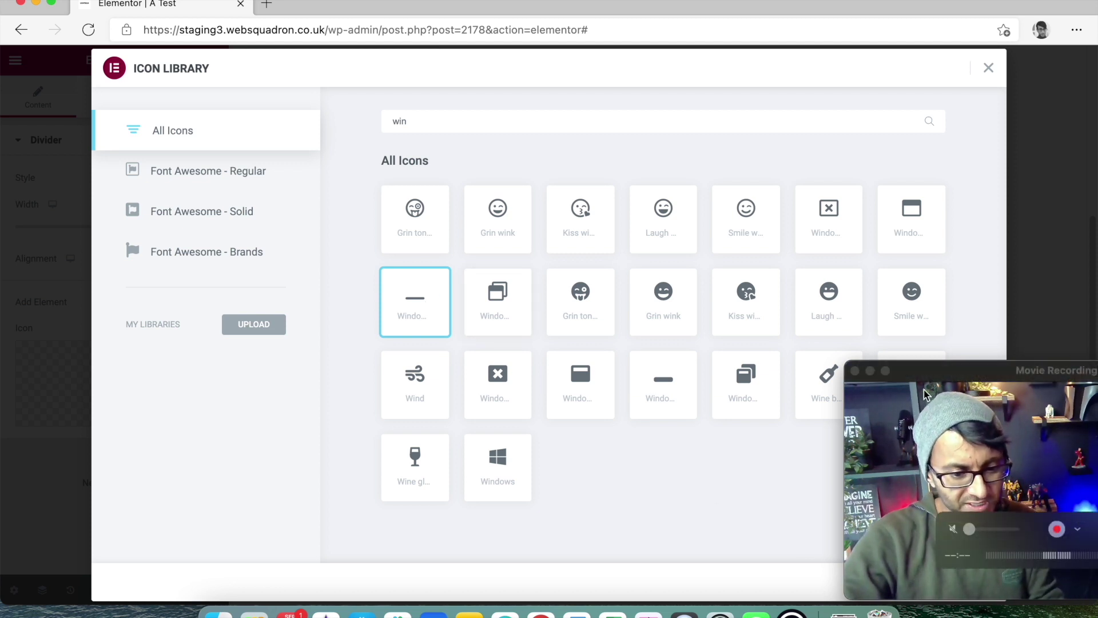
drag(938, 381, 937, 265)
click(953, 582)
drag(1006, 267, 996, 412)
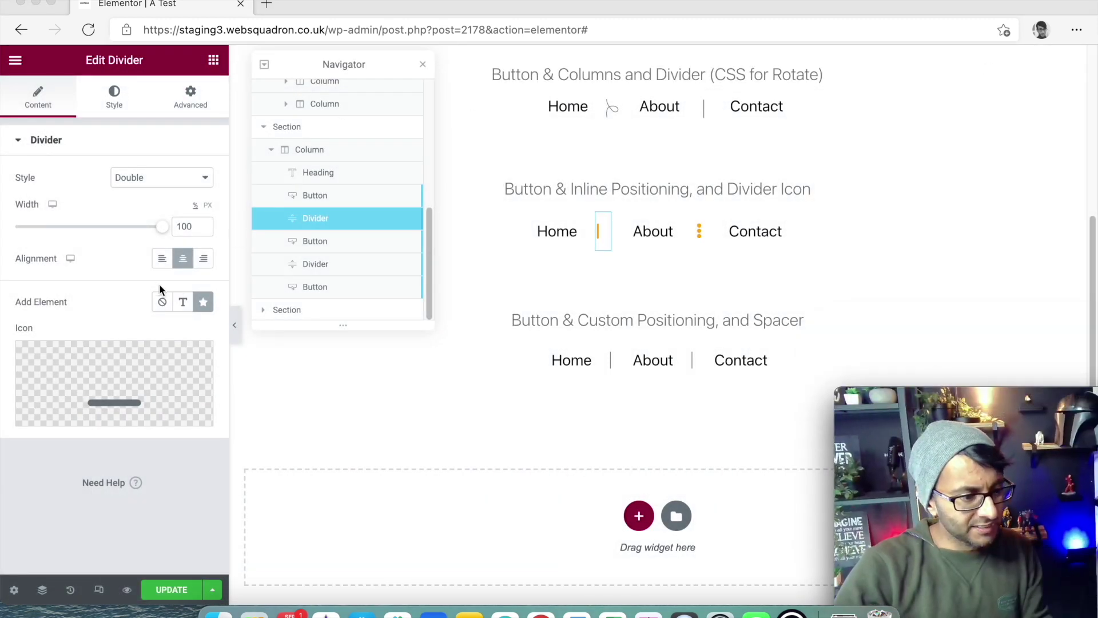
click(111, 234)
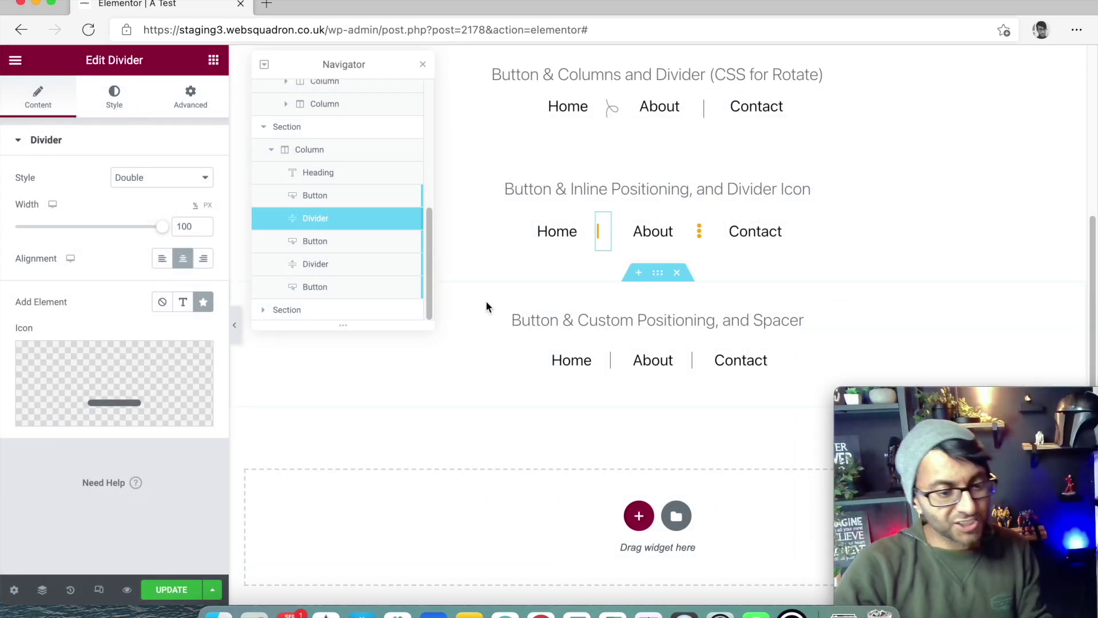
Step: Replace it with the Minus icon found by searching the library for 'minus'
click(129, 380)
click(559, 120)
text(m)
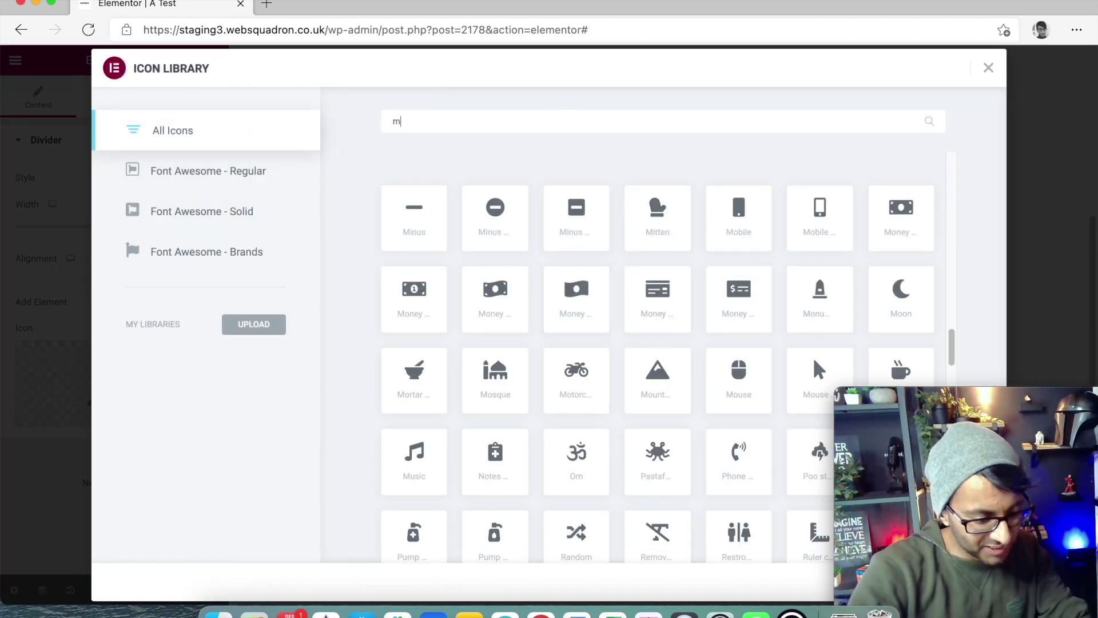
text(inus)
click(746, 221)
drag(935, 394, 938, 286)
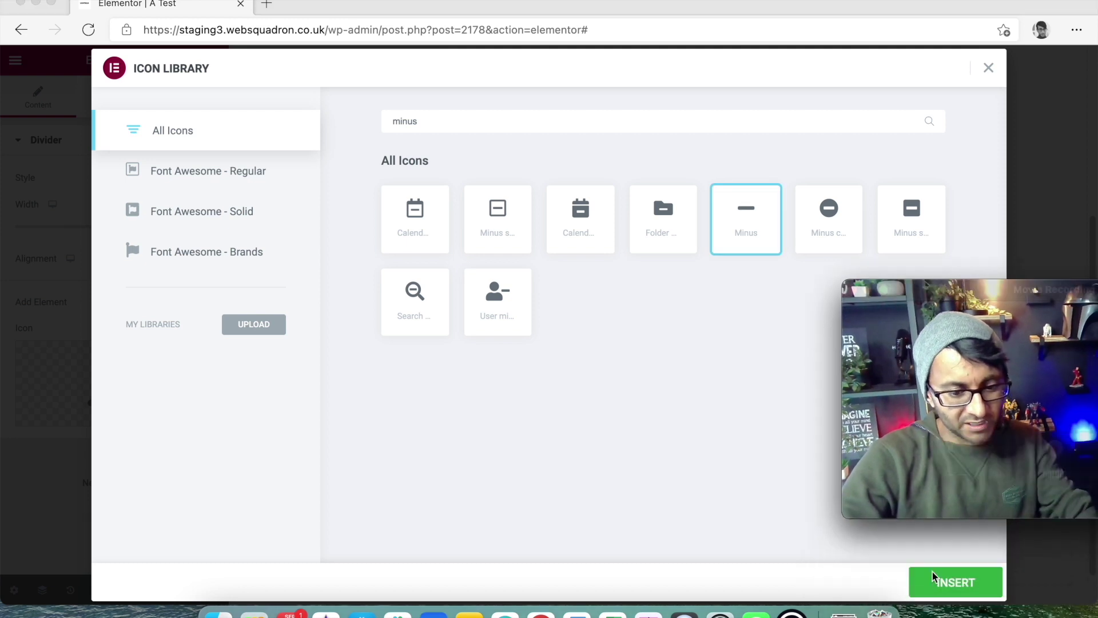
click(963, 587)
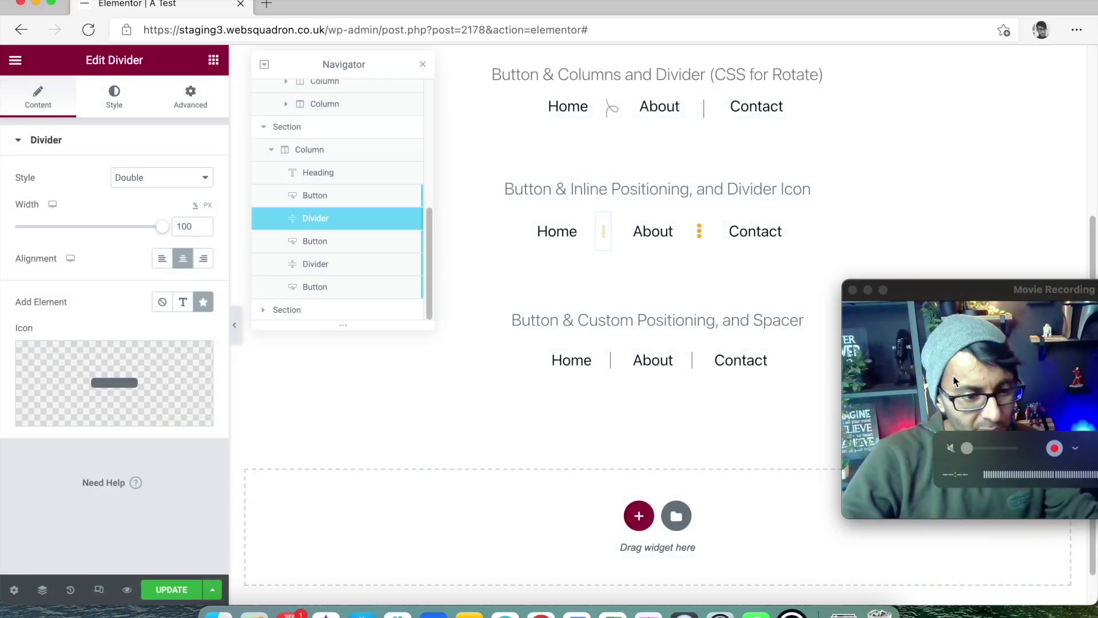
drag(990, 306, 988, 355)
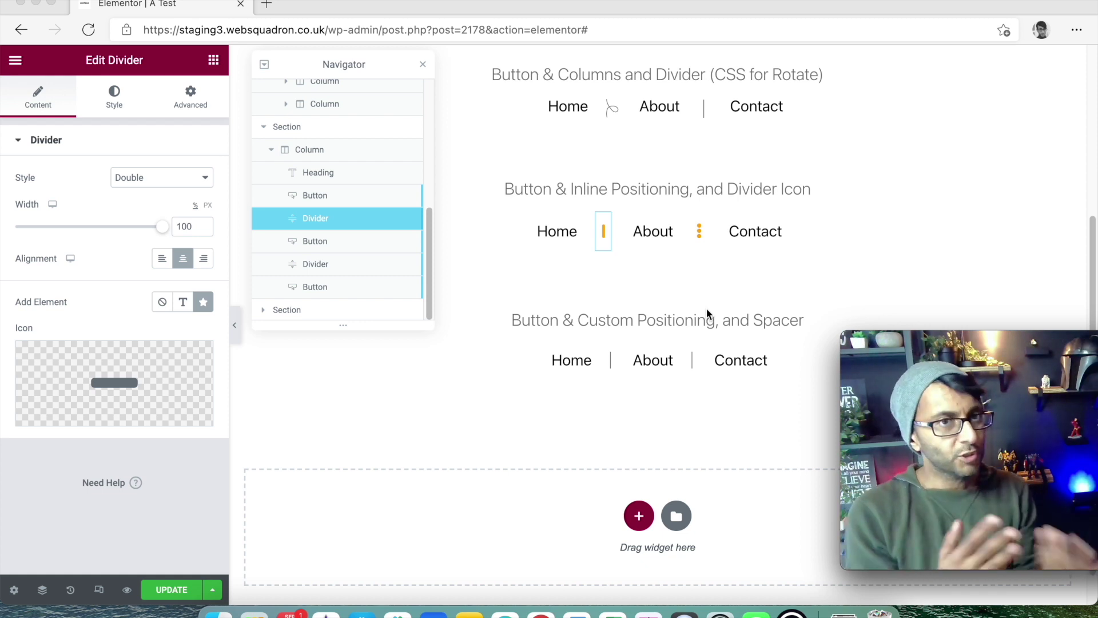
Step: Color the divider icon global Primary red and rotate it to 129 degrees
click(114, 98)
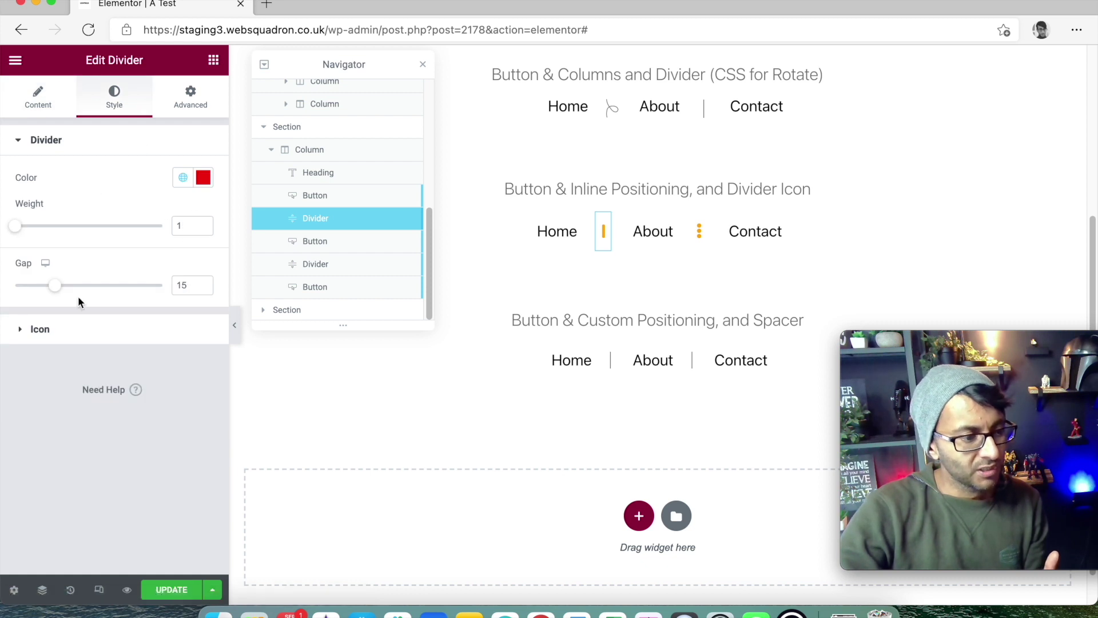
click(81, 329)
click(183, 296)
click(101, 365)
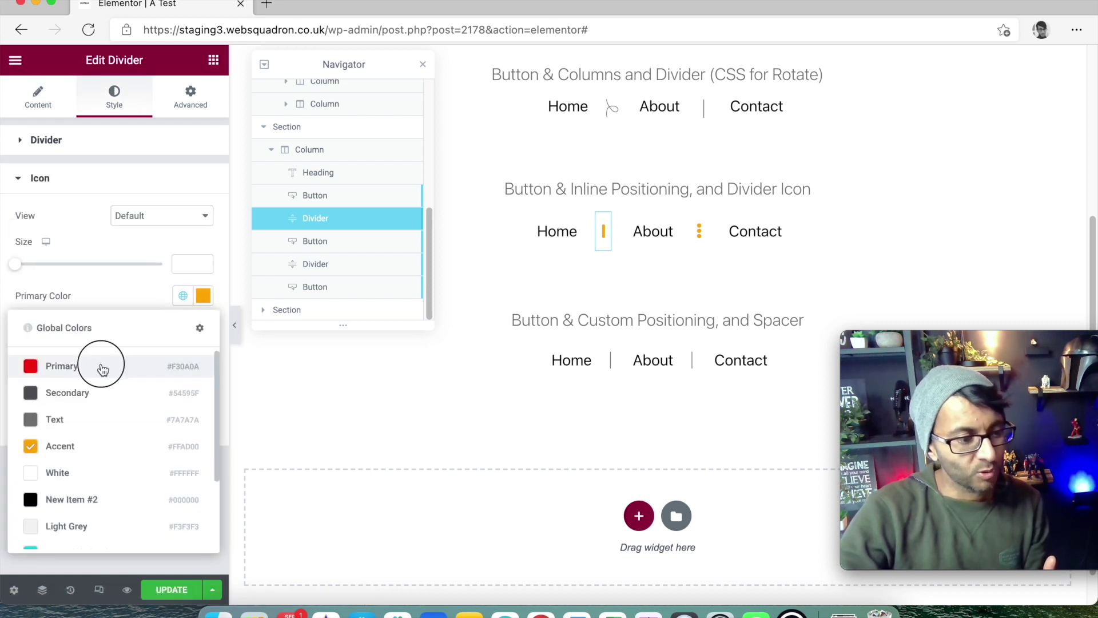
mouse_move(51, 424)
mouse_down()
mouse_move(101, 428)
mouse_move(36, 427)
mouse_move(68, 426)
mouse_up()
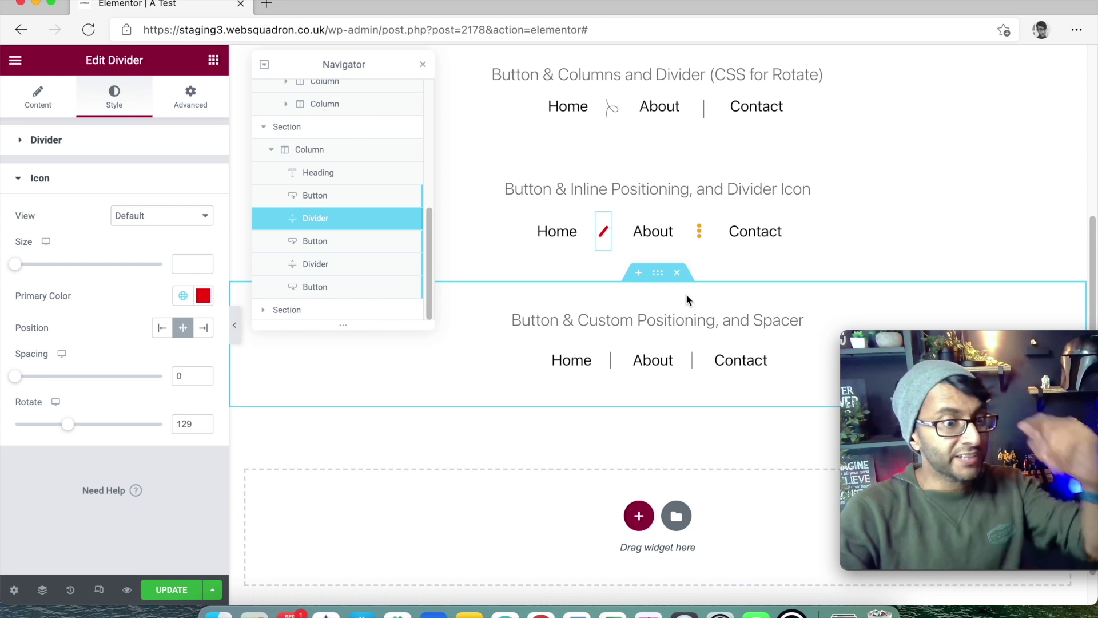
click(657, 275)
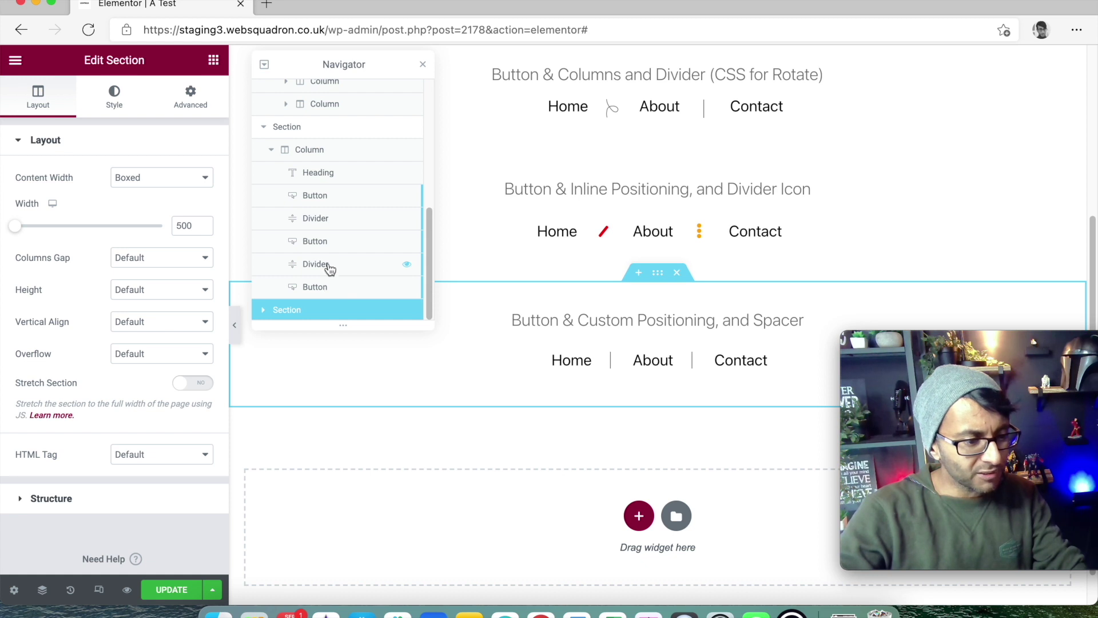
Step: Expand the third section in Navigator and inspect its Home button's Positioning settings
click(264, 310)
click(303, 309)
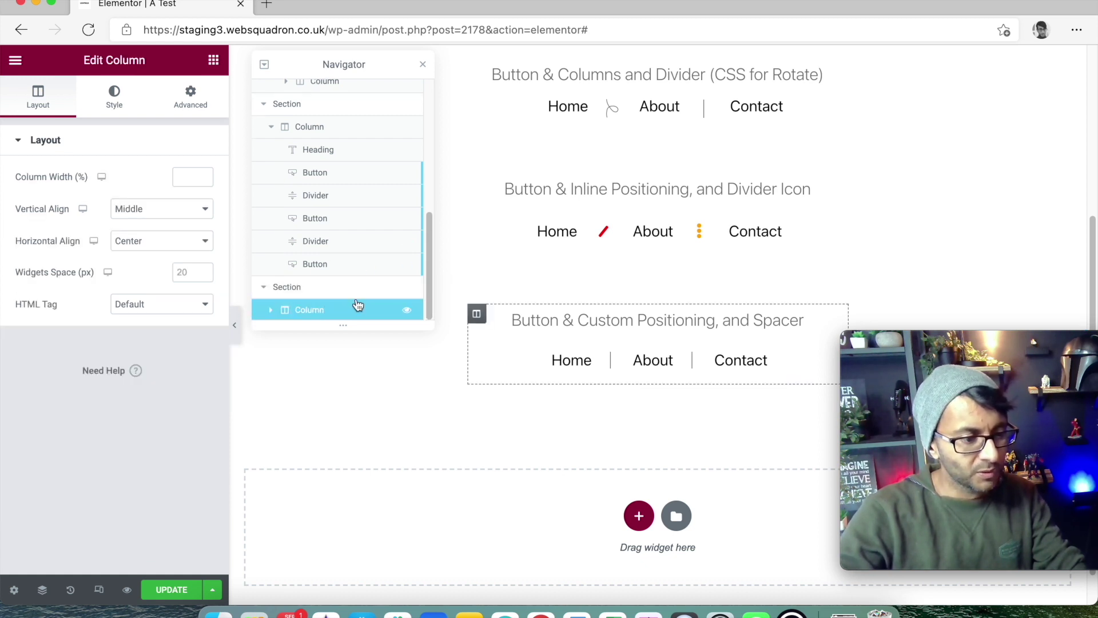
click(271, 310)
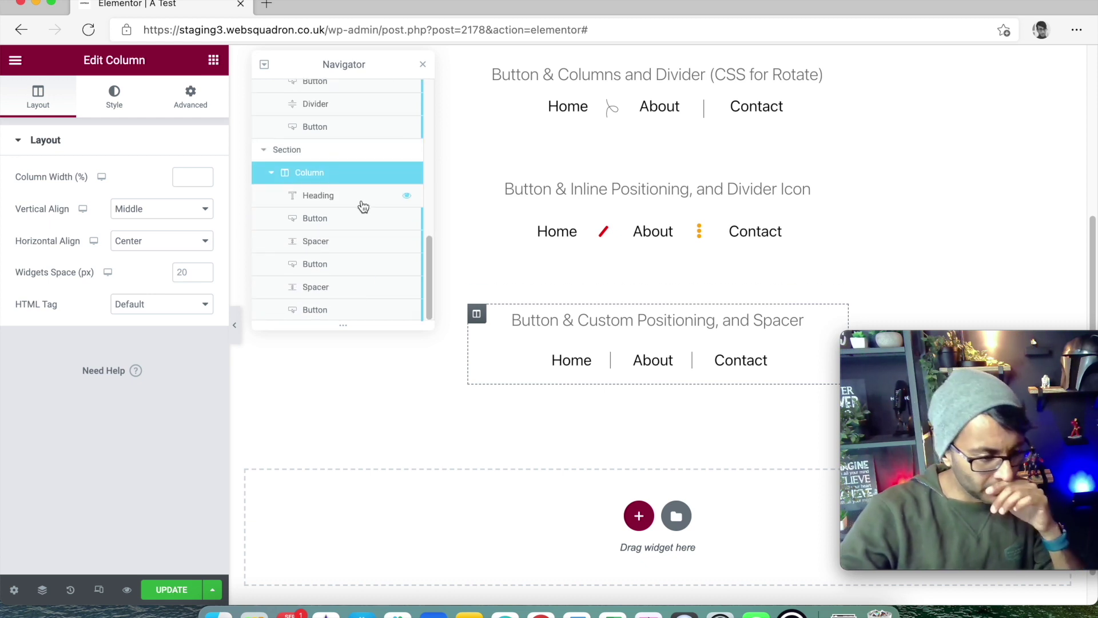
click(602, 356)
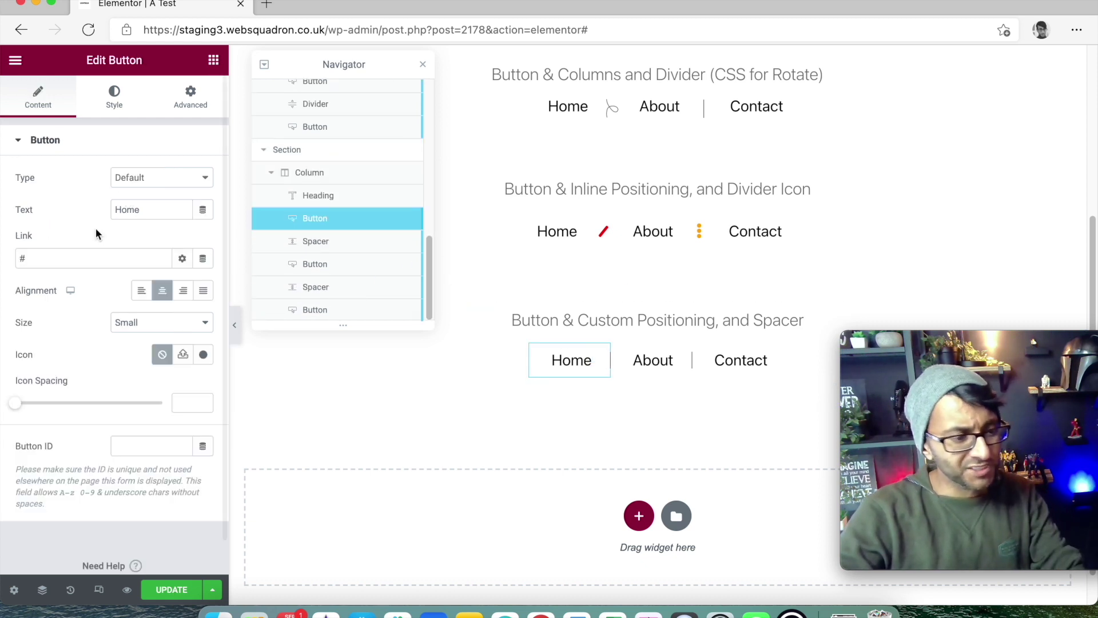
click(191, 99)
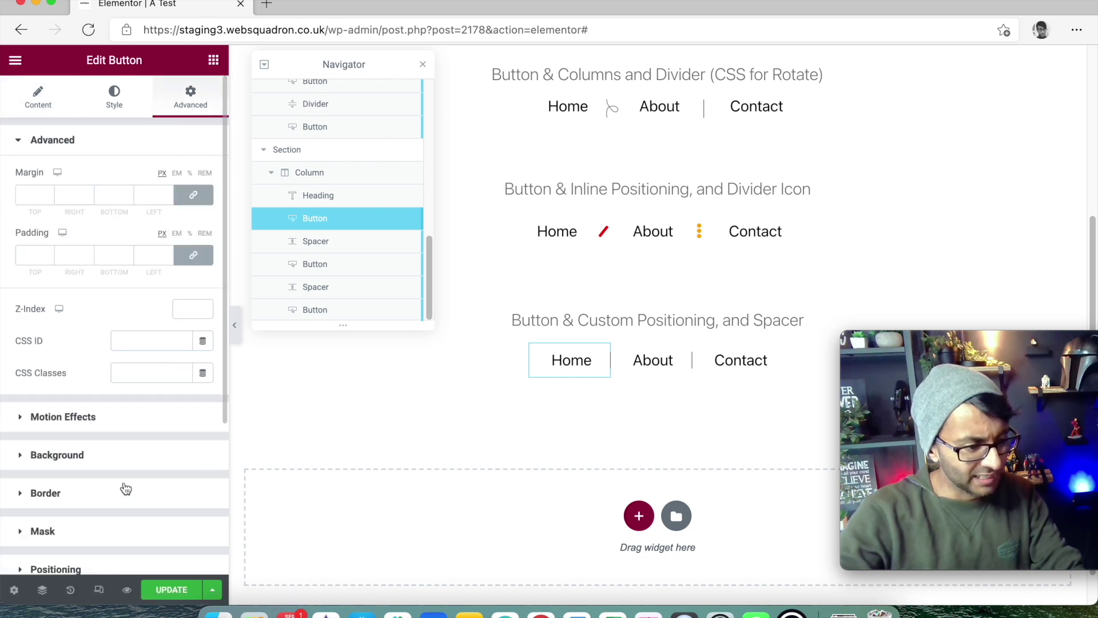
scroll(123, 498, down, 3)
click(137, 463)
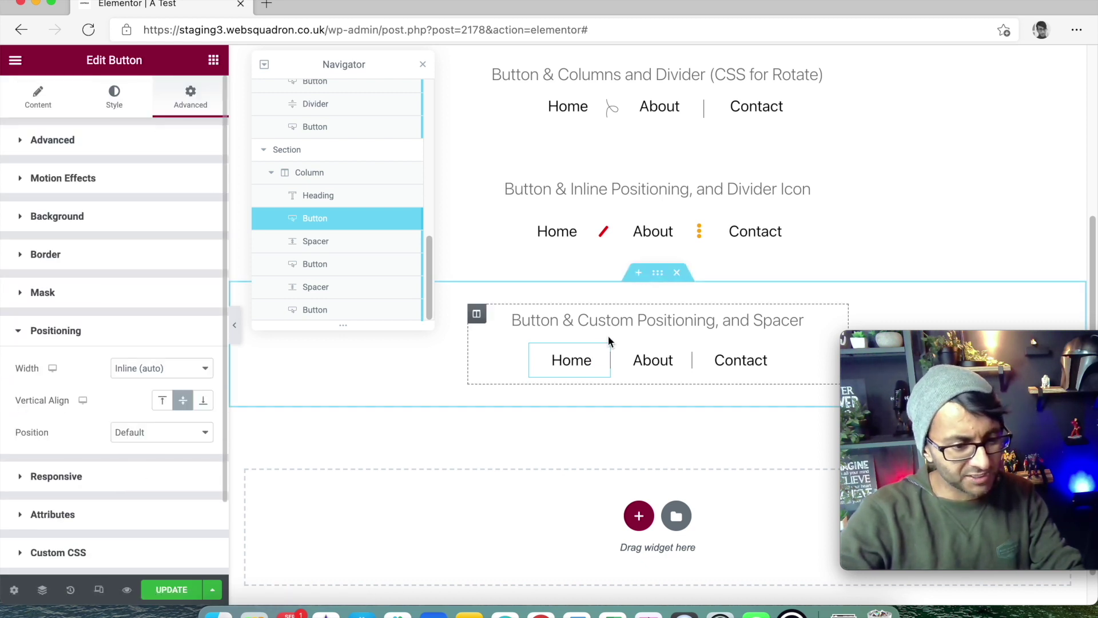
Step: Replace 'Custom' with 'Inline' in the Spacer menu's heading title
click(606, 319)
double_click(103, 193)
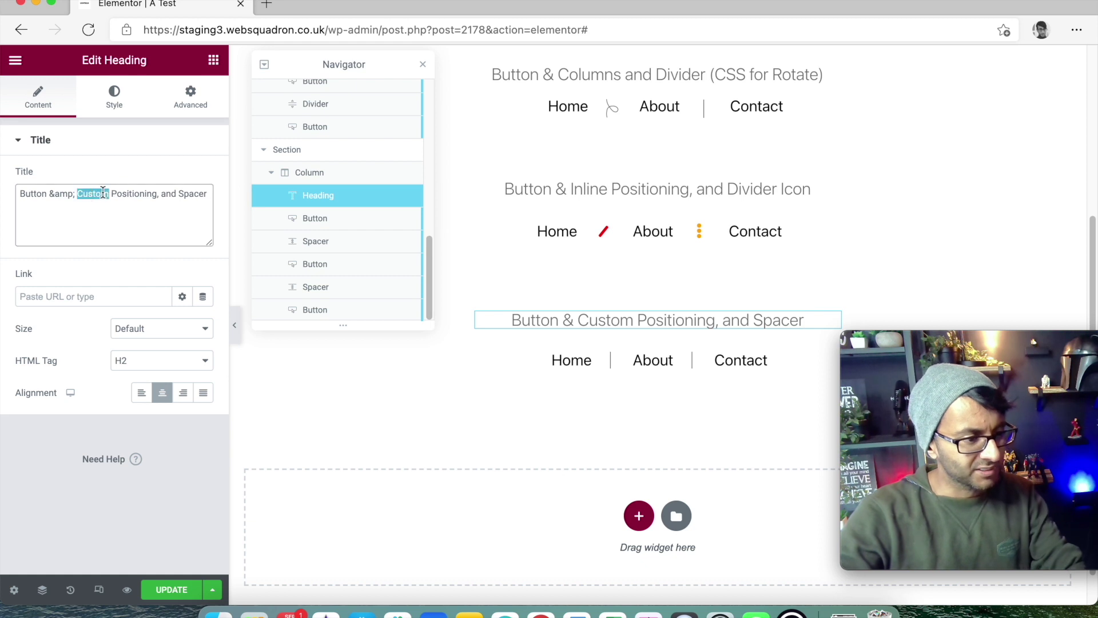
text(Inline)
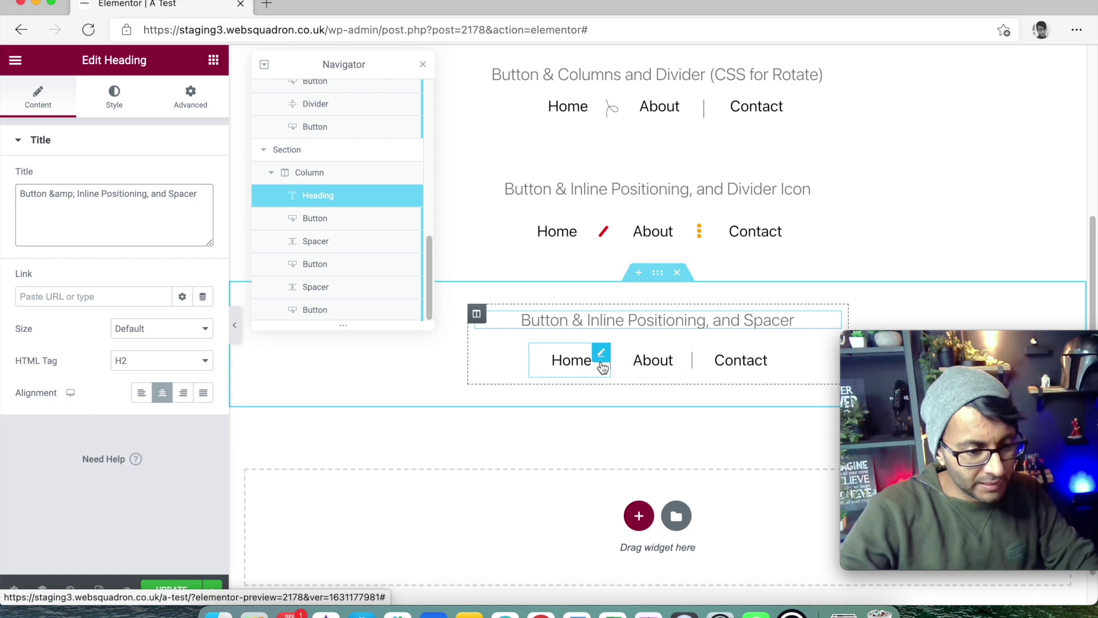
click(332, 243)
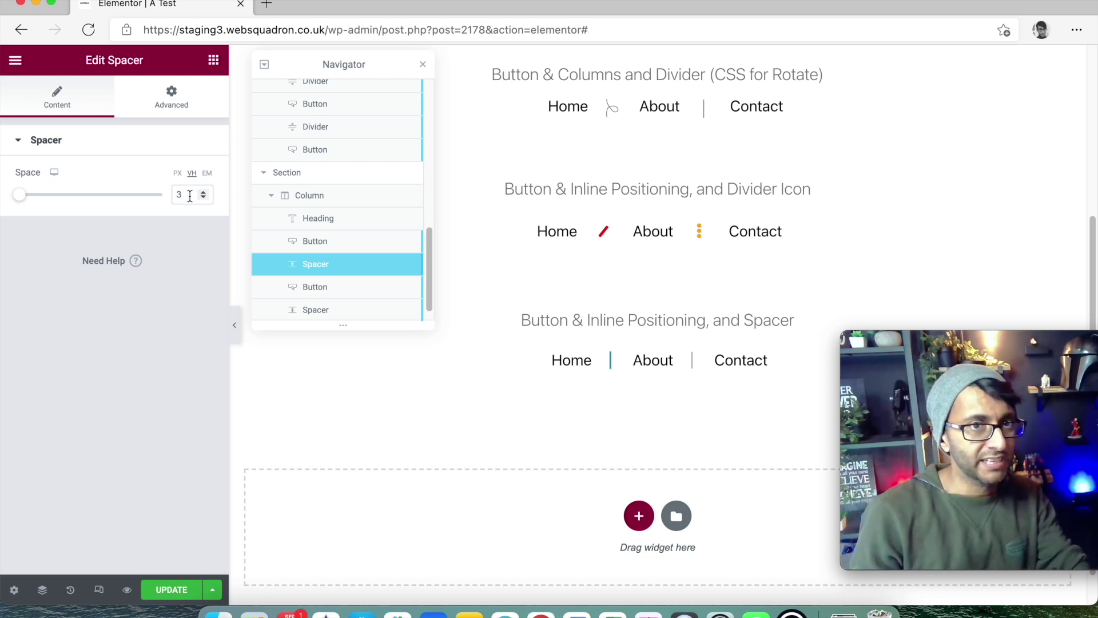
Step: Keep the first spacer's height at 3 VH after comparing the PX and VH units
click(178, 175)
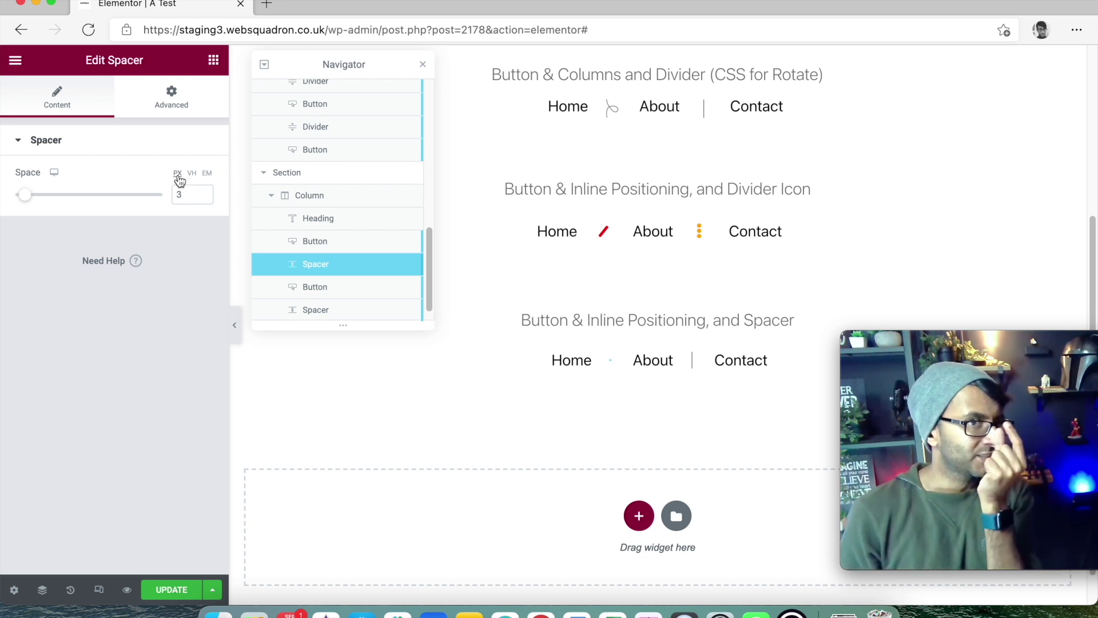
click(192, 173)
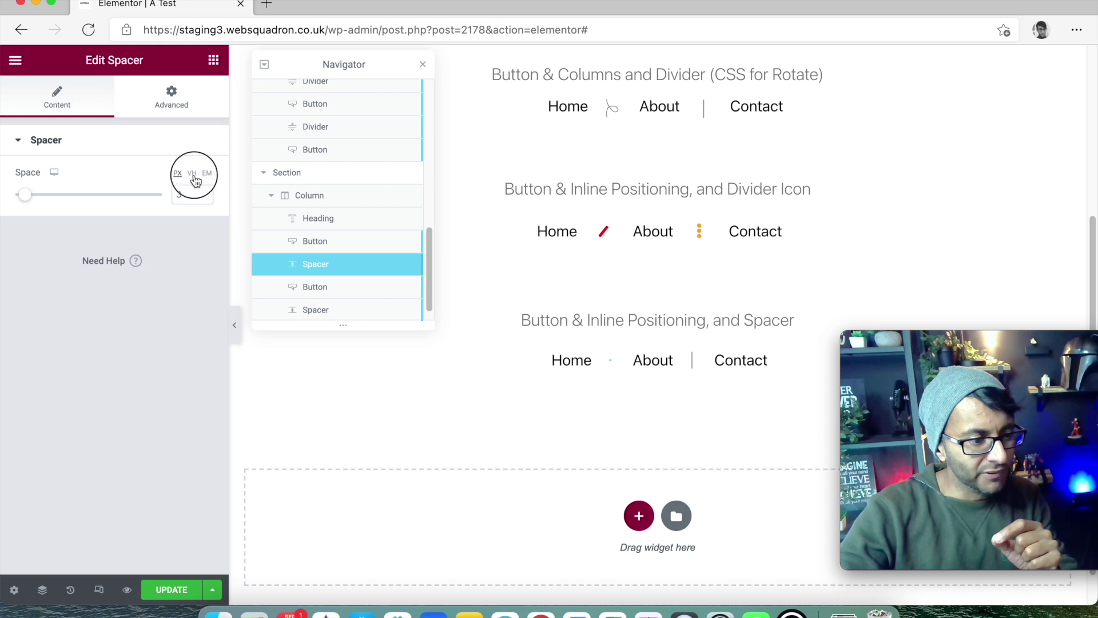
drag(89, 196, 18, 197)
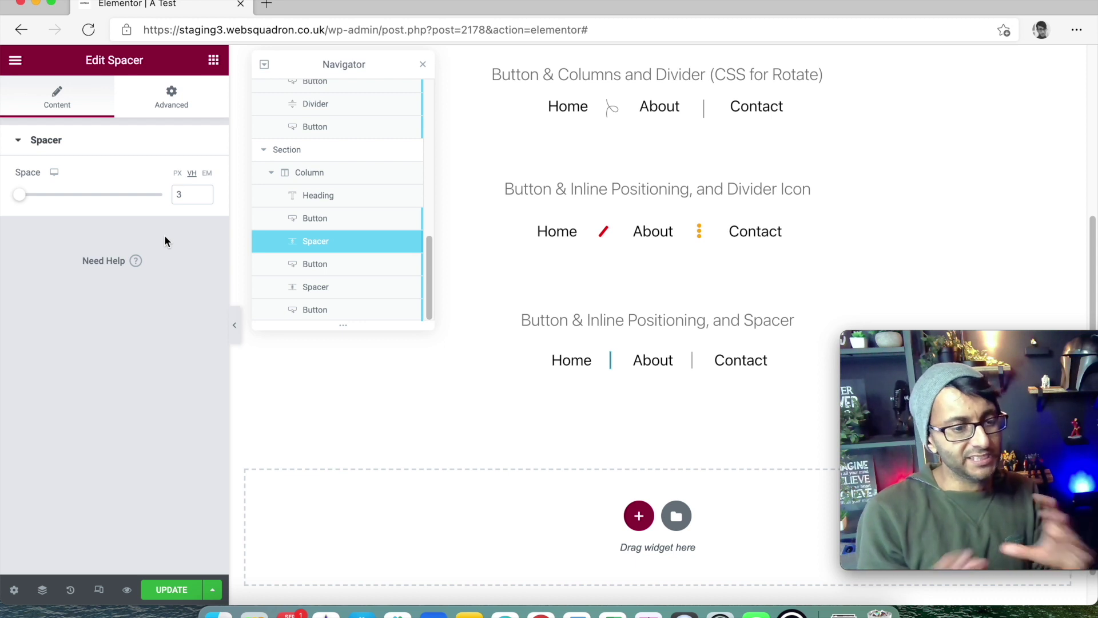
Step: Set the spacer's right padding to 1 after previewing it at 0
click(183, 106)
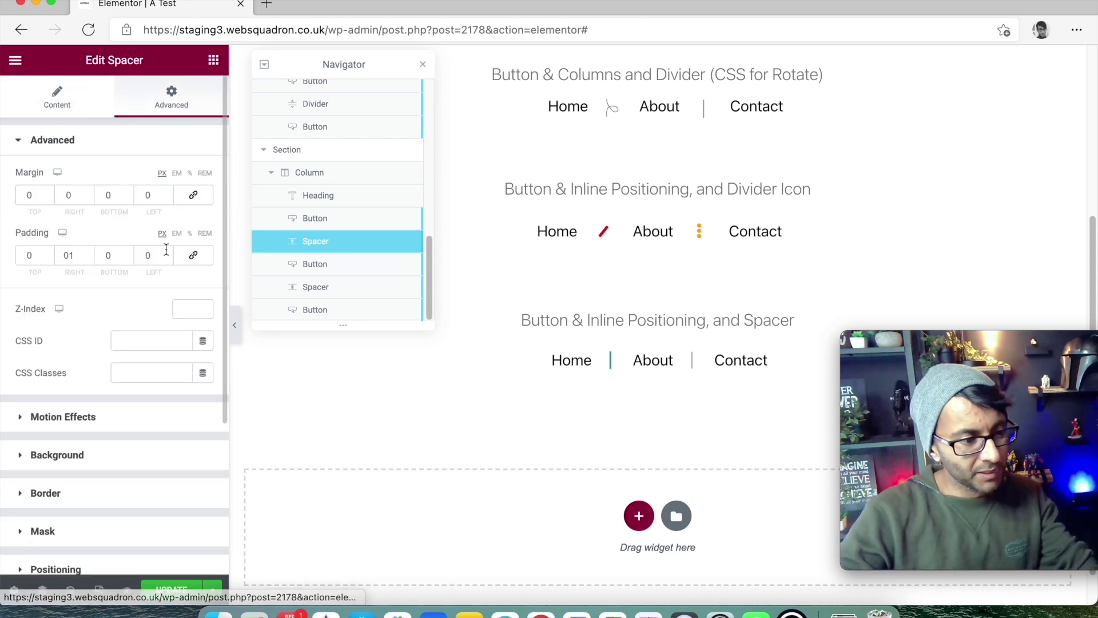
double_click(68, 255)
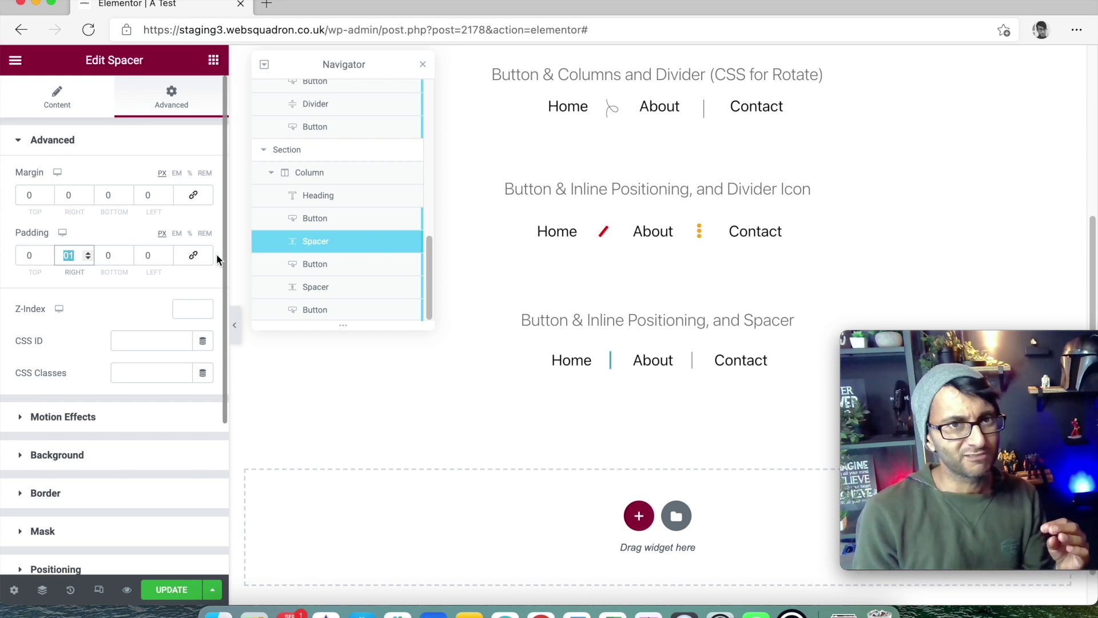
text(0)
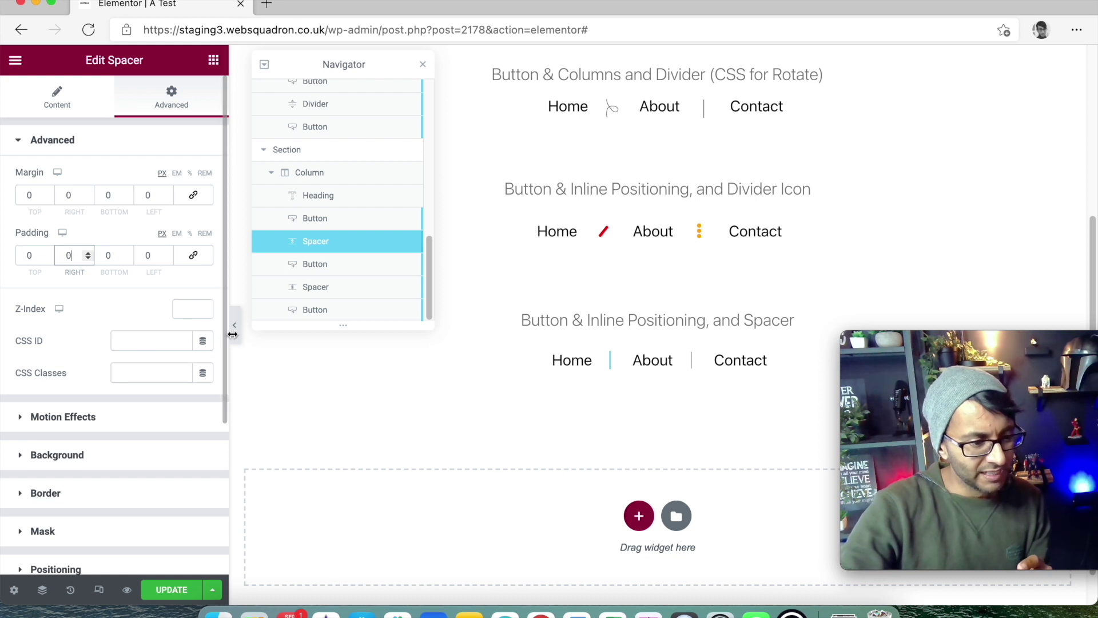
click(236, 331)
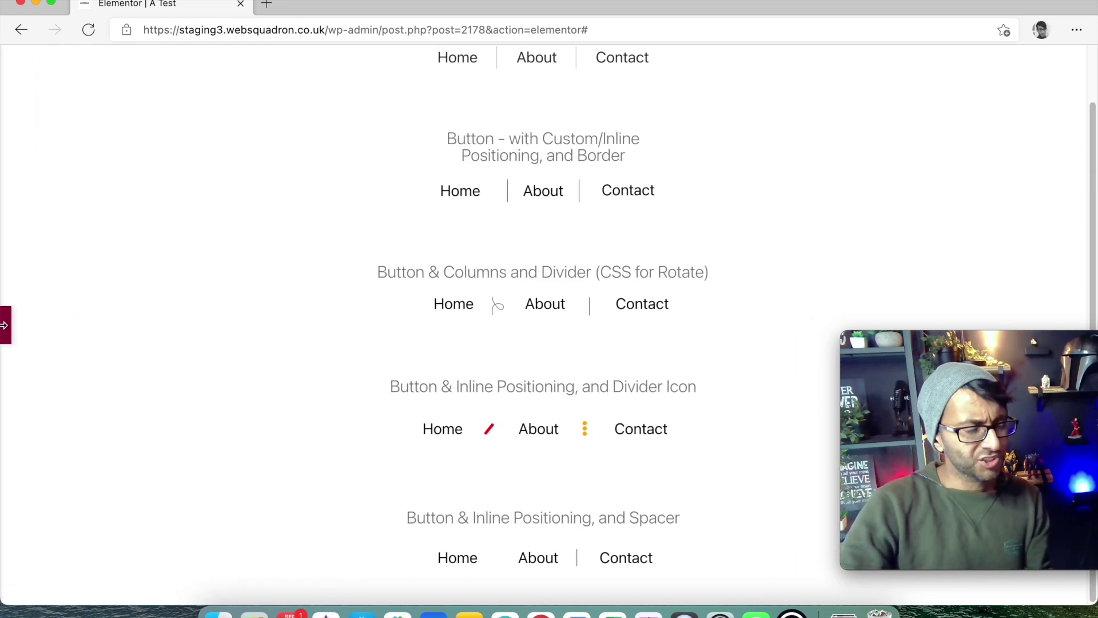
click(5, 325)
click(64, 256)
text(1)
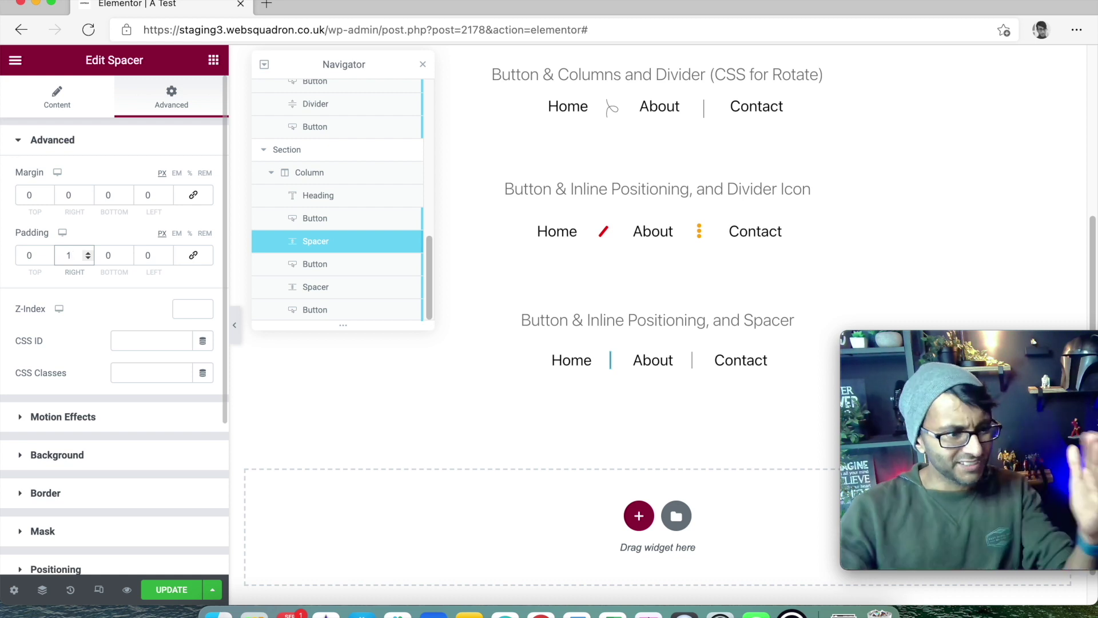
scroll(115, 441, down, 1)
click(87, 486)
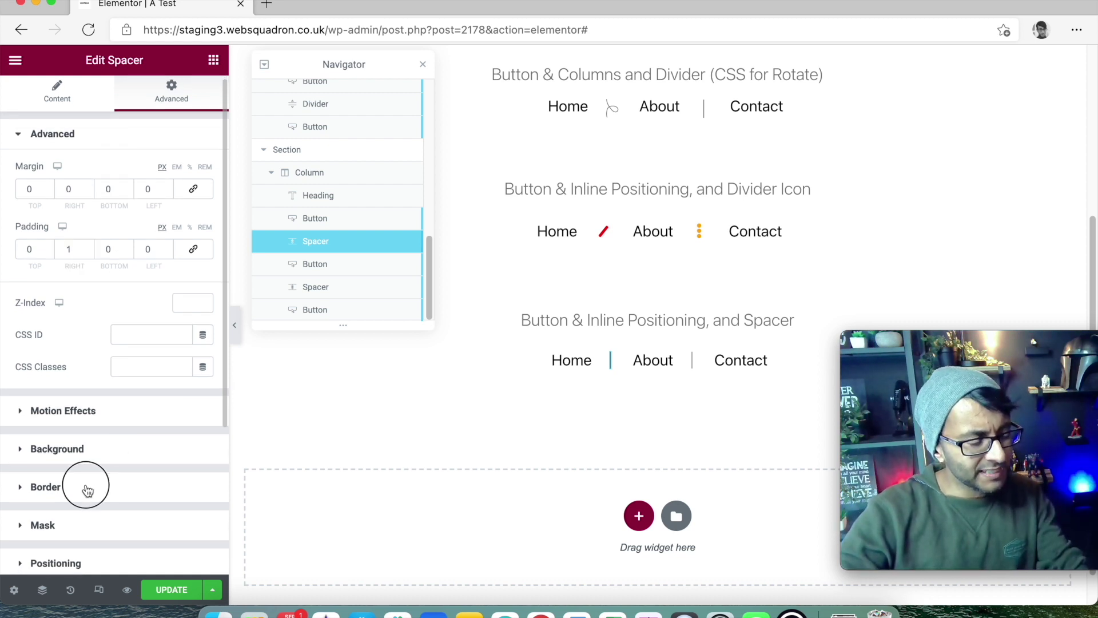
Step: Expand the spacer's Background section, then collapse the editor to preview all Home | About | Contact menus
scroll(185, 386, down, 2)
scroll(118, 397, down, 4)
scroll(110, 373, up, 5)
click(106, 216)
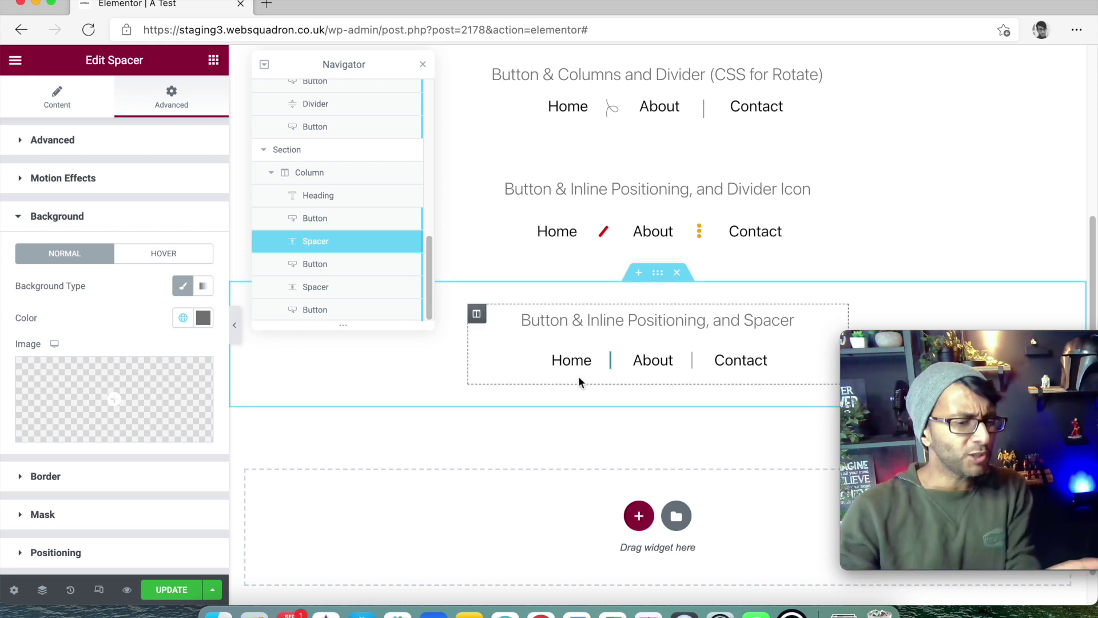
click(235, 325)
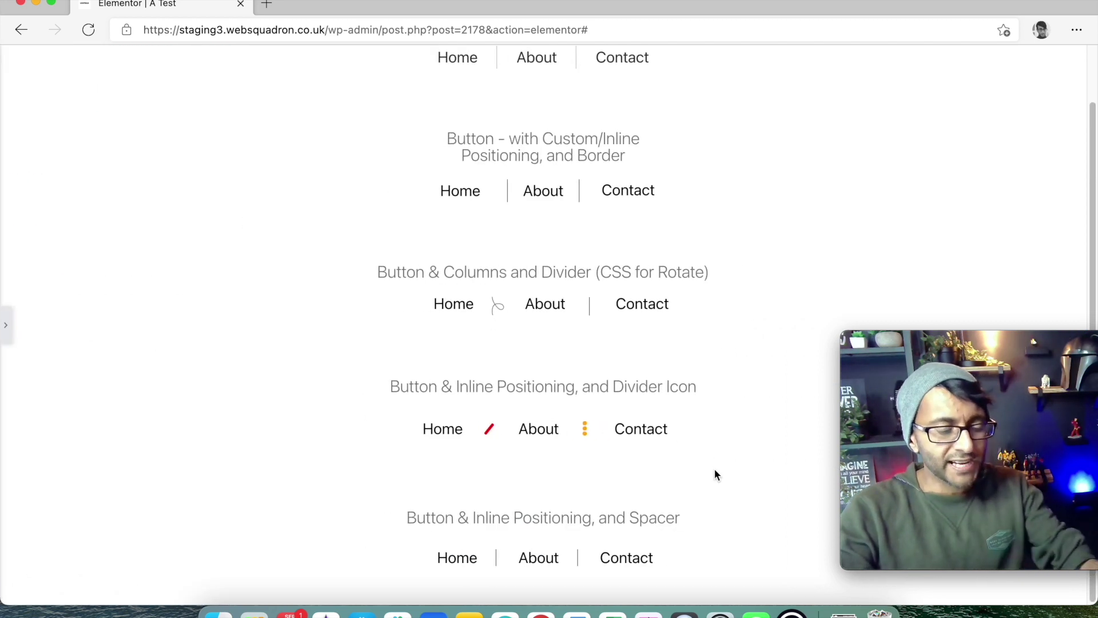
scroll(715, 466, up, 2)
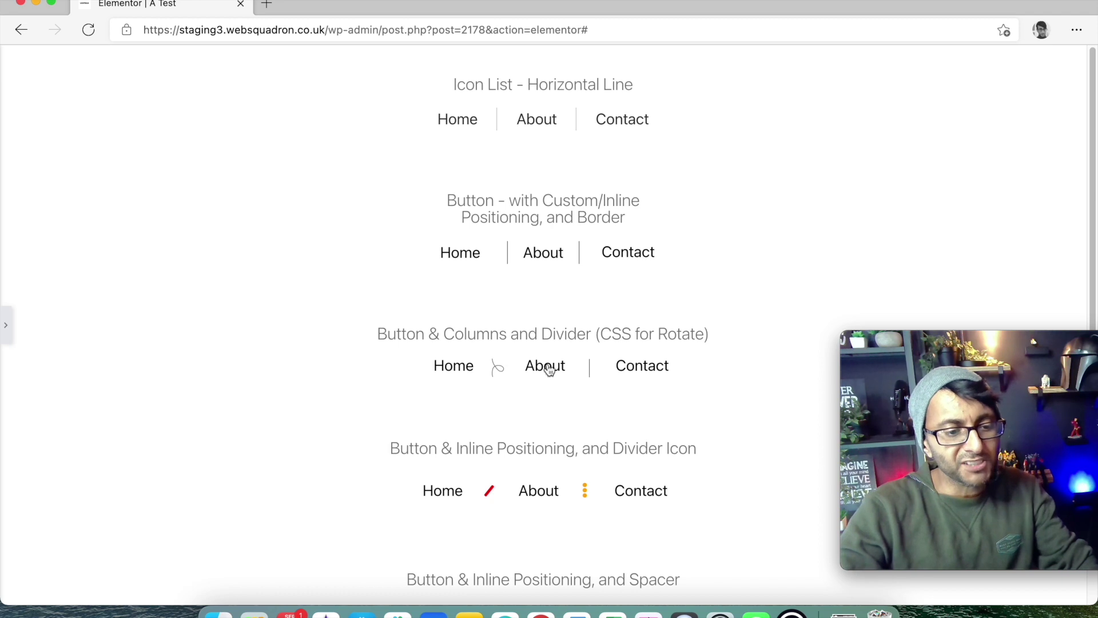